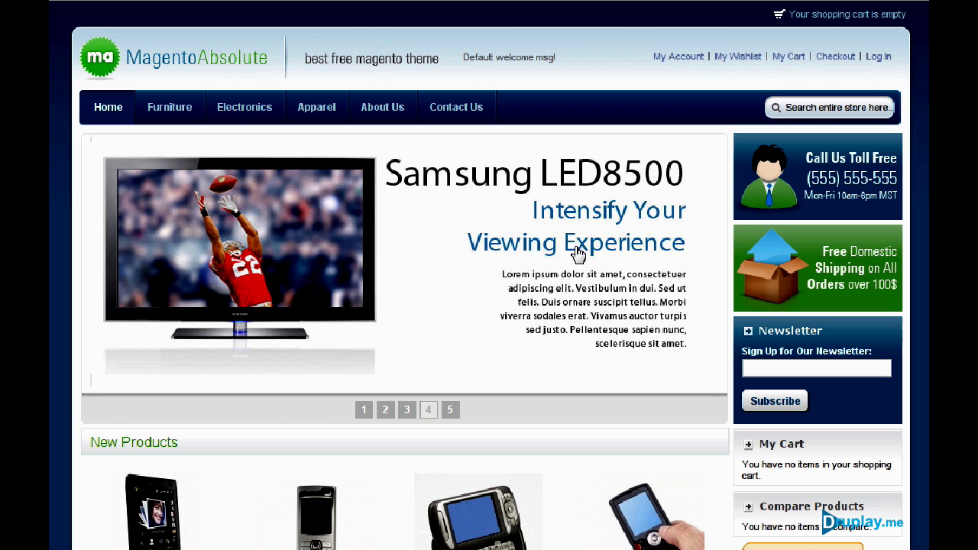
# Step the banner slideshow through slides 1 to 5, ending on the Kindle slide.
pyautogui.click(361, 411)
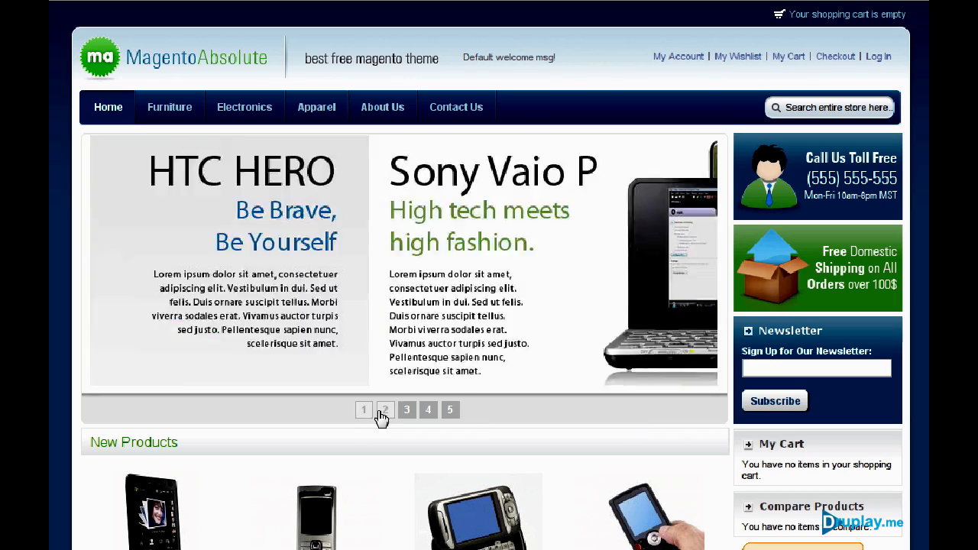
pyautogui.click(384, 412)
pyautogui.click(407, 411)
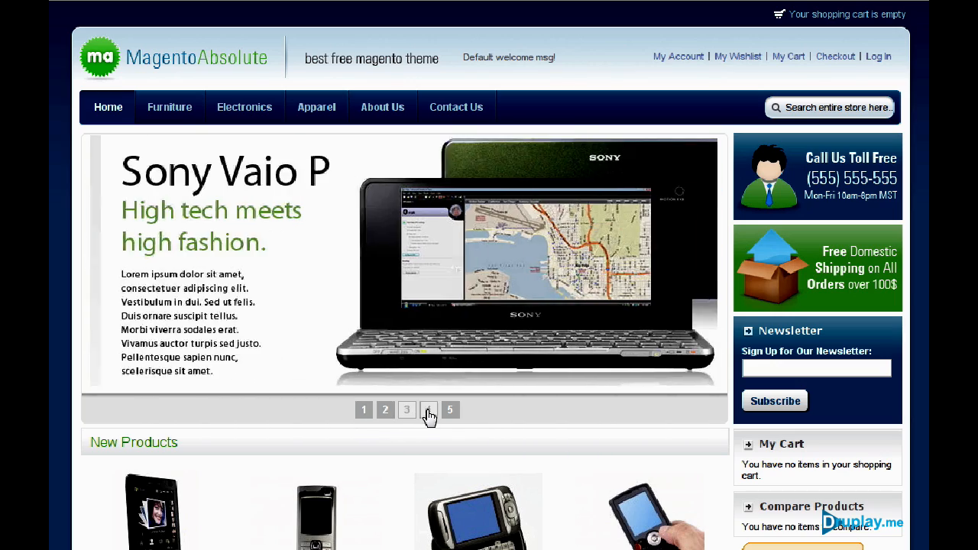
pyautogui.click(429, 412)
pyautogui.click(450, 411)
# Preview the AT&T 8525 PDA in a quick view, then close it.
pyautogui.scroll(-3, 450, 416)
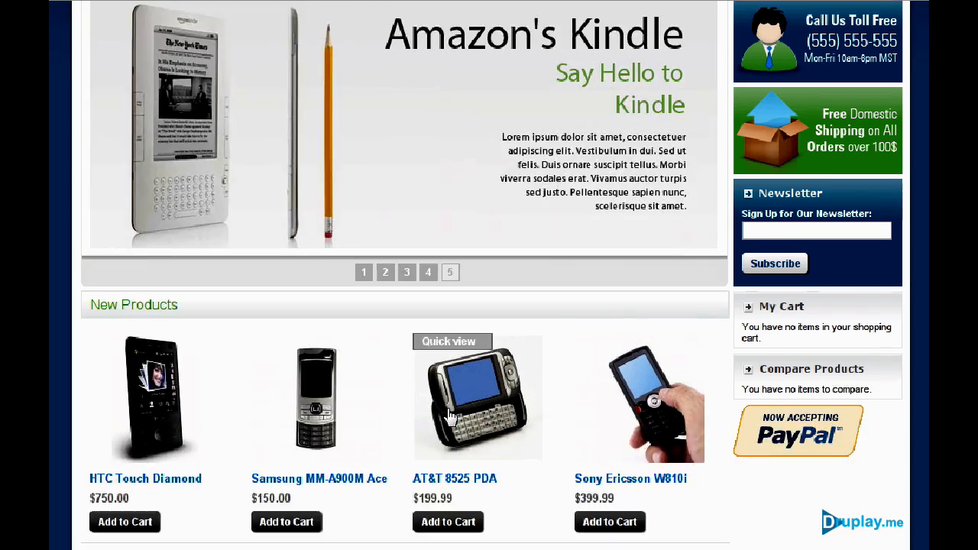
pyautogui.scroll(-2, 450, 415)
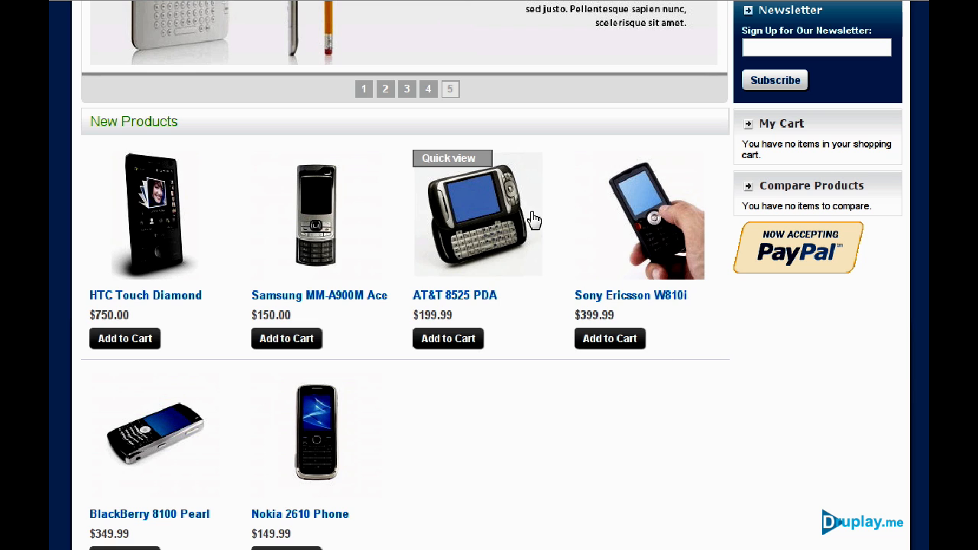
pyautogui.click(456, 159)
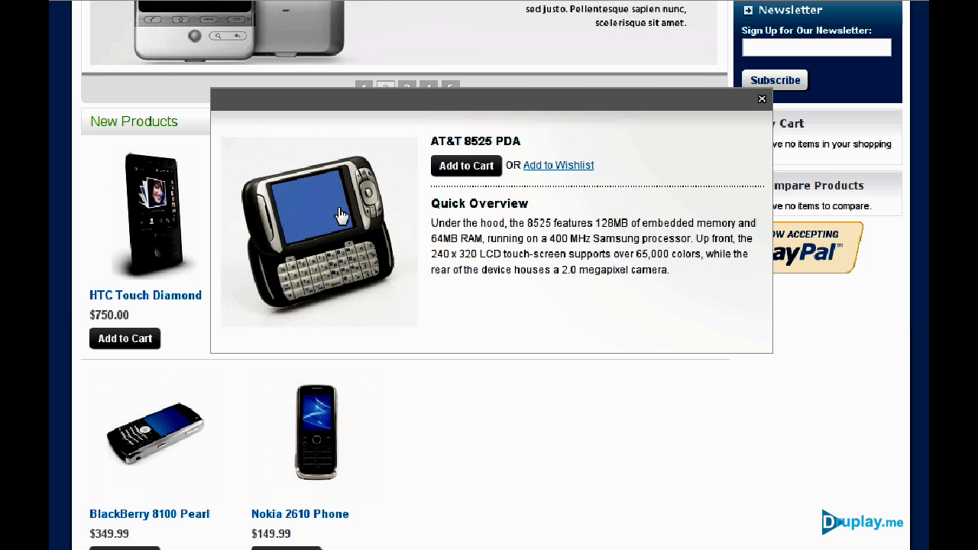
pyautogui.click(762, 99)
# Advance the featured products carousel one item, then preview and close the Sony Ericsson phone.
pyautogui.scroll(-5, 569, 306)
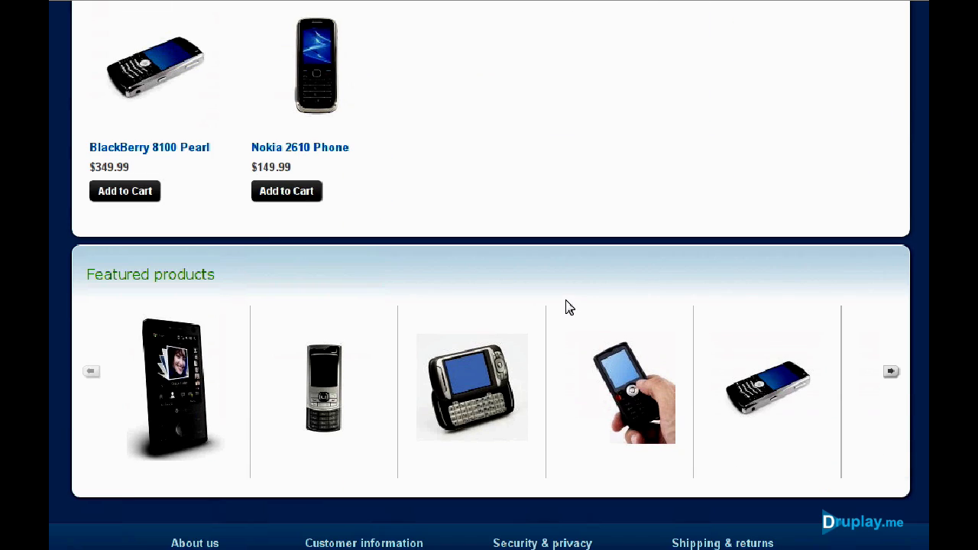
pyautogui.moveTo(795, 389)
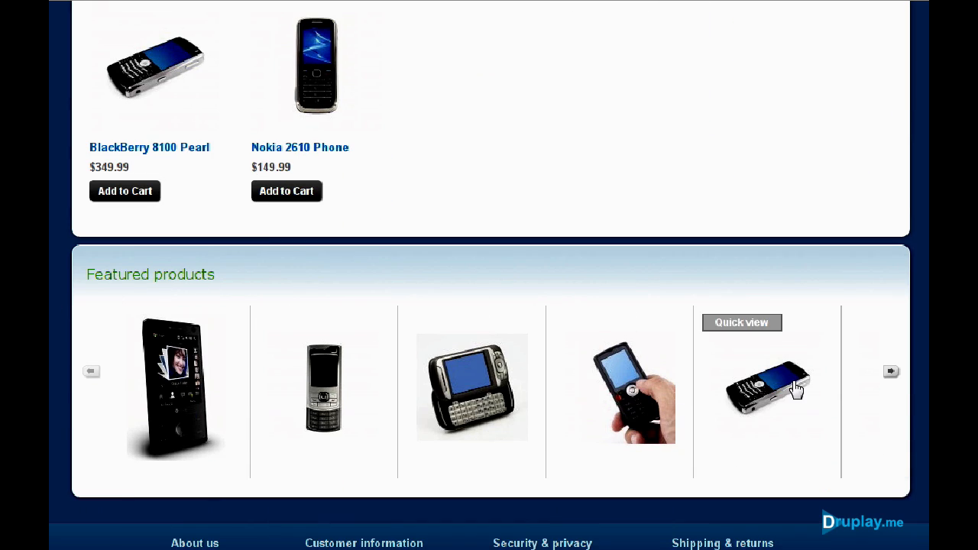
pyautogui.click(891, 372)
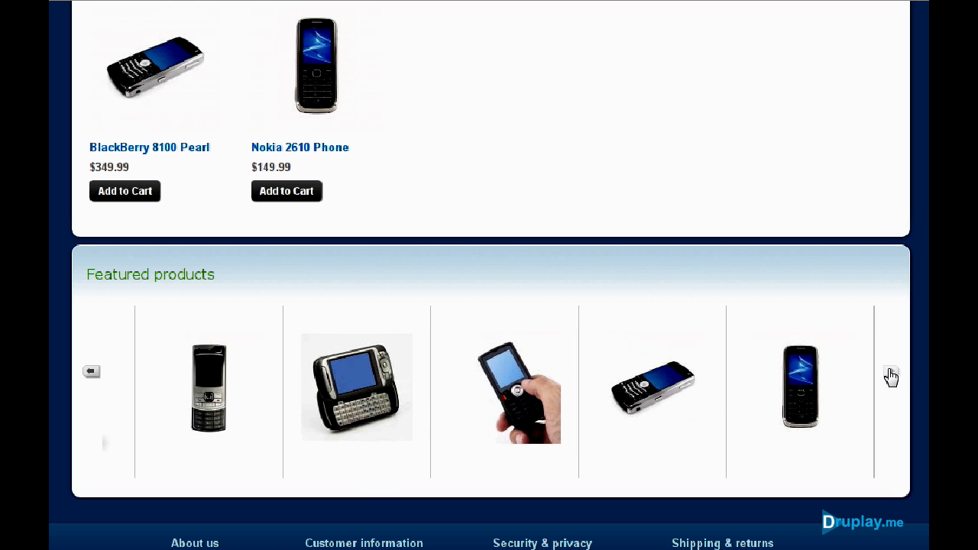
pyautogui.moveTo(535, 368)
pyautogui.click(485, 327)
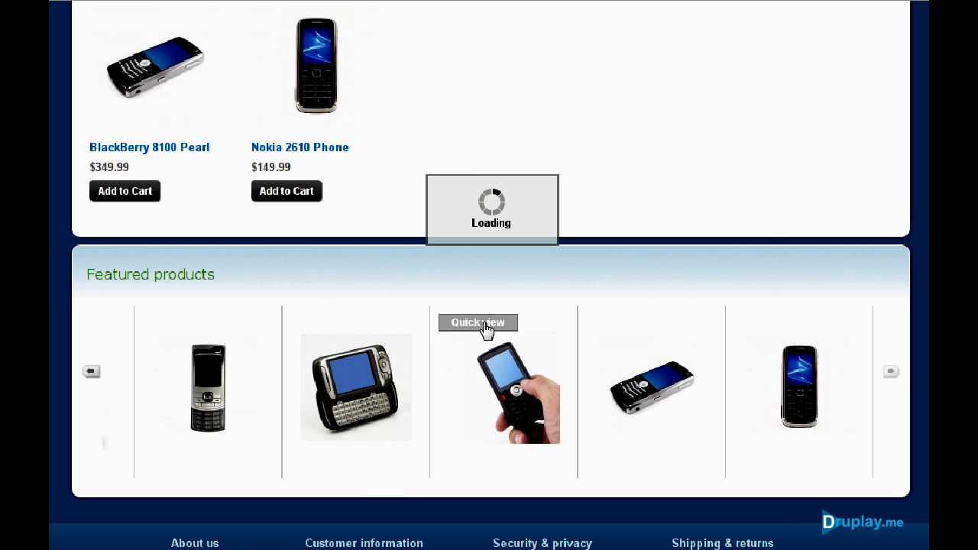
pyautogui.click(763, 99)
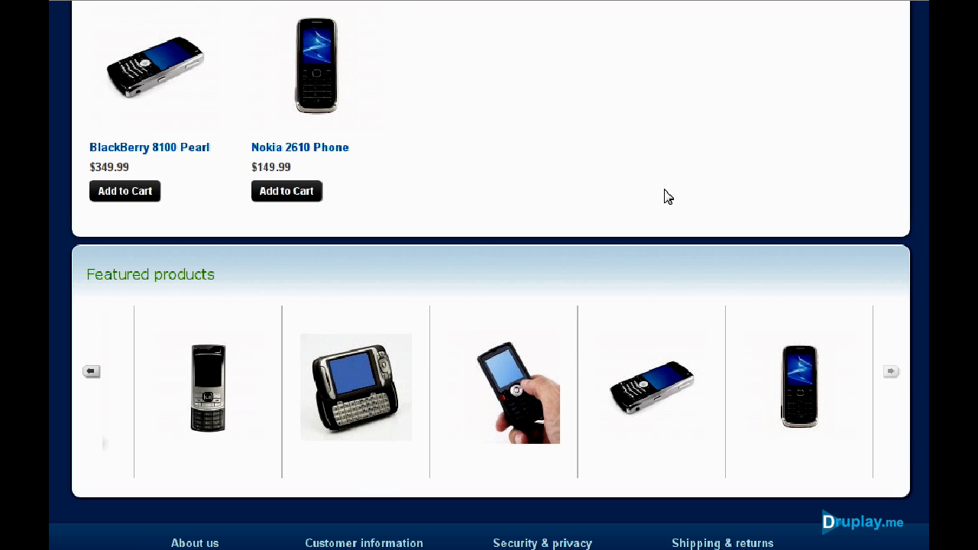
pyautogui.scroll(-3, 667, 196)
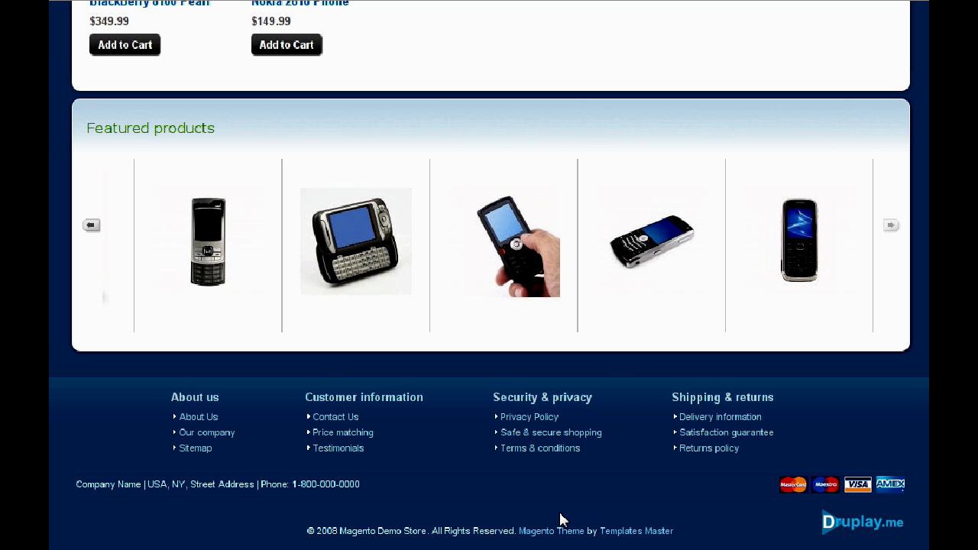
pyautogui.scroll(10, 563, 520)
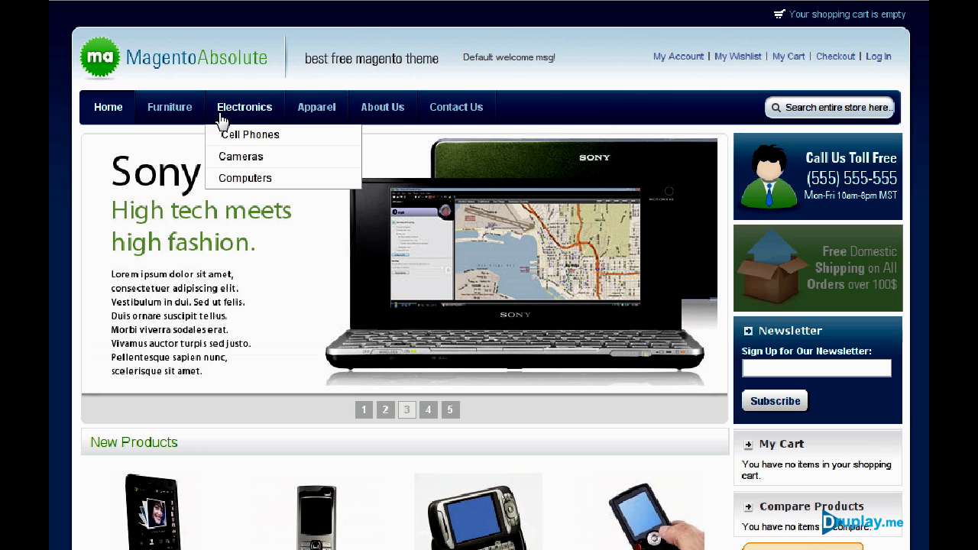
pyautogui.moveTo(185, 121)
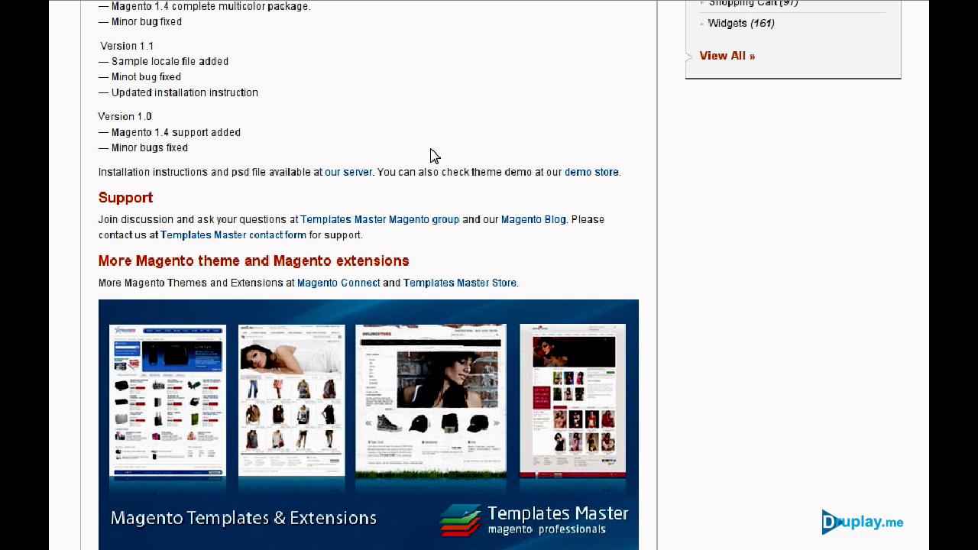
# Read through the Absolute Theme overview and version notes, then open its demo store.
pyautogui.scroll(10, 431, 160)
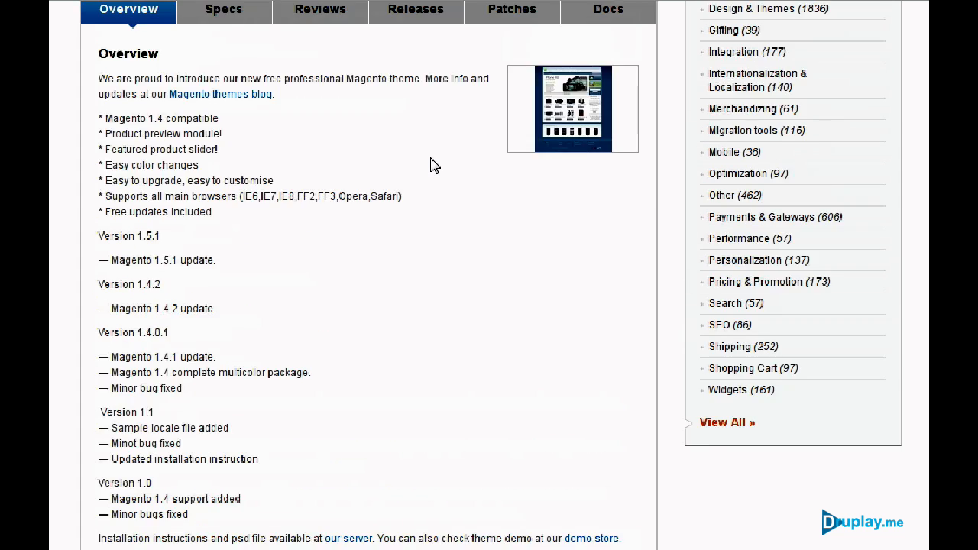
pyautogui.scroll(4, 430, 166)
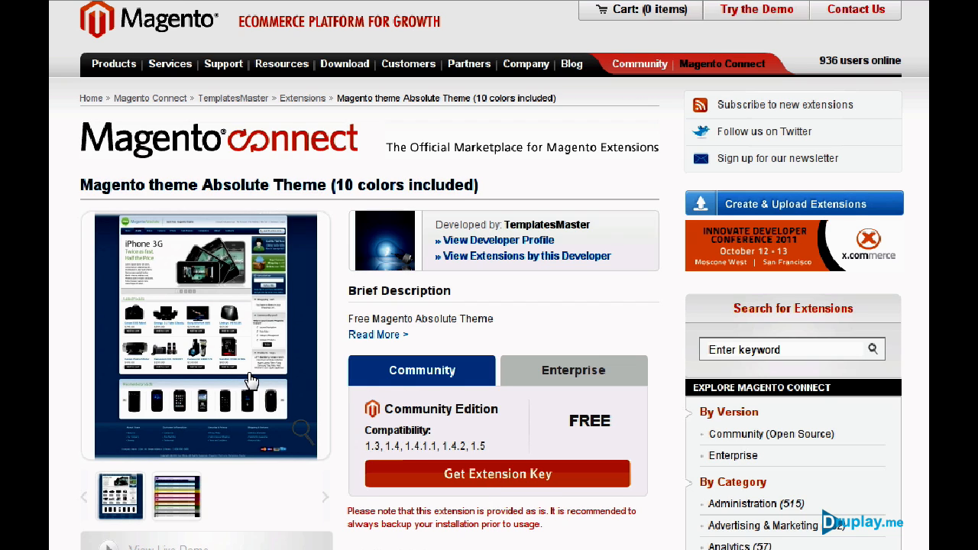
pyautogui.scroll(-3, 252, 379)
pyautogui.scroll(-13, 252, 380)
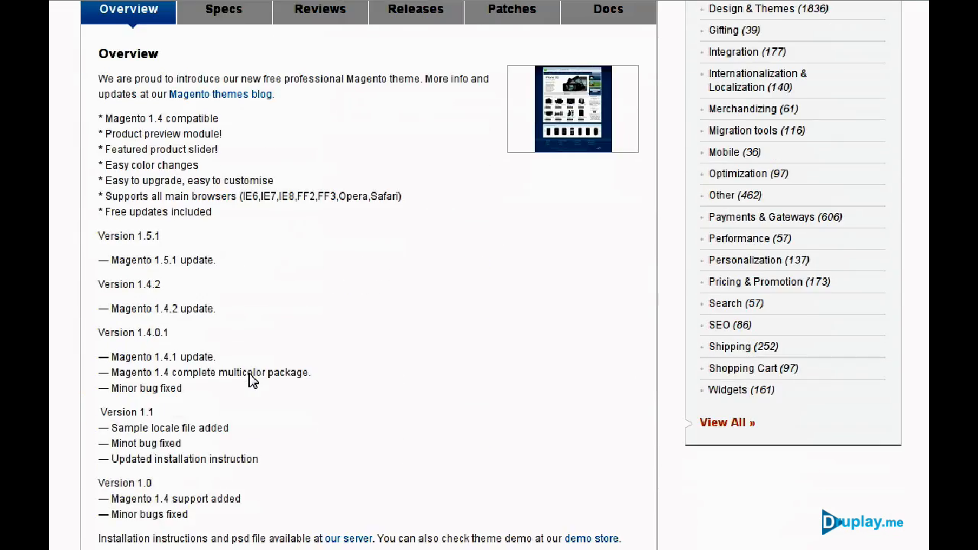
pyautogui.scroll(-1, 252, 380)
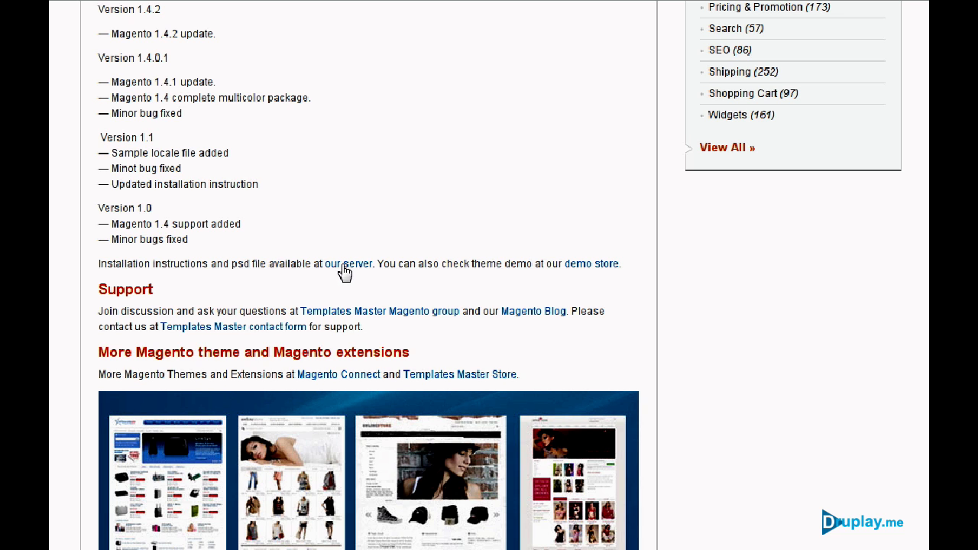
pyautogui.click(593, 264)
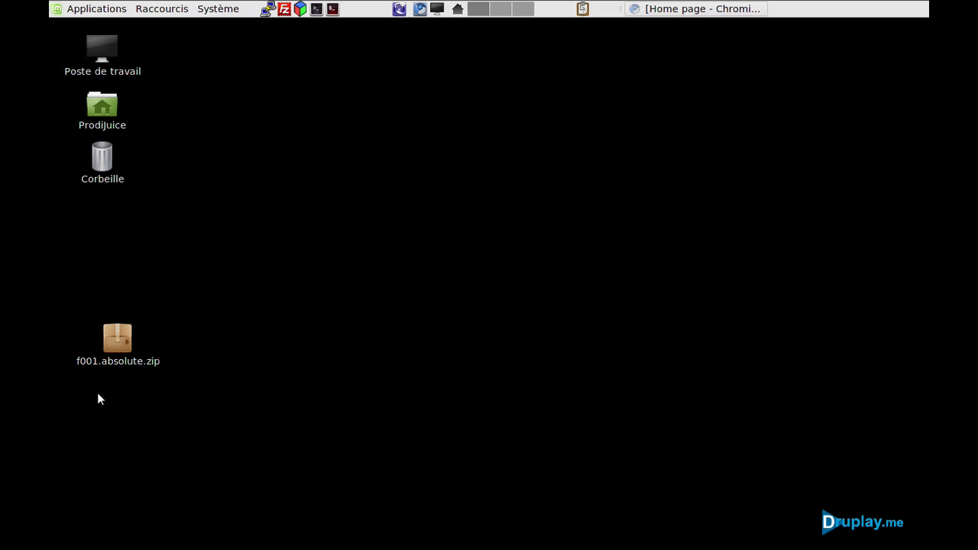
# Extract f001.absolute.zip onto the desktop (Bureau) and close the archive manager.
pyautogui.doubleClick(119, 342)
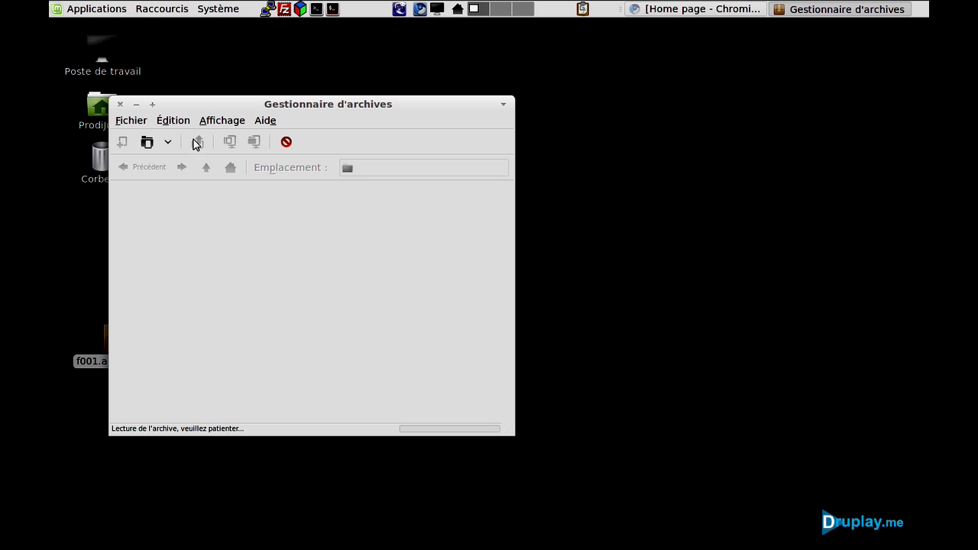
pyautogui.click(197, 143)
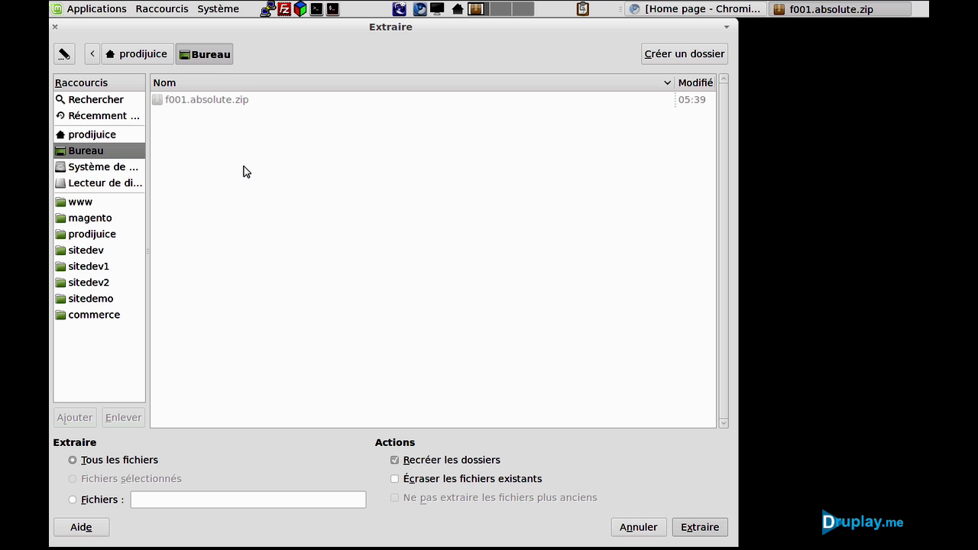
pyautogui.click(699, 526)
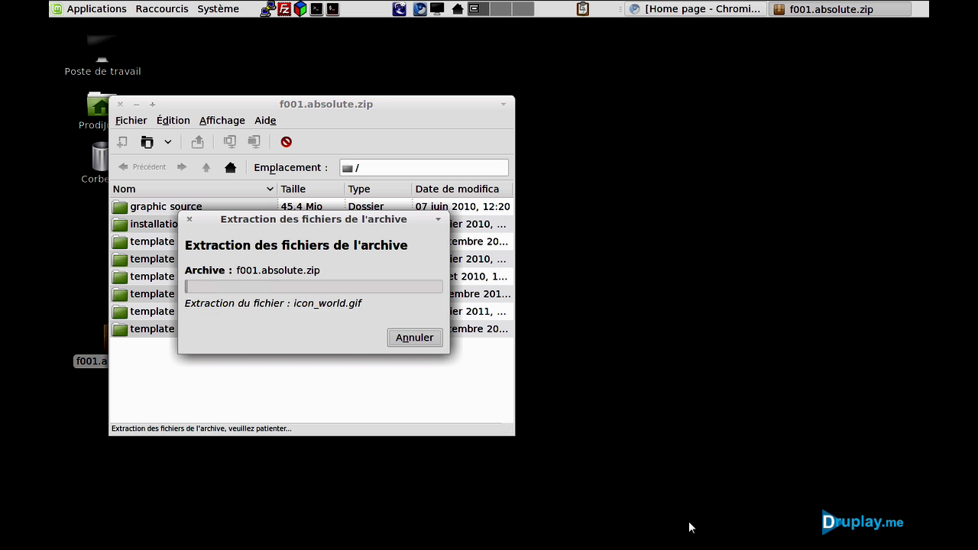
pyautogui.click(120, 104)
pyautogui.click(319, 362)
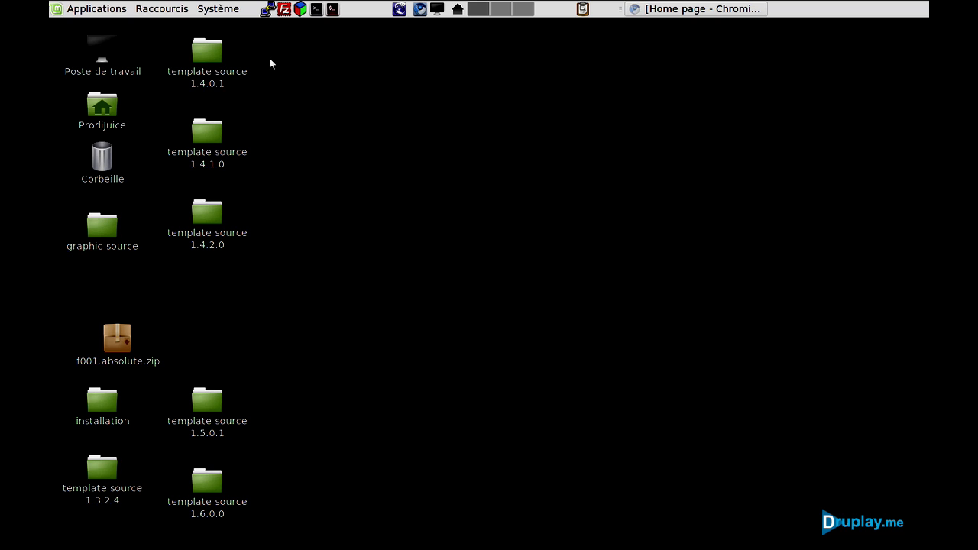
# Move the older template source folders, including 1.5.0.1 and 1.3.2.4, to the trash.
pyautogui.moveTo(269, 58); pyautogui.dragTo(174, 272)
pyautogui.moveTo(208, 217); pyautogui.dragTo(102, 157)
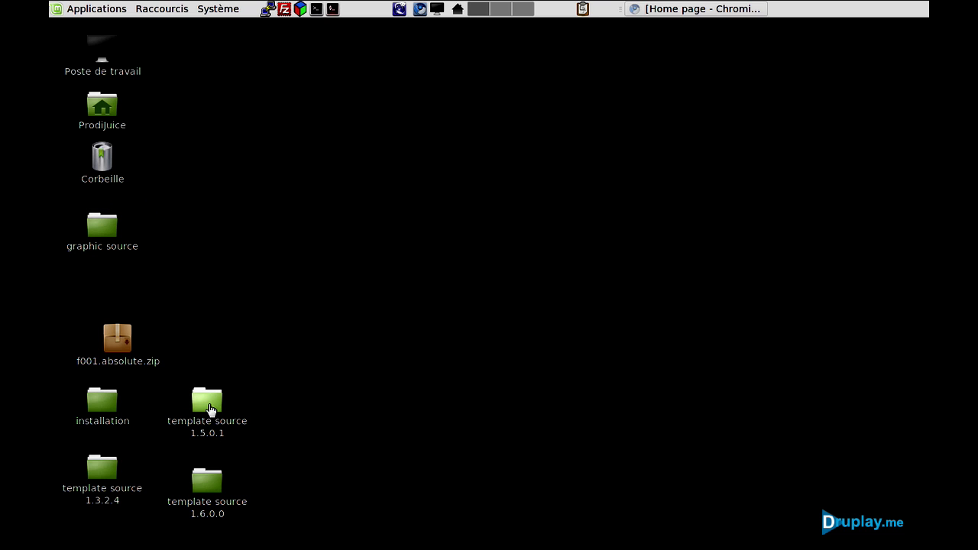
pyautogui.moveTo(211, 411); pyautogui.dragTo(100, 162)
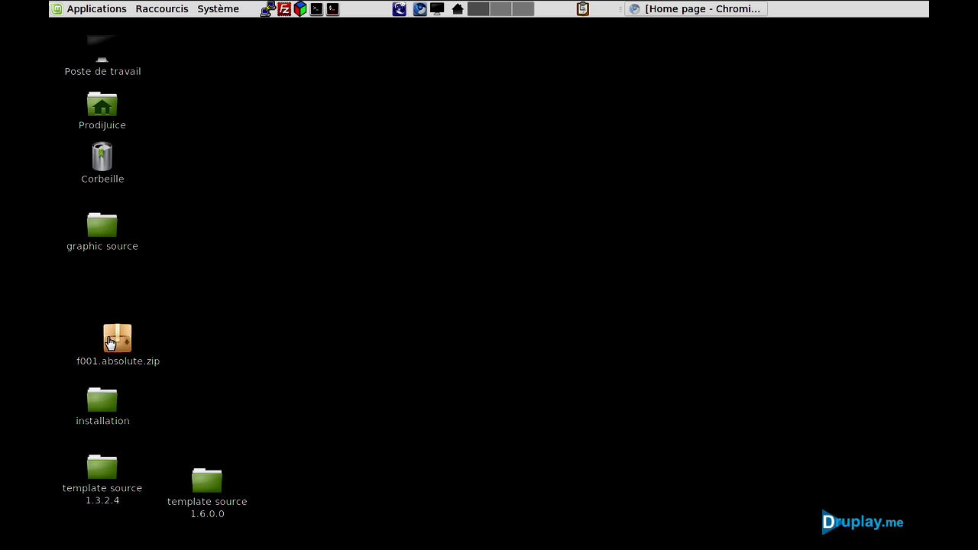
pyautogui.moveTo(103, 465); pyautogui.dragTo(102, 164)
# Arrange graphic source, installation and template source 1.6.0.0 in a column, then open 1.6.0.0.
pyautogui.moveTo(103, 236); pyautogui.dragTo(217, 240)
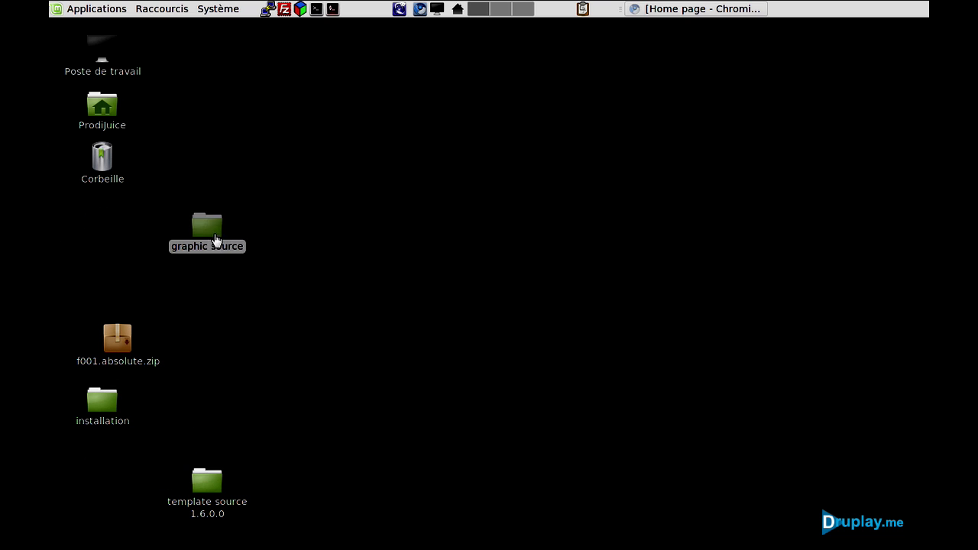
pyautogui.moveTo(96, 407); pyautogui.dragTo(211, 283)
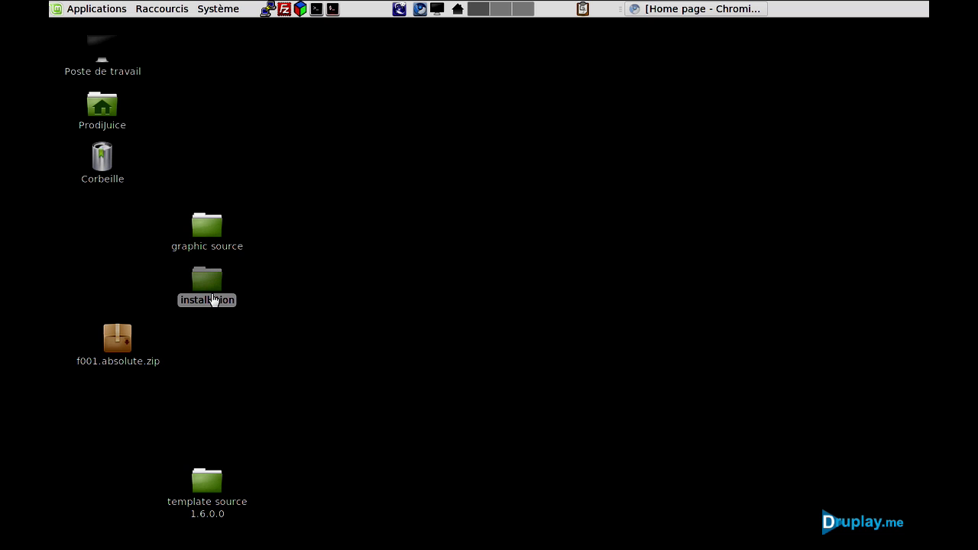
pyautogui.moveTo(217, 487); pyautogui.dragTo(213, 418)
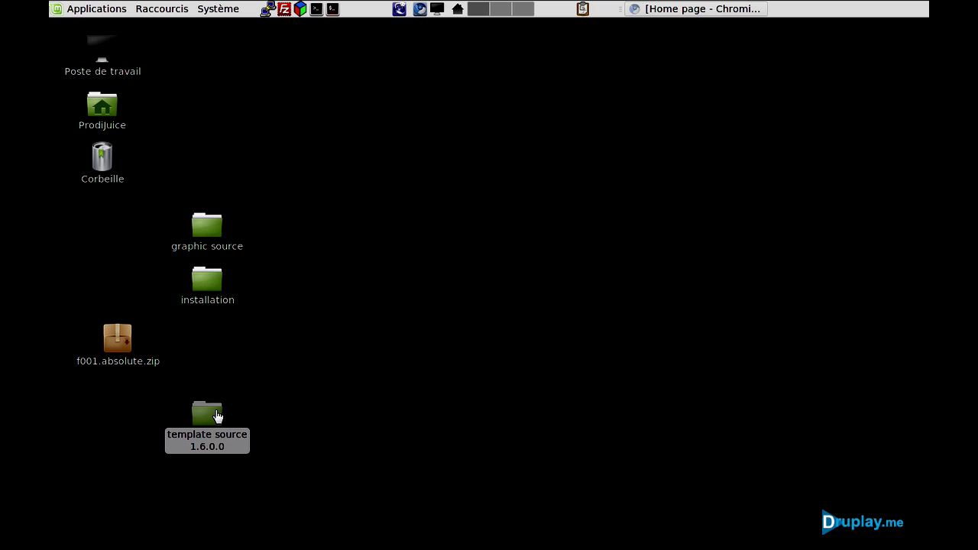
pyautogui.doubleClick(217, 416)
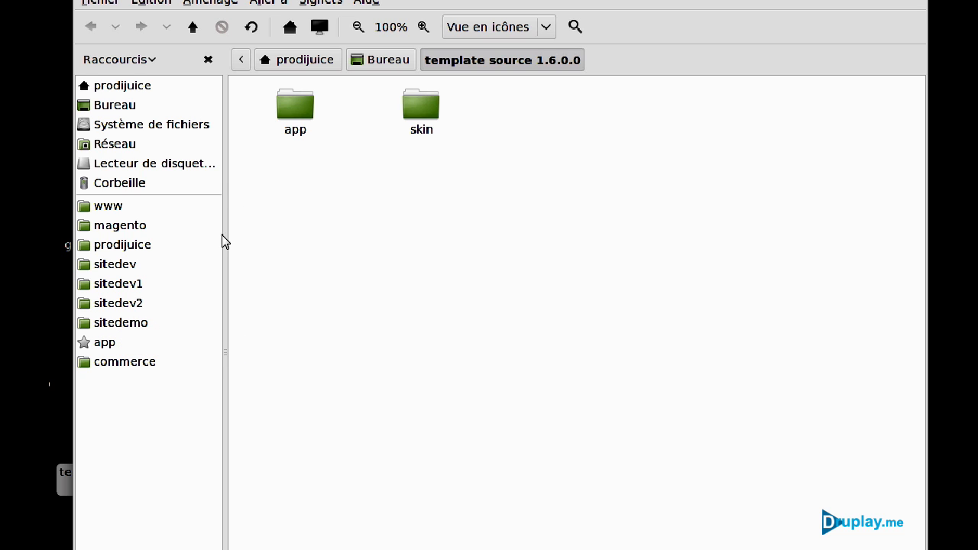
# Copy the template's app and skin folders into sitedemo, merging with the existing folders.
pyautogui.moveTo(290, 110); pyautogui.dragTo(118, 324)
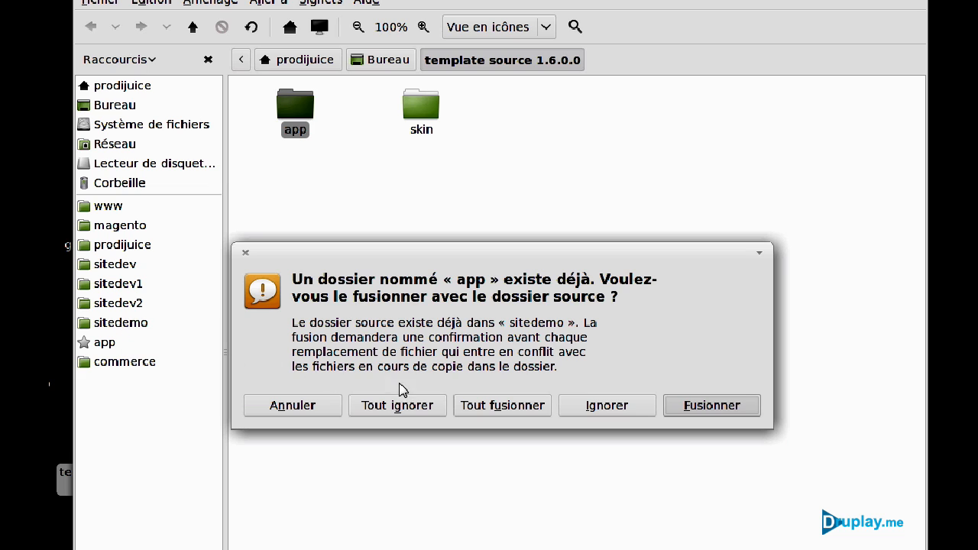
pyautogui.click(478, 410)
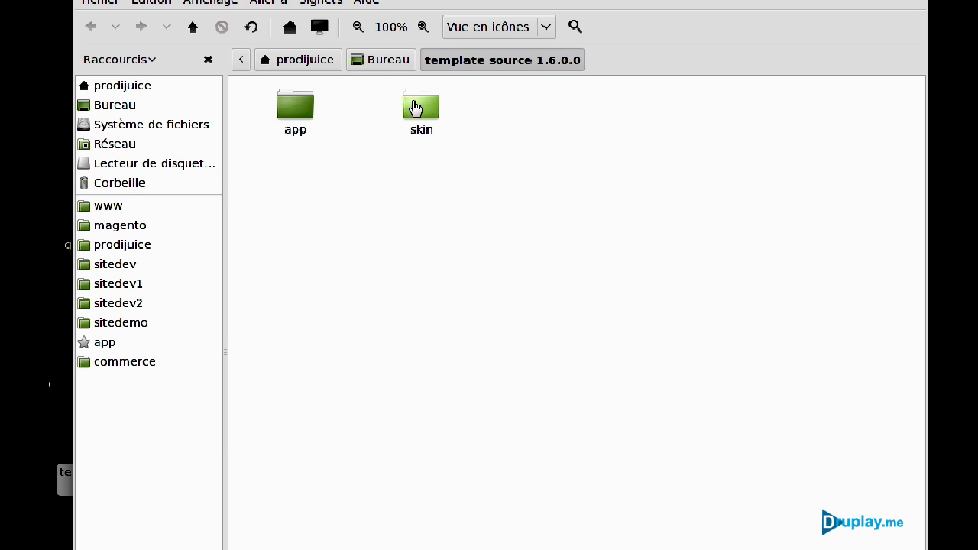
pyautogui.moveTo(413, 107); pyautogui.dragTo(141, 329)
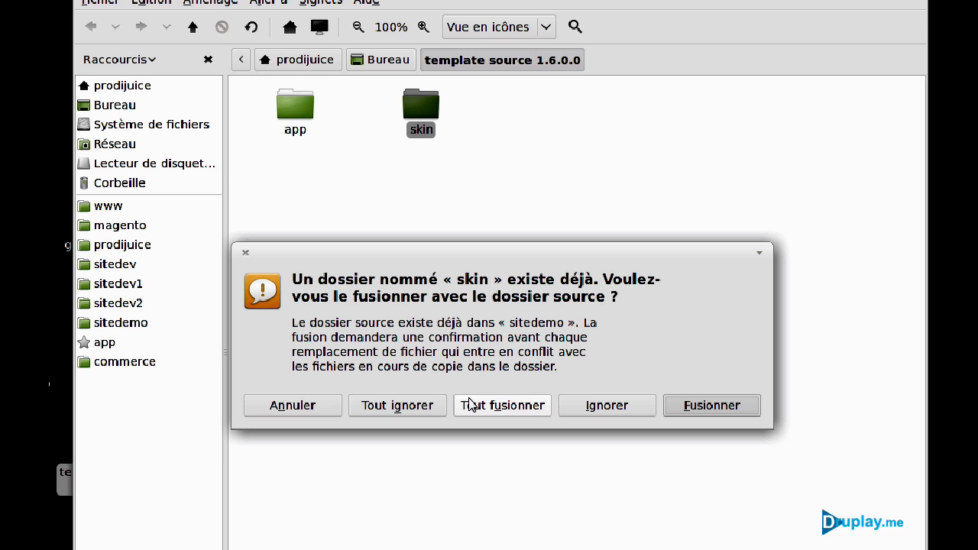
pyautogui.click(468, 405)
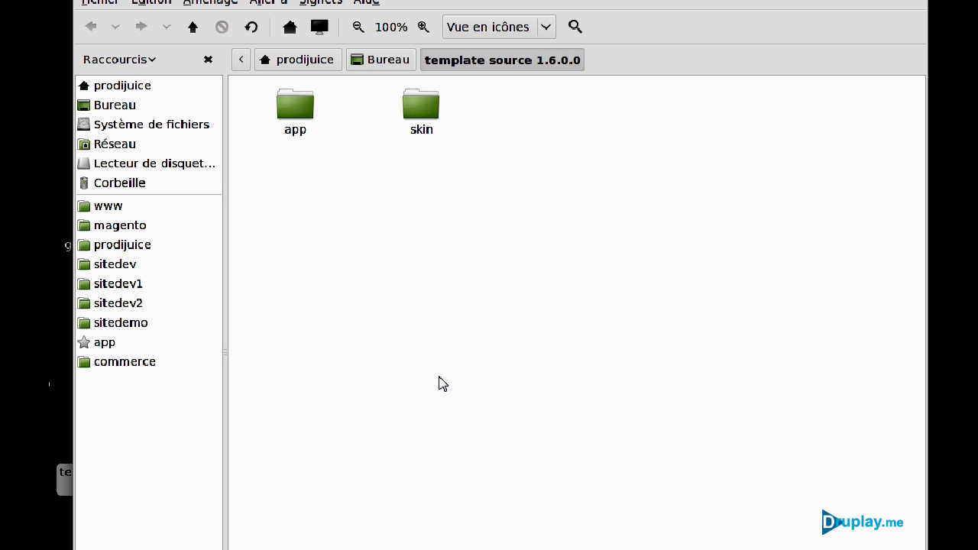
# Browse to the template's skin/frontend/default folder showing the f001 skin variants.
pyautogui.doubleClick(420, 118)
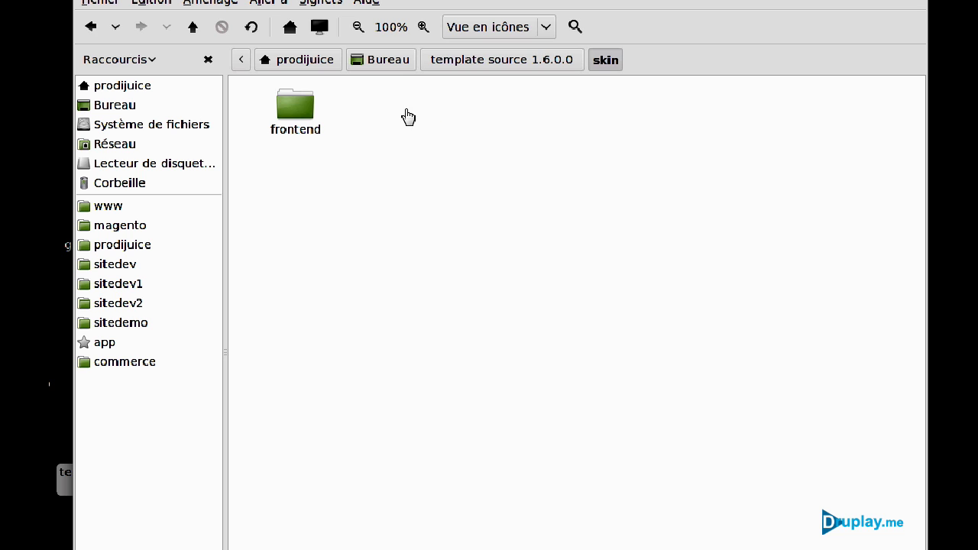
pyautogui.doubleClick(303, 110)
pyautogui.doubleClick(303, 110)
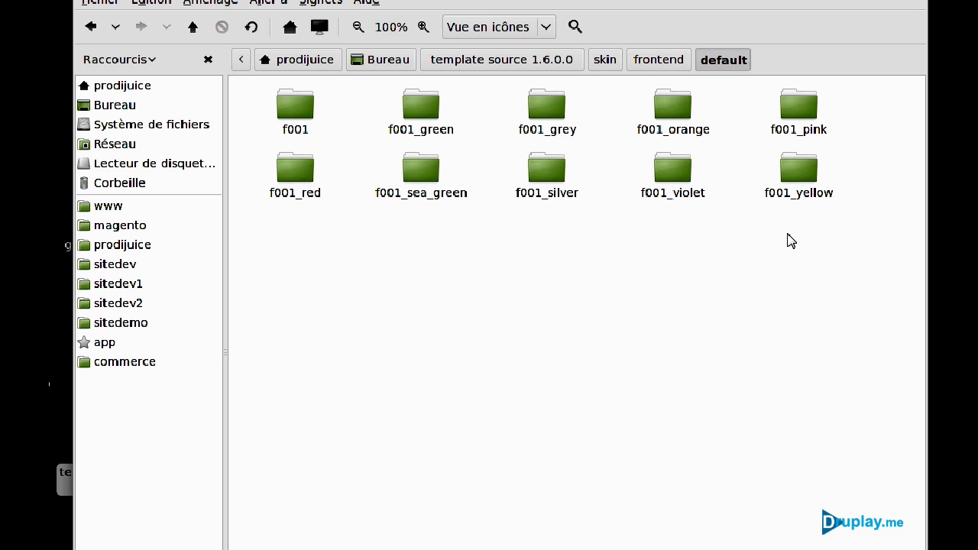
# Confirm the f001 skins are in sitedemo's skin/frontend/default, then close the file manager.
pyautogui.click(145, 328)
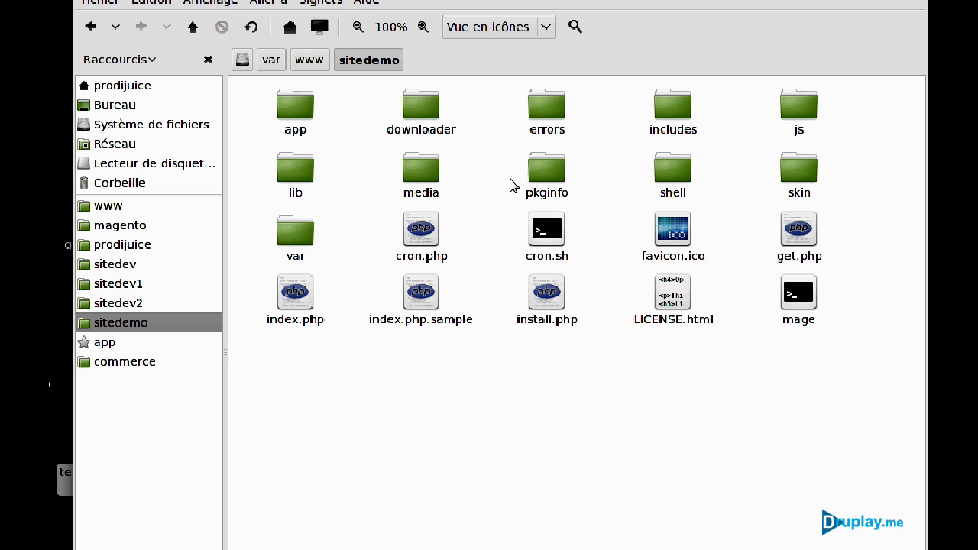
pyautogui.doubleClick(798, 186)
pyautogui.doubleClick(411, 125)
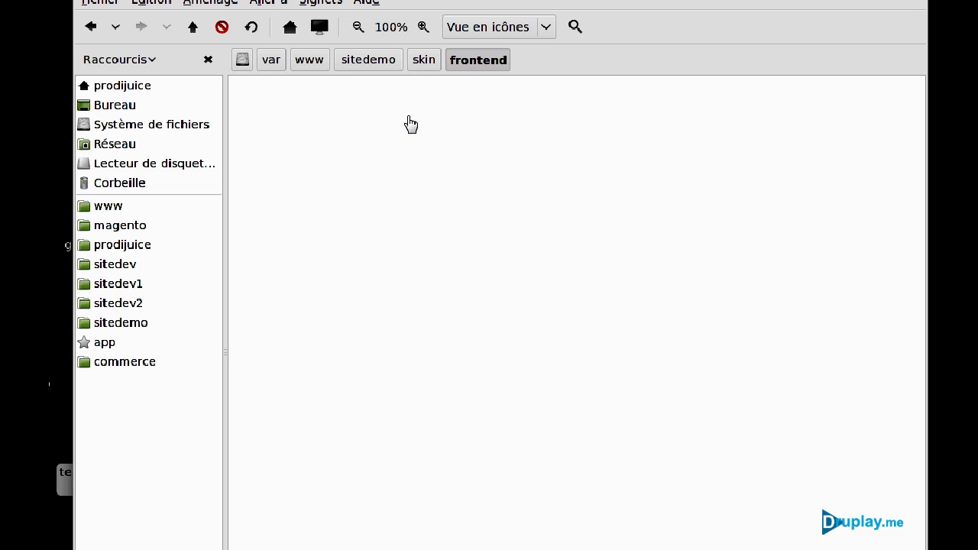
pyautogui.doubleClick(417, 120)
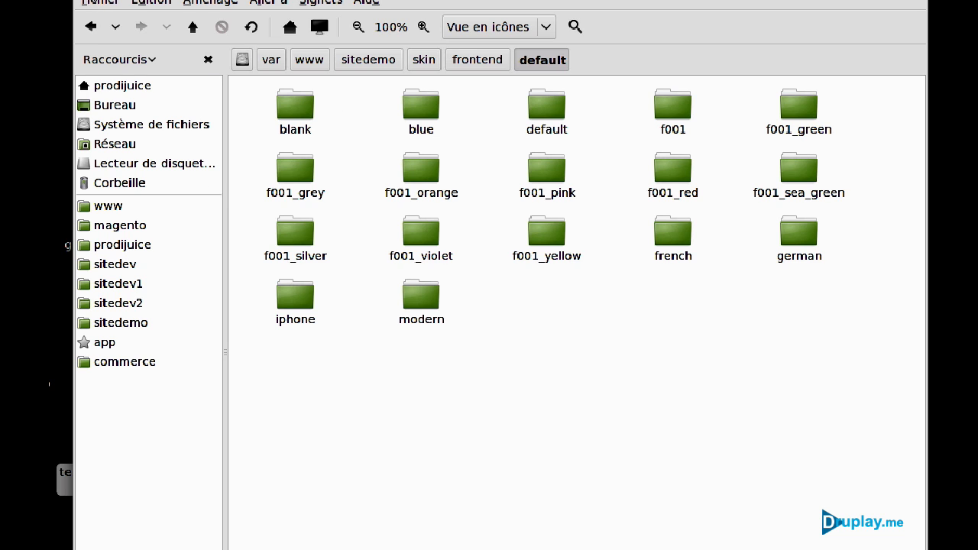
pyautogui.hotkey('ctrl', 'w')
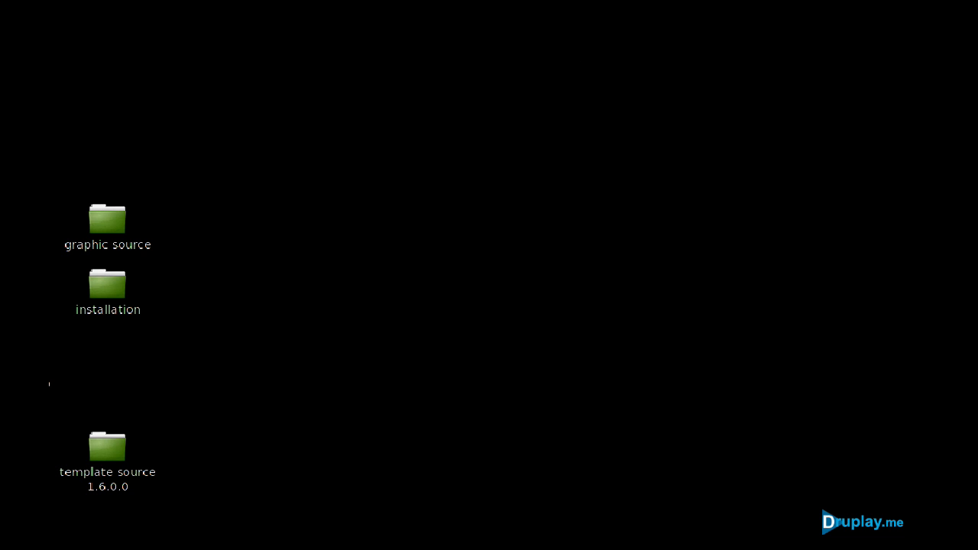
pyautogui.hotkey('alt', 'Tab')
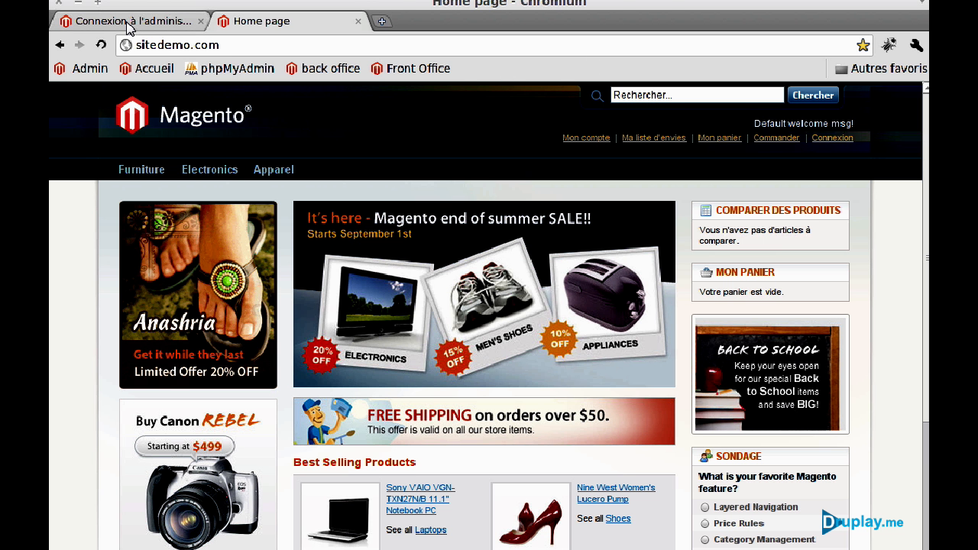
# Log into the Magento admin with the administrator username and password, dismissing the message popup.
pyautogui.click(130, 23)
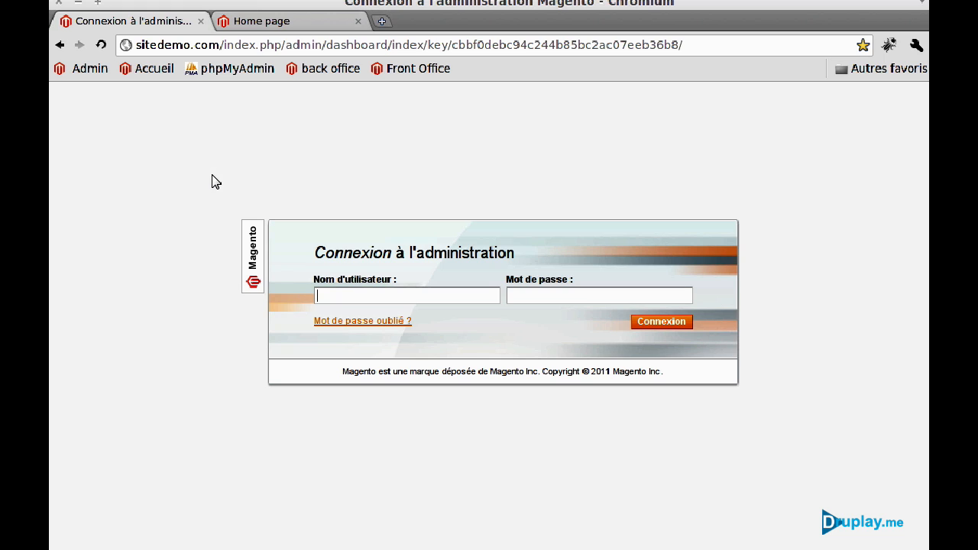
pyautogui.press('Tab')
pyautogui.press('Return')
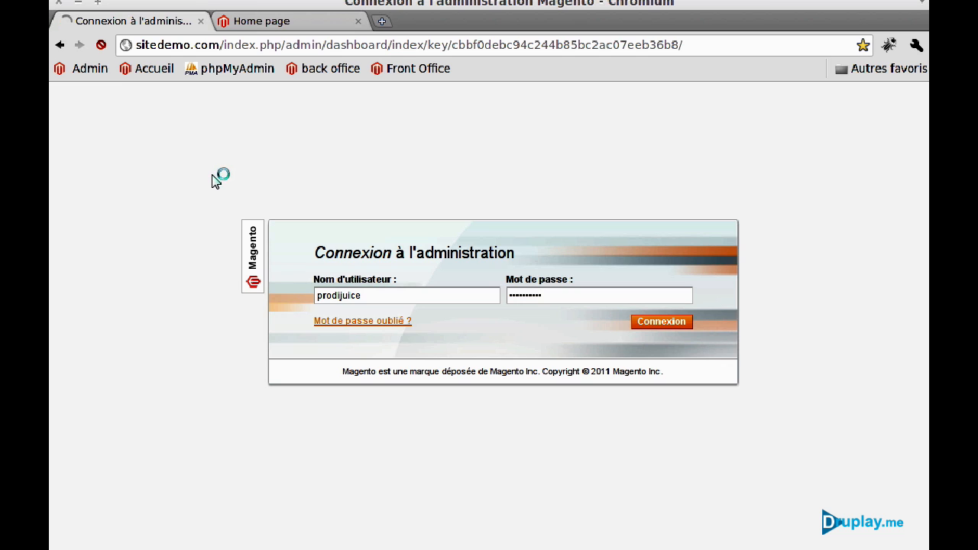
pyautogui.click(624, 319)
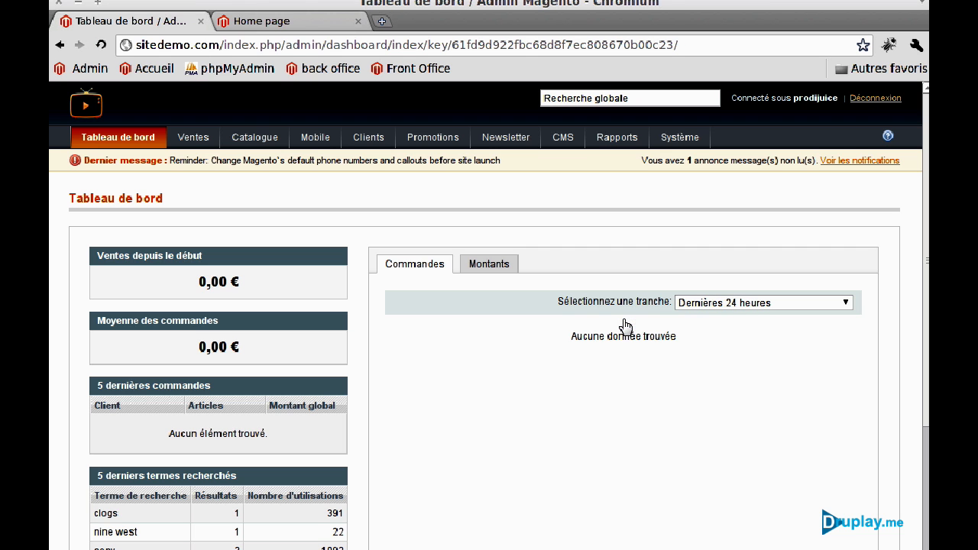
# Open the Design configuration page and expand the Thèmes section.
pyautogui.moveTo(665, 145)
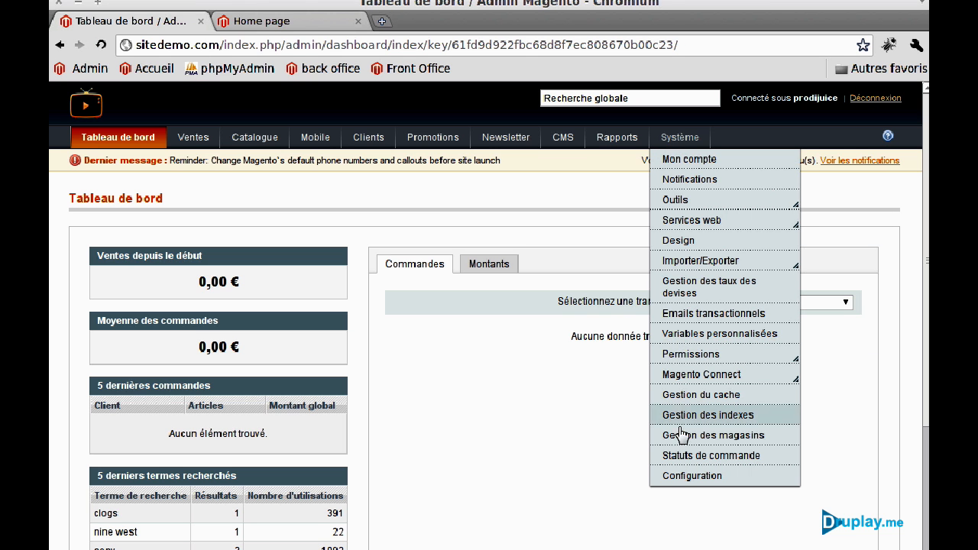
pyautogui.click(683, 478)
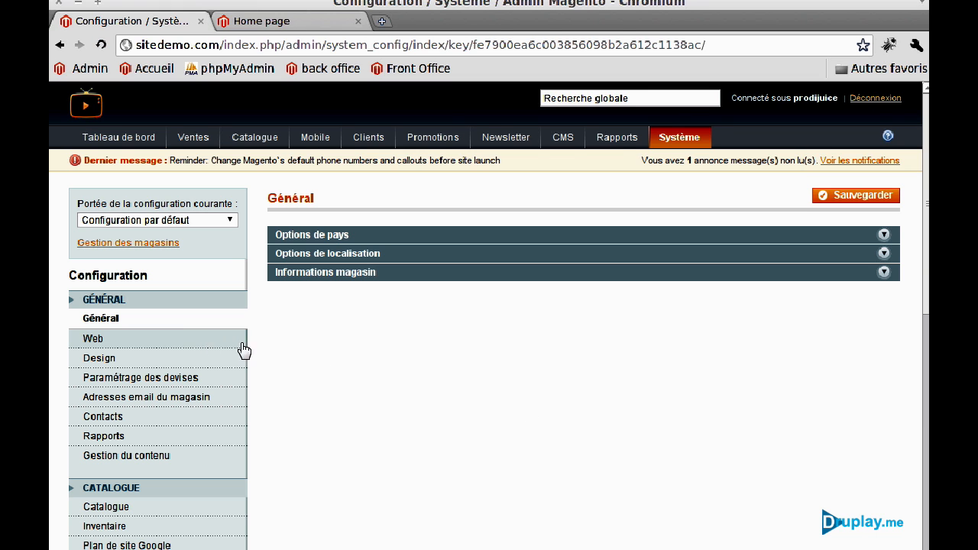
pyautogui.click(184, 358)
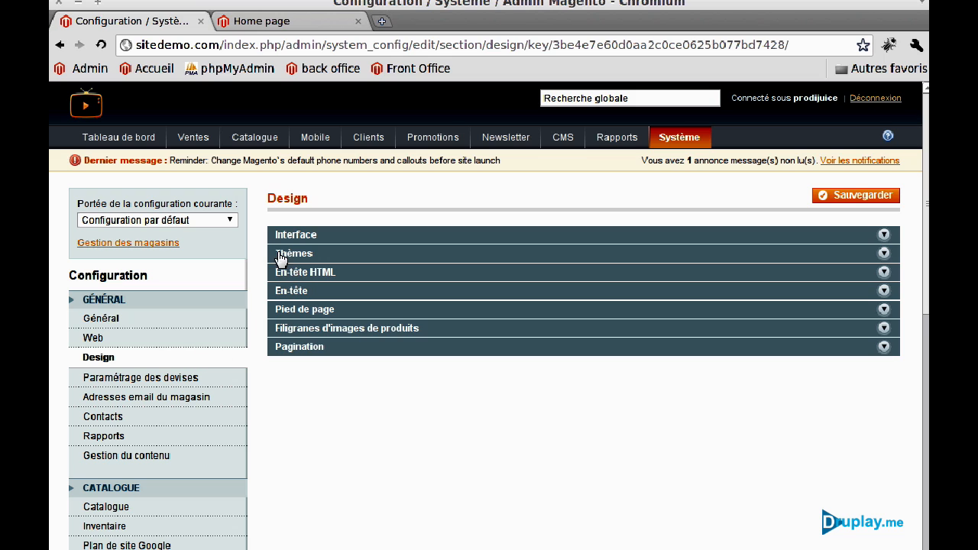
pyautogui.click(295, 253)
# Enter f001 for the Traductions, Gabarits, Design (Images / CSS) and Agencement themes, then save.
pyautogui.click(480, 284)
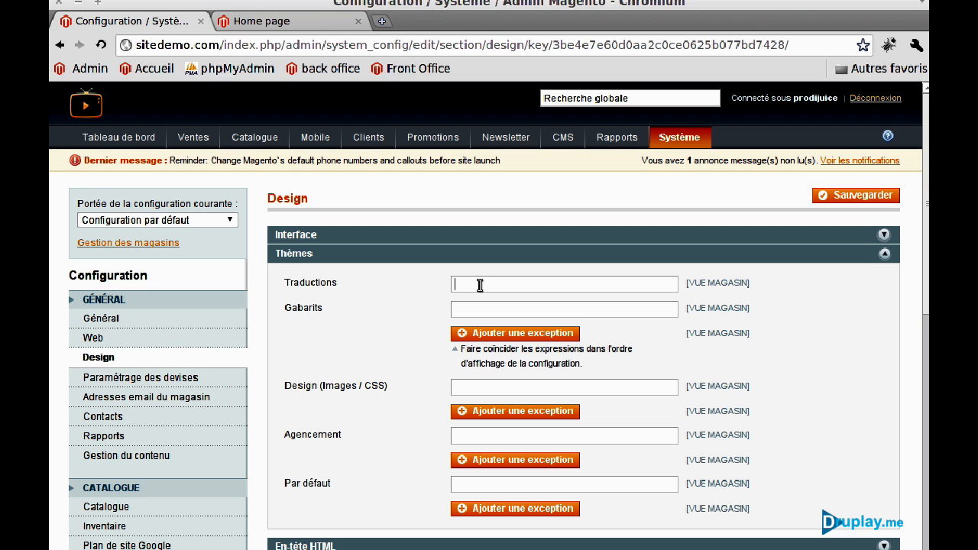
pyautogui.write('f001')
pyautogui.click(480, 308)
pyautogui.write('f00')
pyautogui.click(474, 384)
pyautogui.write('f00')
pyautogui.click(456, 436)
pyautogui.write('f00')
pyautogui.click(856, 196)
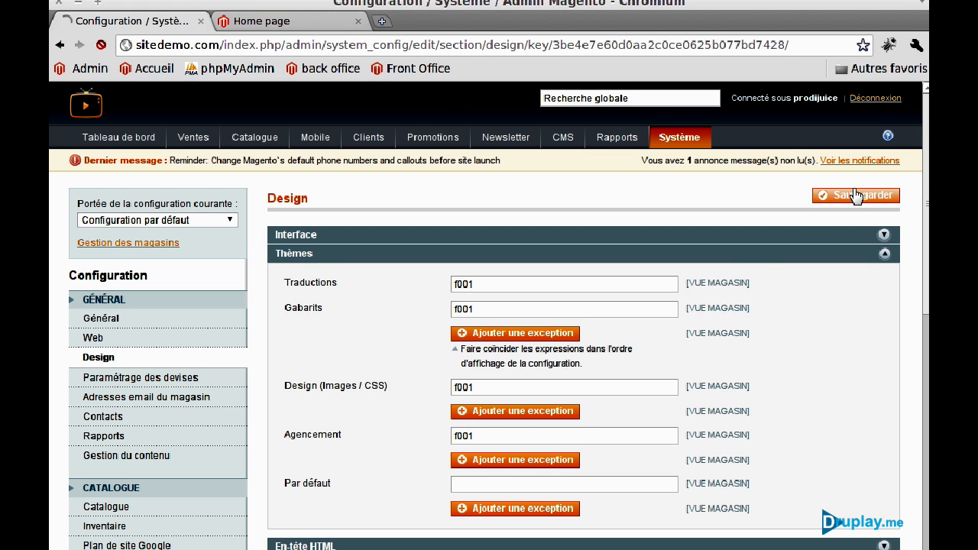
# Open Gestion du cache, then reload the storefront Home page, which still shows the default theme.
pyautogui.moveTo(702, 139)
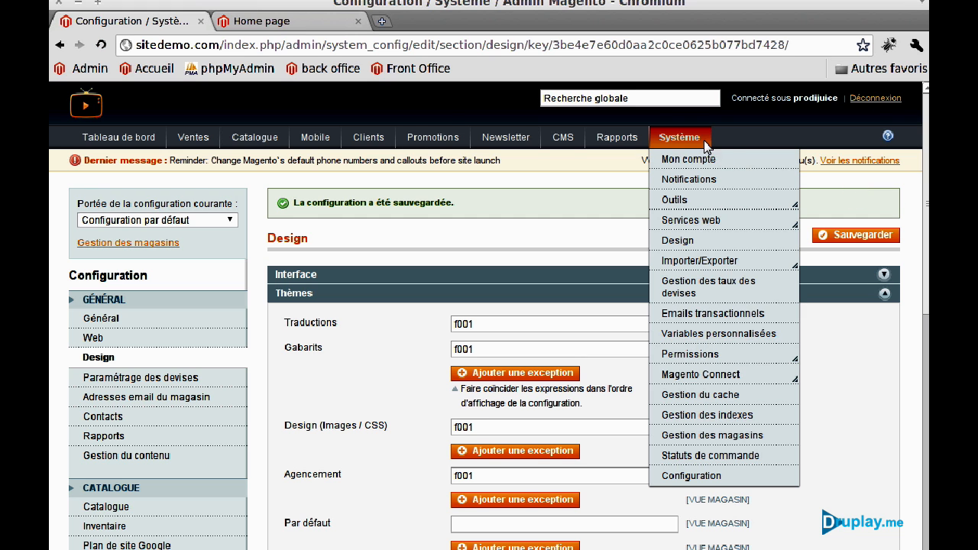
pyautogui.click(688, 398)
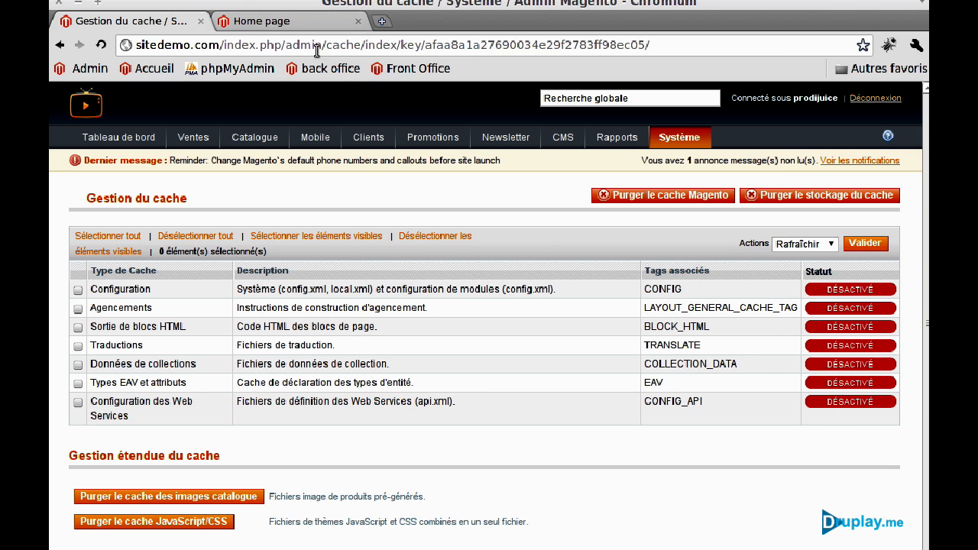
pyautogui.click(262, 23)
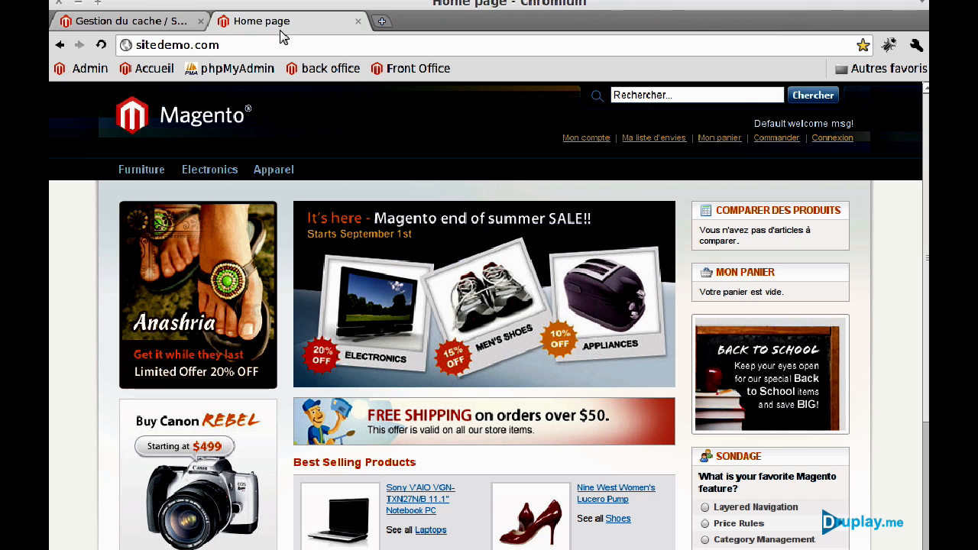
pyautogui.click(100, 46)
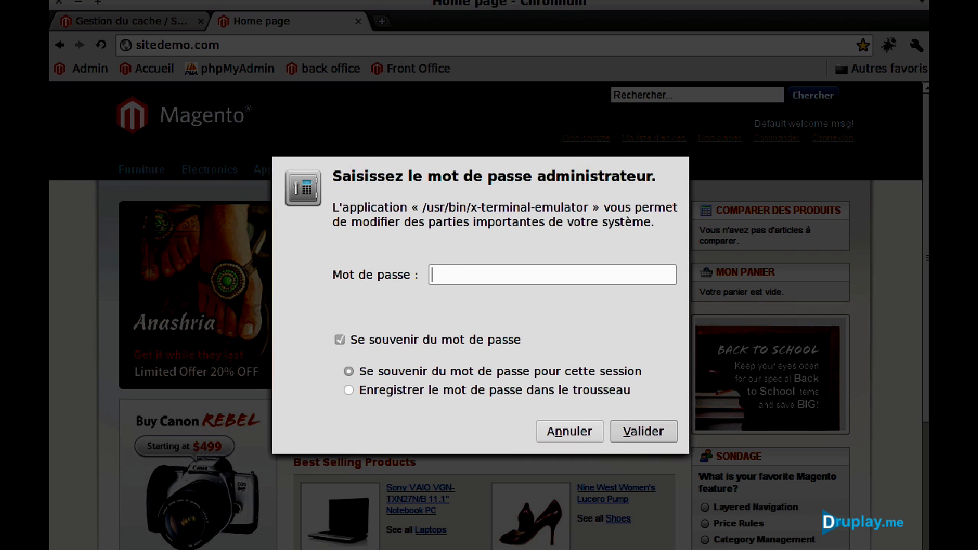
# Authenticate the root terminal with the admin password and change into /var/www/sitedemo.
pyautogui.write('********')
pyautogui.press('Return')
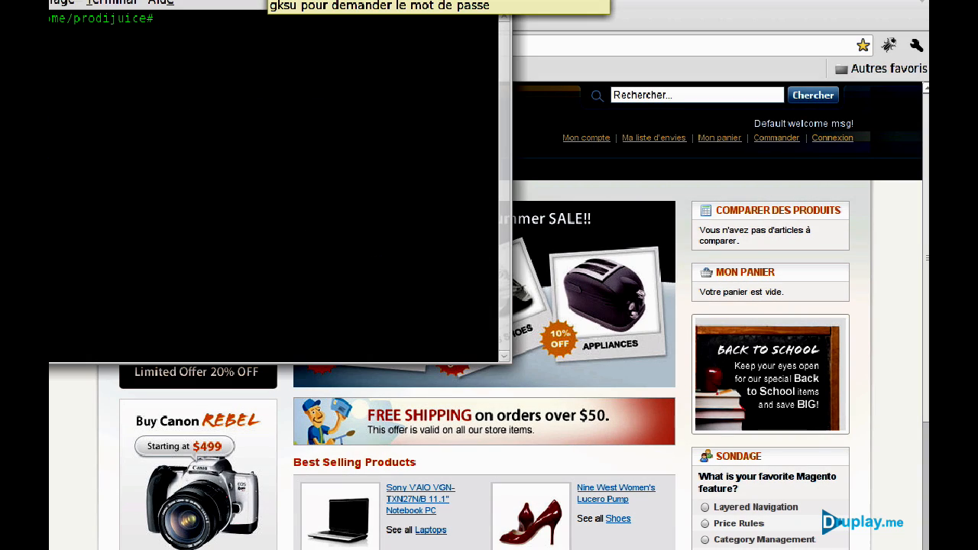
pyautogui.press('Up')
pyautogui.press('Up')
# Set every sitedemo directory to 777 and every file to 666, then return to the browser.
pyautogui.press('Up')
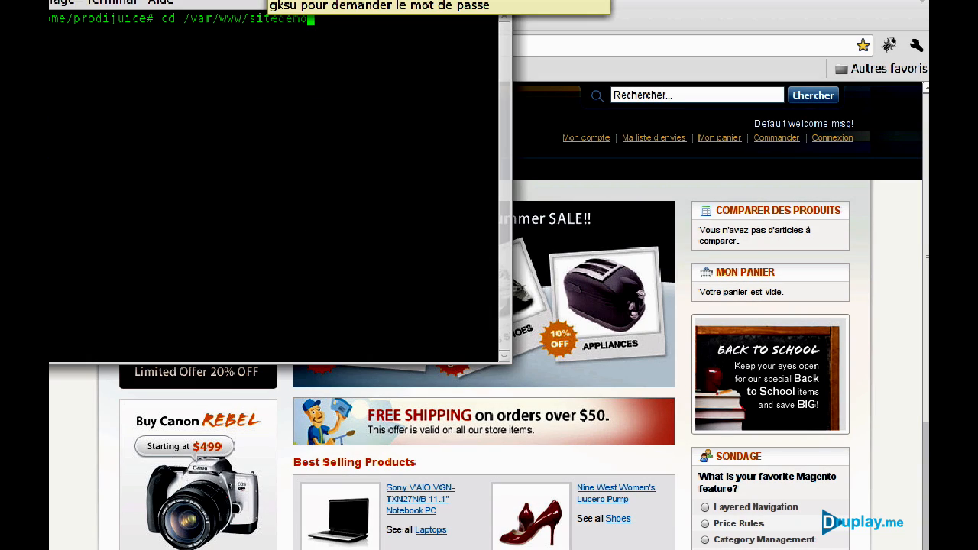
pyautogui.press('Return')
pyautogui.press('Up')
pyautogui.press('Up')
pyautogui.press('Up')
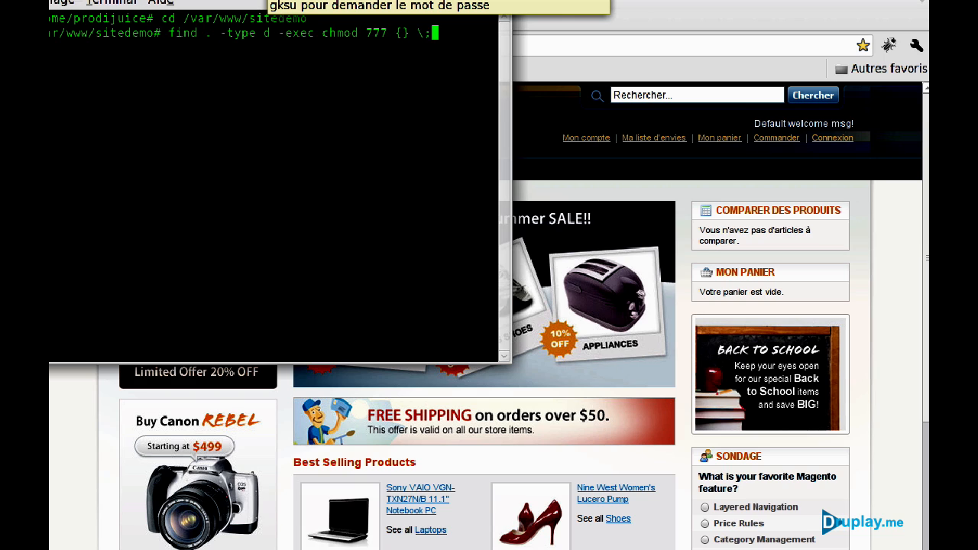
pyautogui.press('Return')
pyautogui.press('Up')
pyautogui.press('Up')
pyautogui.press('Up')
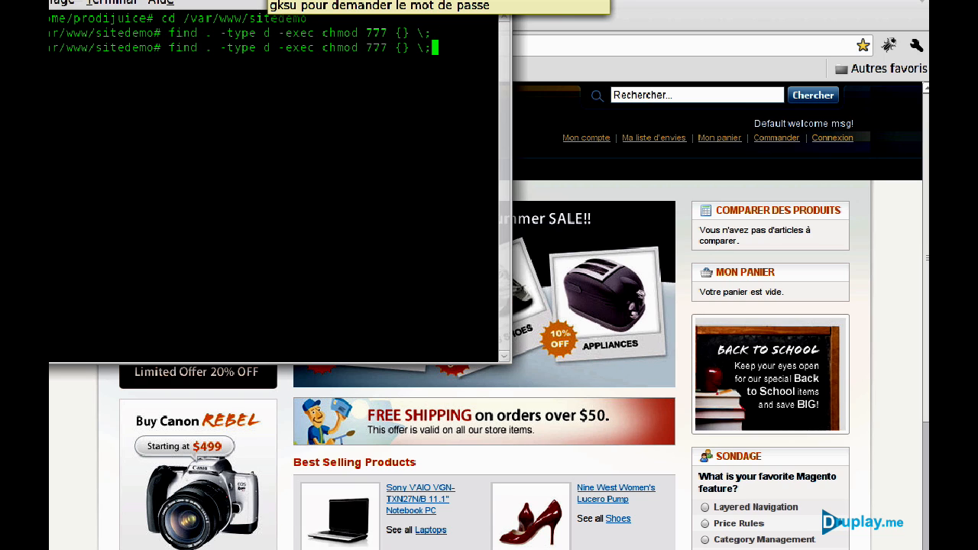
pyautogui.press('Down')
pyautogui.press('Return')
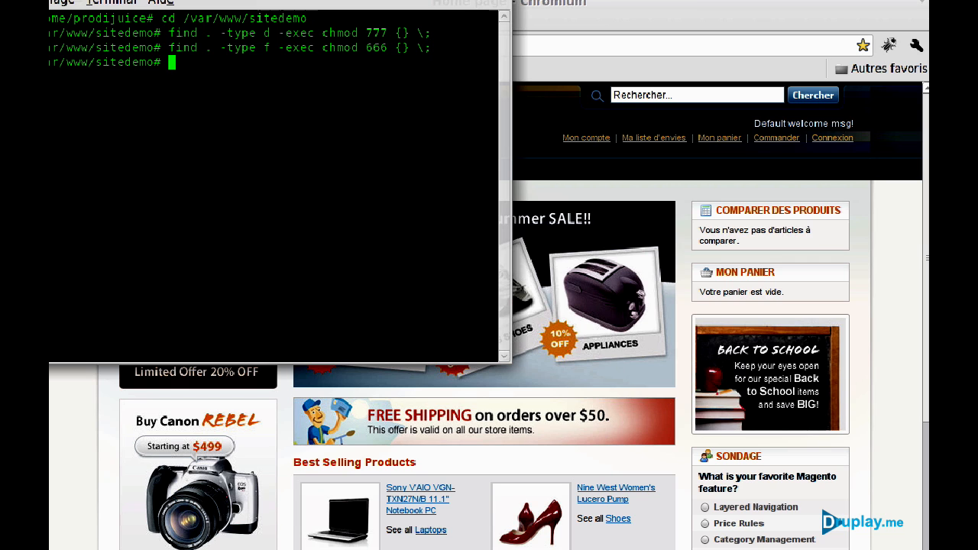
pyautogui.click(612, 4)
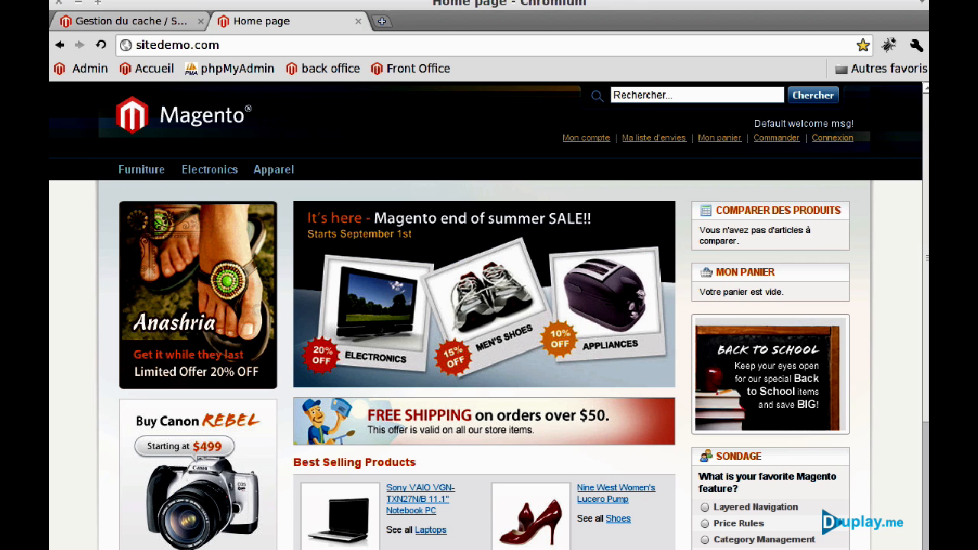
# Reload the storefront to confirm the MagentoAbsolute f001 skin, then go back to Gestion du cache.
pyautogui.click(102, 45)
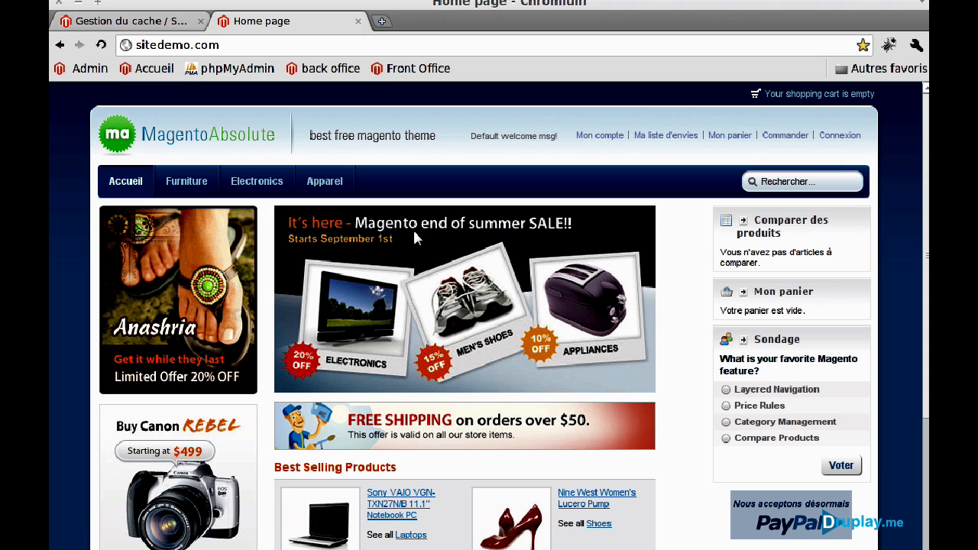
pyautogui.click(129, 23)
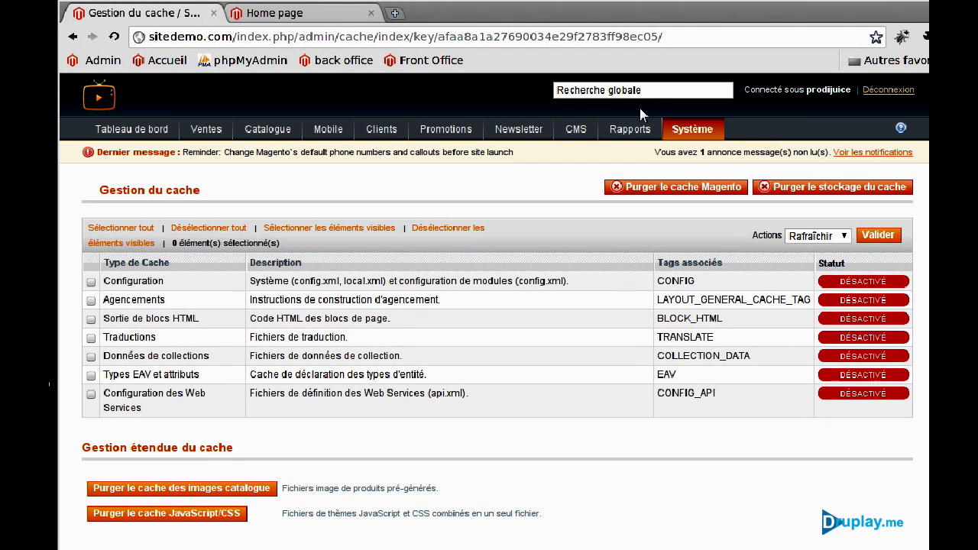
# Disable all seven cache types via Sélectionner tout, Désactiver and Valider.
pyautogui.moveTo(699, 133)
pyautogui.click(107, 228)
pyautogui.click(790, 235)
pyautogui.click(811, 266)
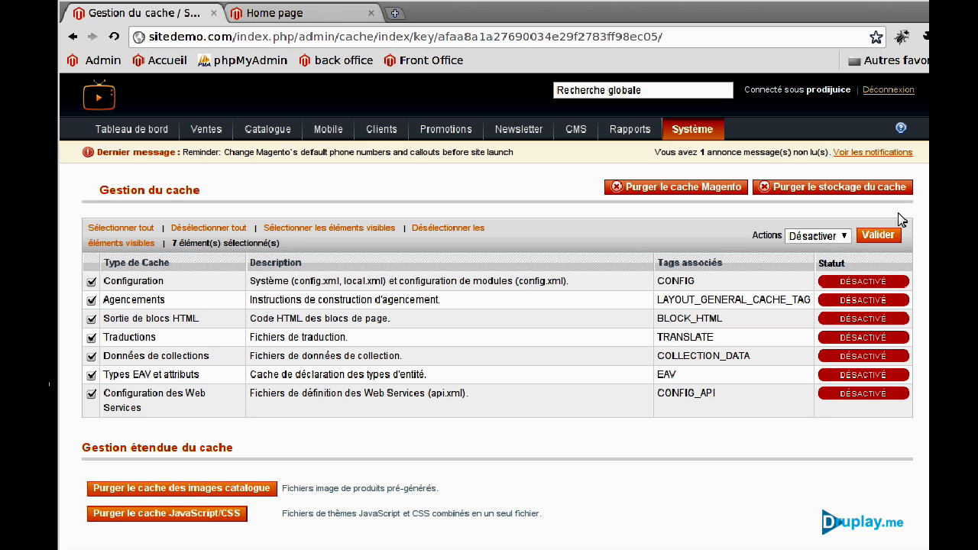
pyautogui.click(889, 234)
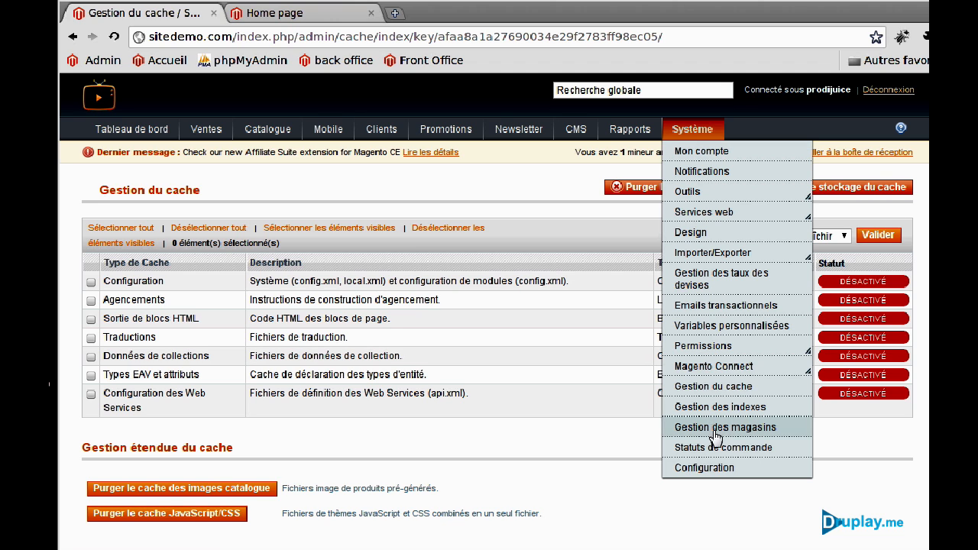
pyautogui.click(704, 470)
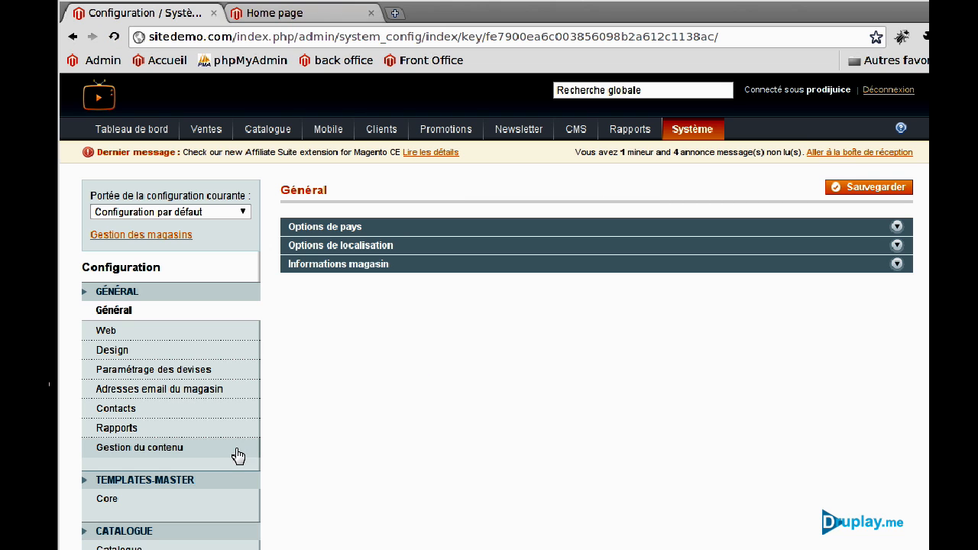
# Set the Gestion du contenu WYSIWYG editor option to Désactivé par défaut and save.
pyautogui.click(181, 452)
pyautogui.click(327, 228)
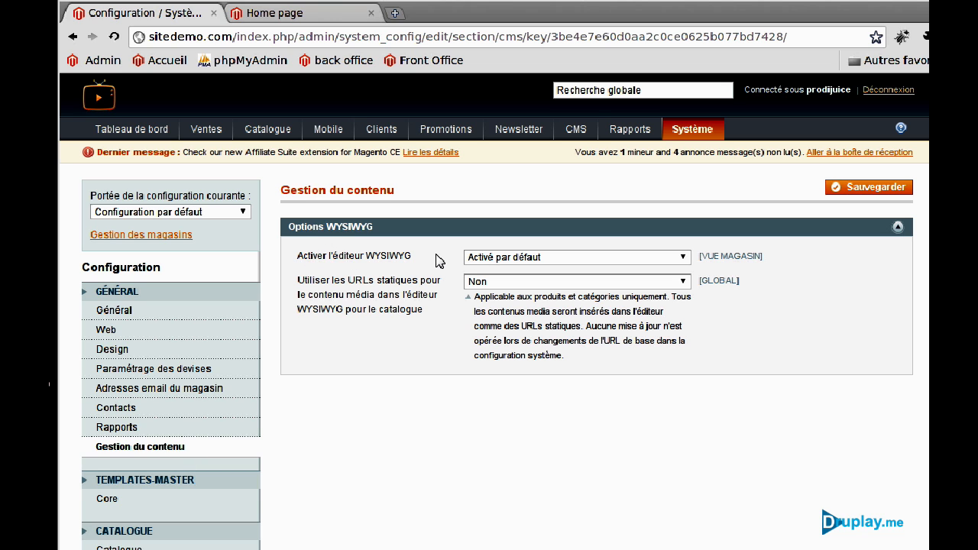
pyautogui.click(540, 258)
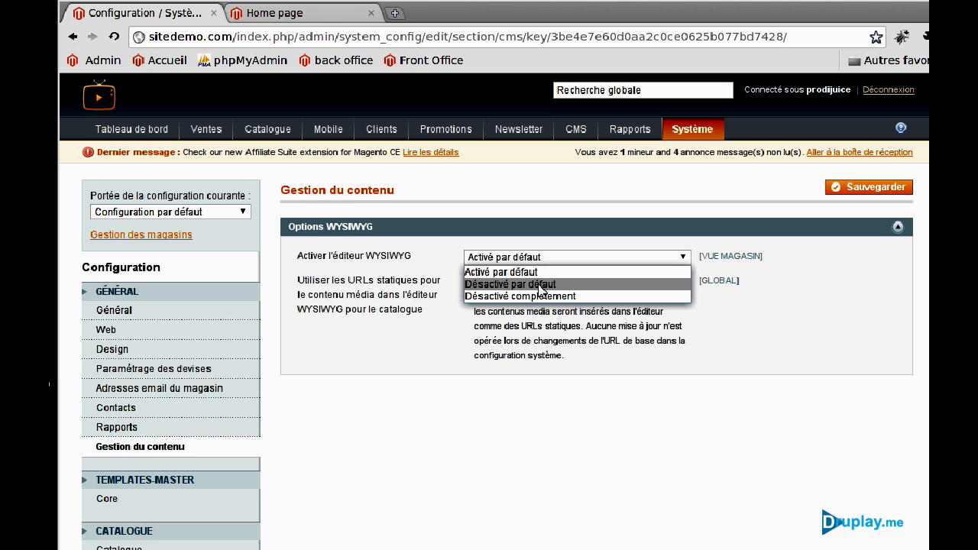
pyautogui.click(543, 284)
pyautogui.click(879, 195)
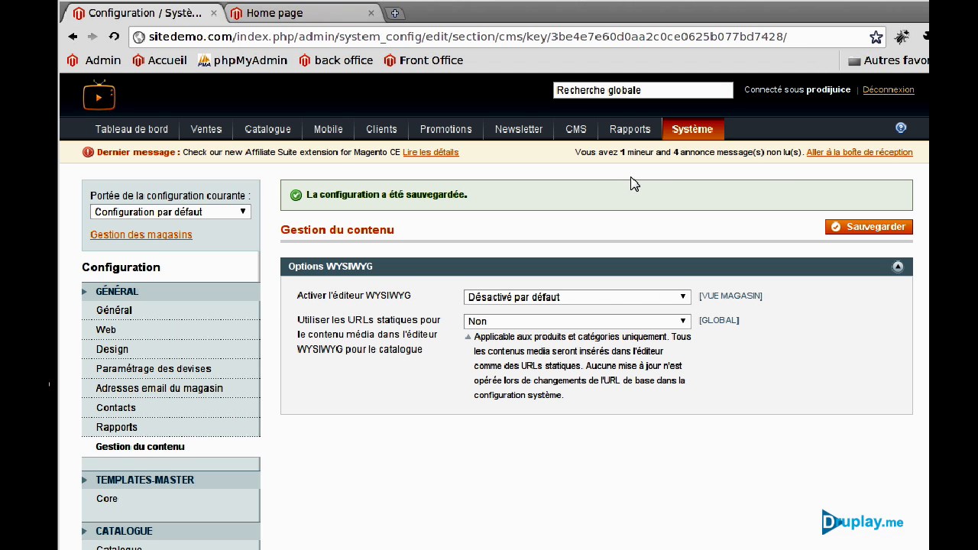
# Rename the Footer Links static block to Footer Links_old, set it to Désactivé, and save.
pyautogui.moveTo(584, 134)
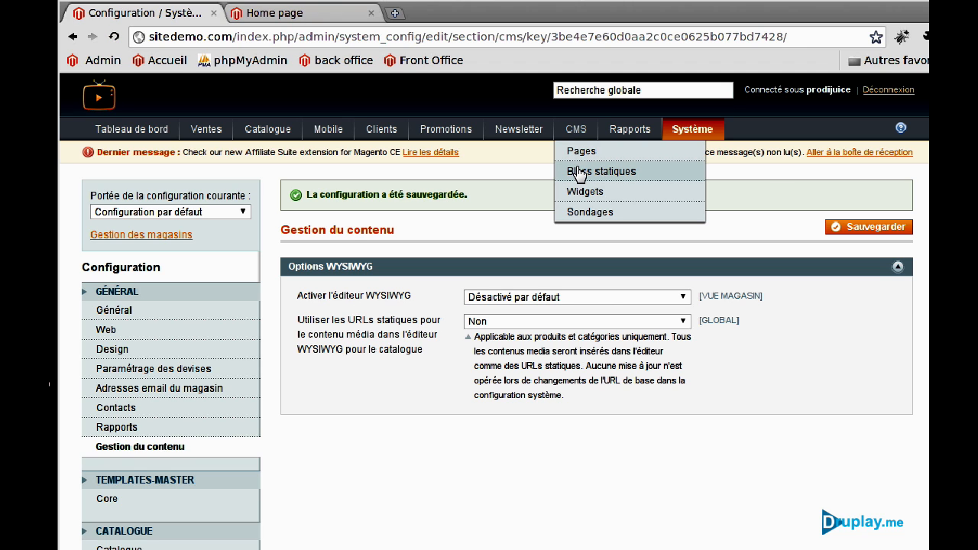
pyautogui.click(578, 171)
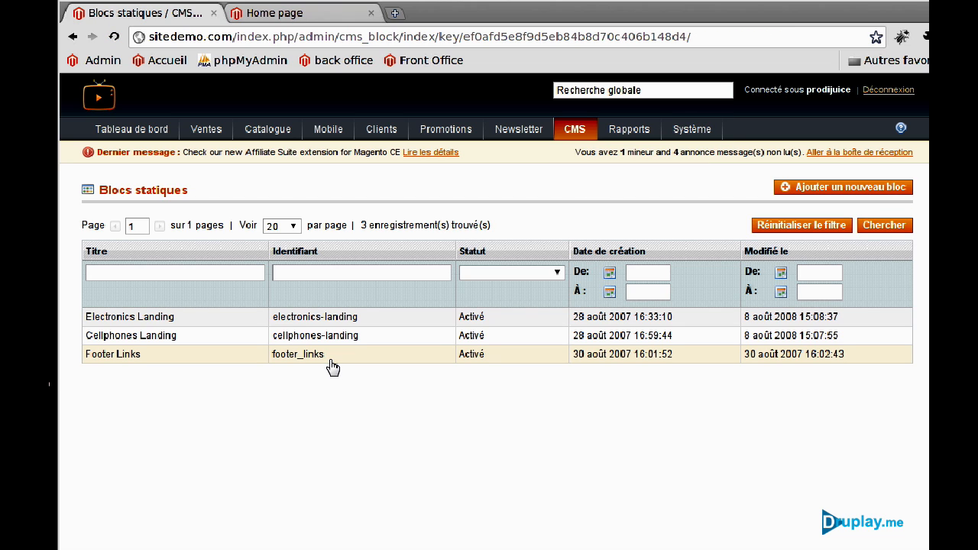
pyautogui.click(333, 365)
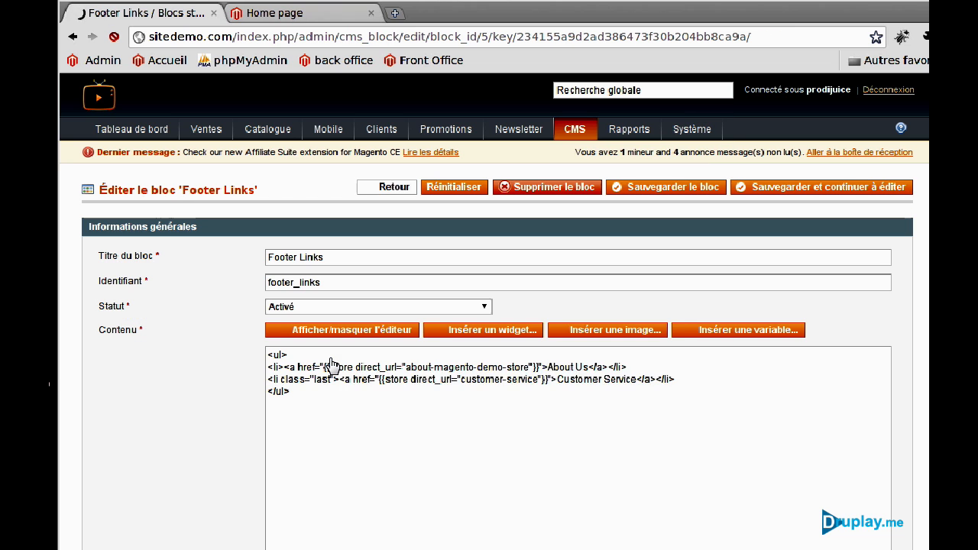
pyautogui.click(313, 306)
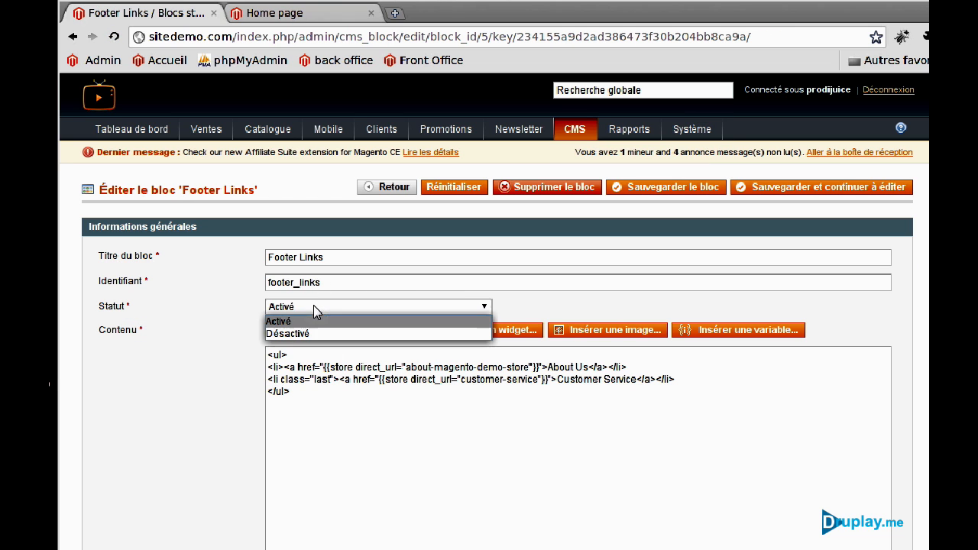
pyautogui.click(309, 332)
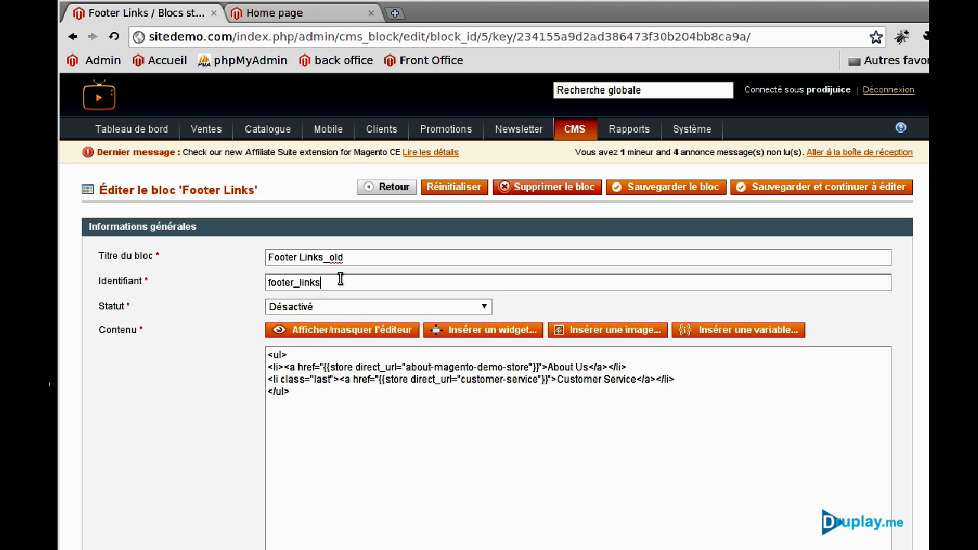
pyautogui.write('_old')
pyautogui.click(686, 193)
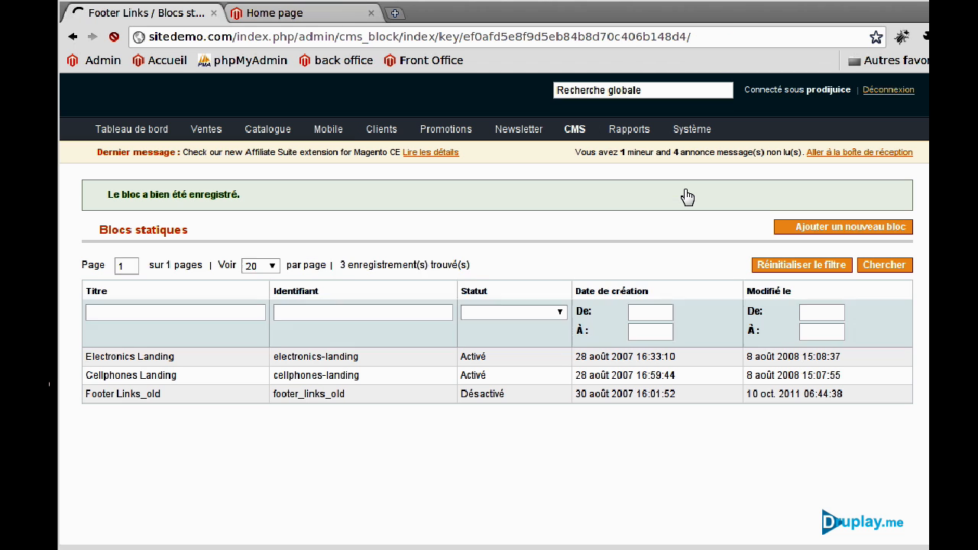
# Set the Electronics Landing and Cellphones Landing static blocks to Désactivé and save each.
pyautogui.click(354, 358)
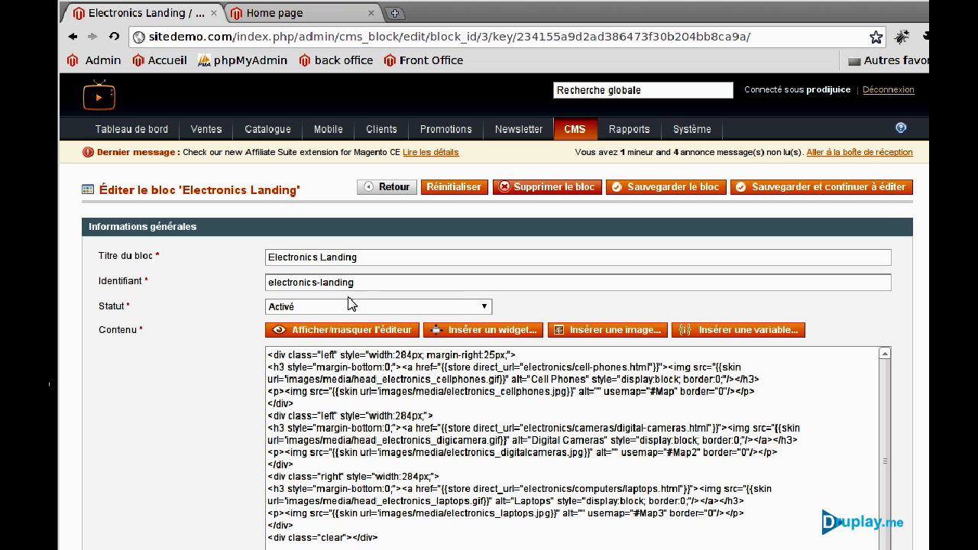
pyautogui.click(352, 307)
pyautogui.click(350, 330)
pyautogui.click(665, 187)
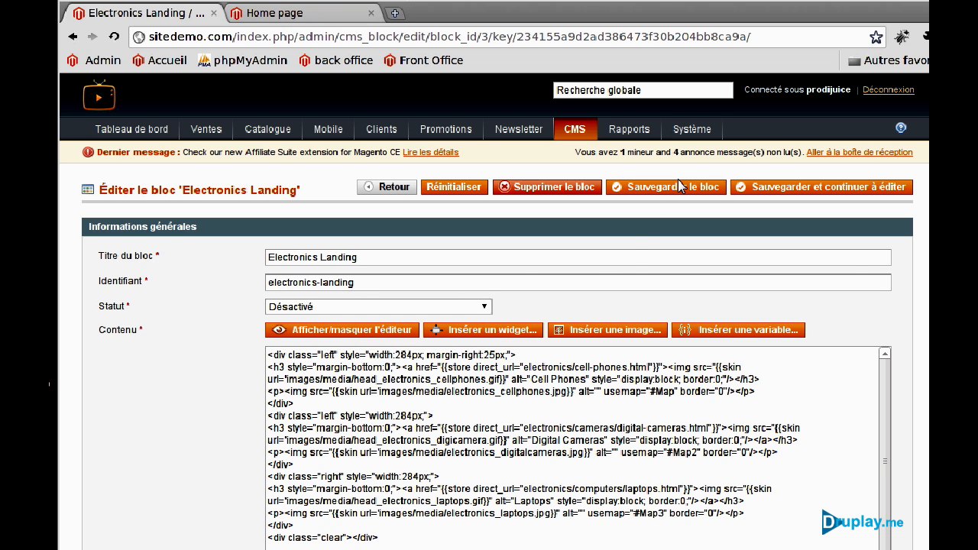
pyautogui.click(354, 348)
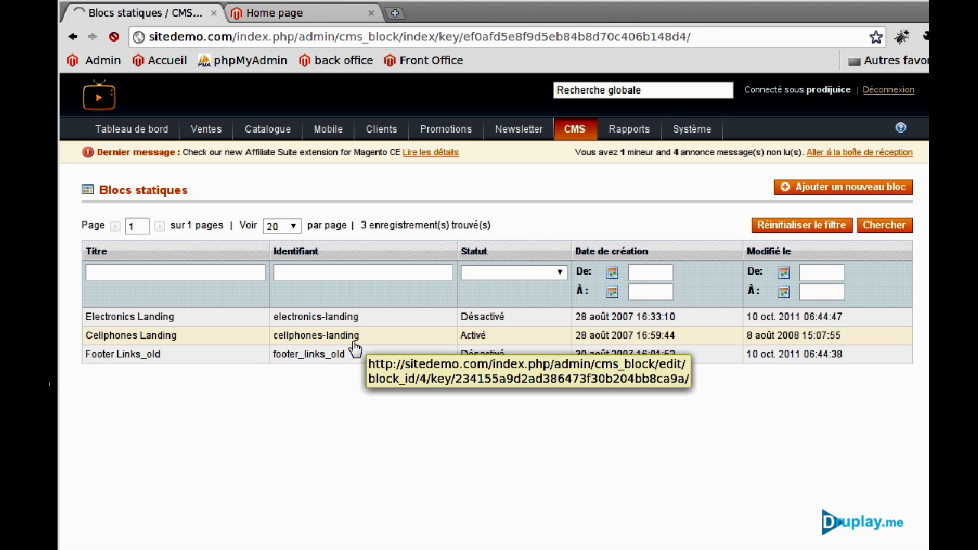
pyautogui.click(373, 307)
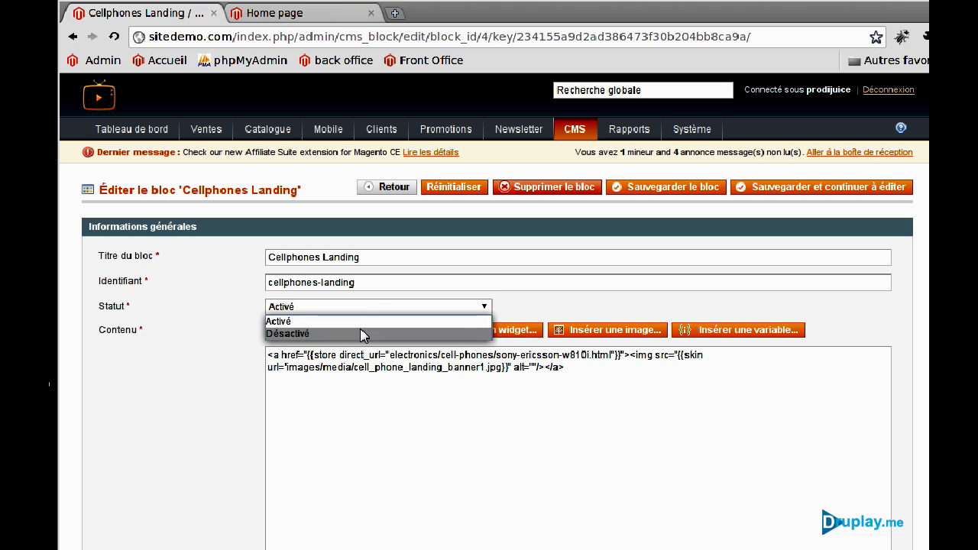
pyautogui.click(363, 334)
pyautogui.click(663, 197)
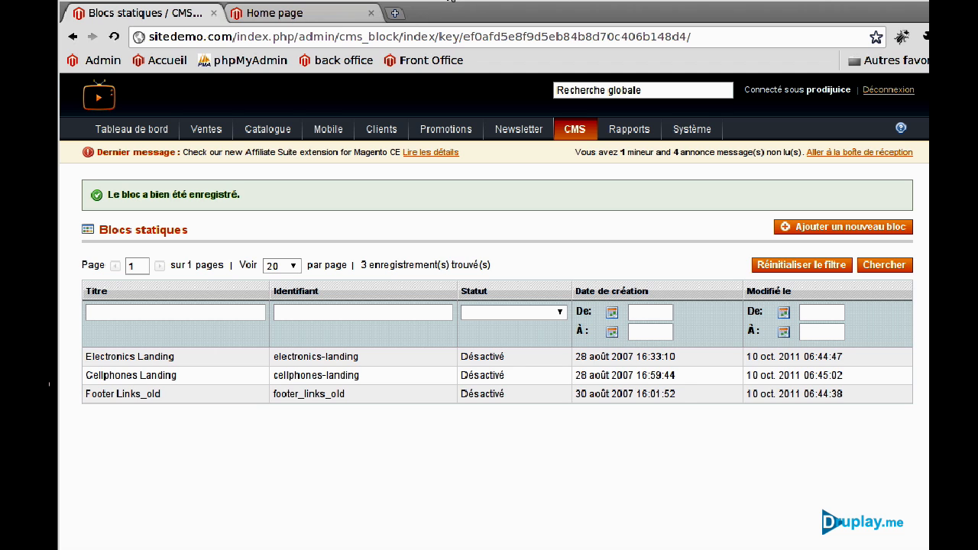
pyautogui.moveTo(92, 6); pyautogui.dragTo(129, 1)
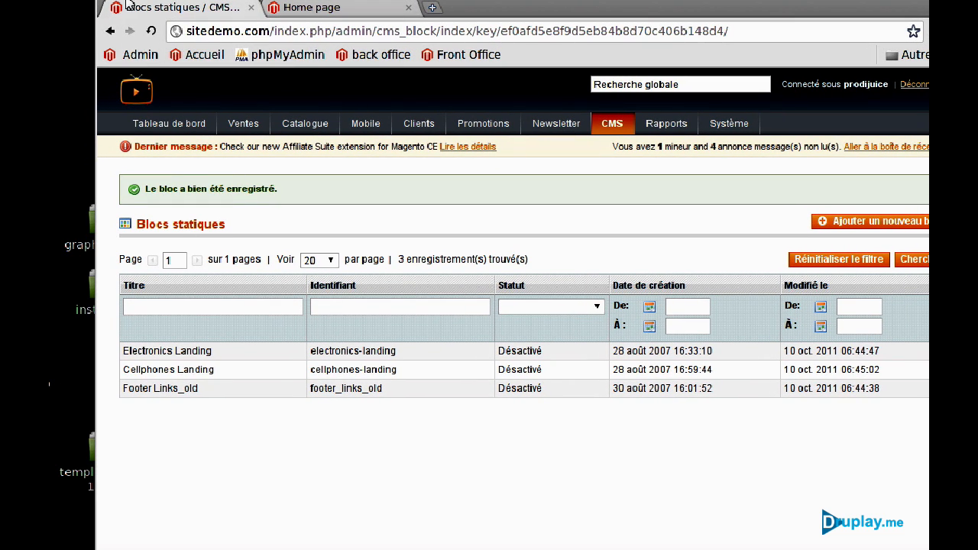
# Open install.html from the desktop installation folder in the browser, then return to Magento.
pyautogui.hotkey('ctrl', 'alt', 'd')
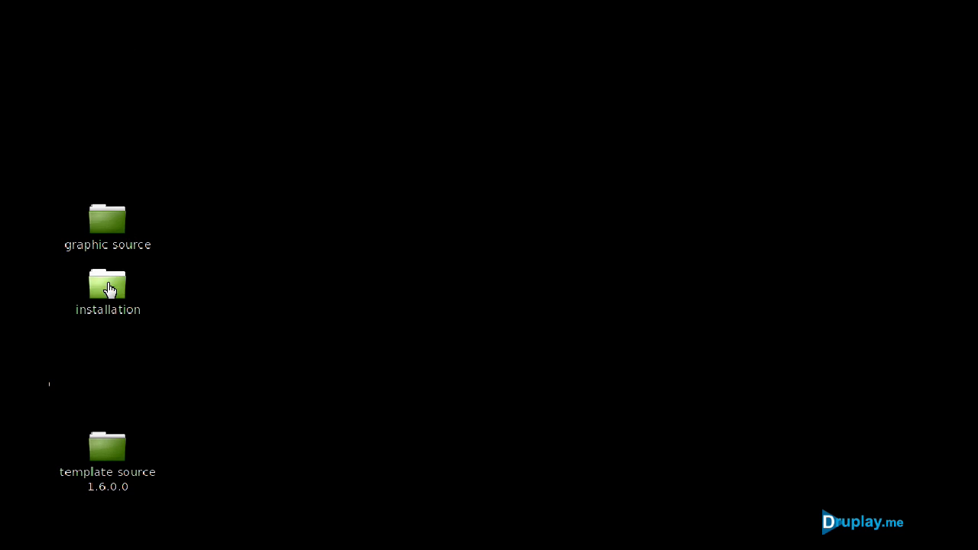
pyautogui.click(110, 288)
pyautogui.doubleClick(108, 288)
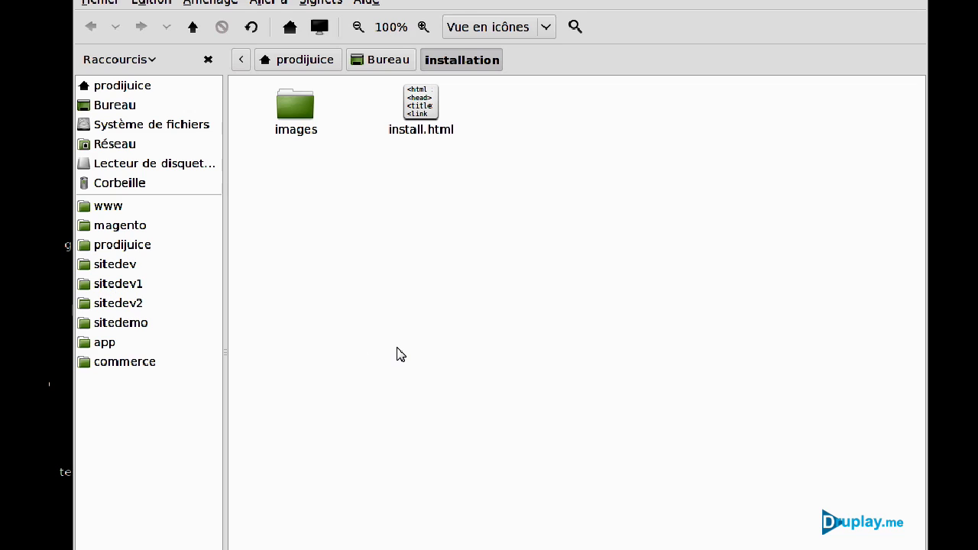
pyautogui.doubleClick(418, 128)
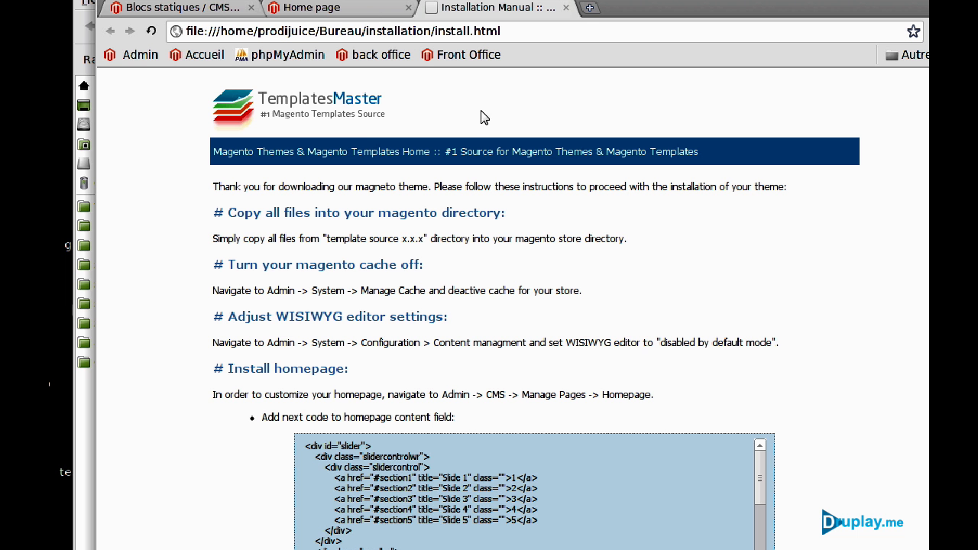
pyautogui.scroll(-5, 894, 304)
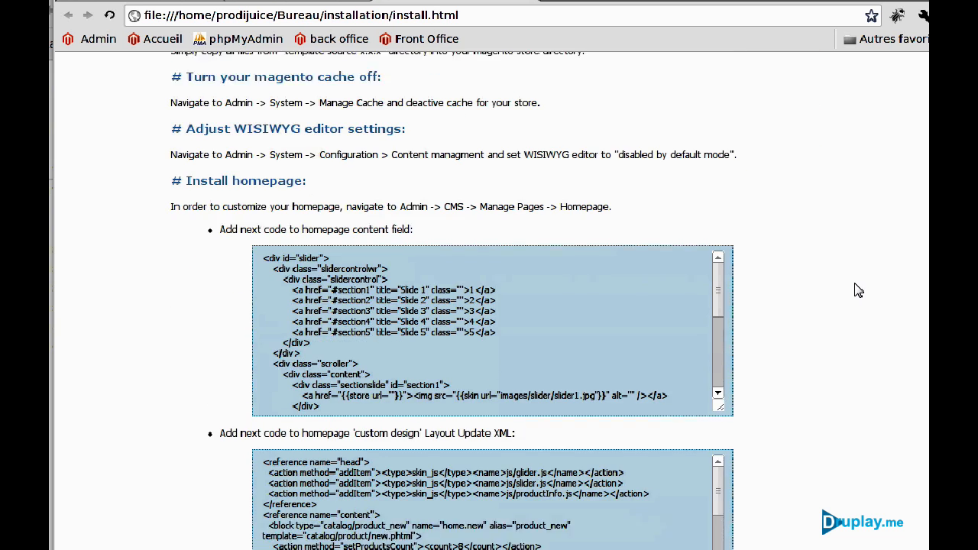
pyautogui.scroll(5, 854, 284)
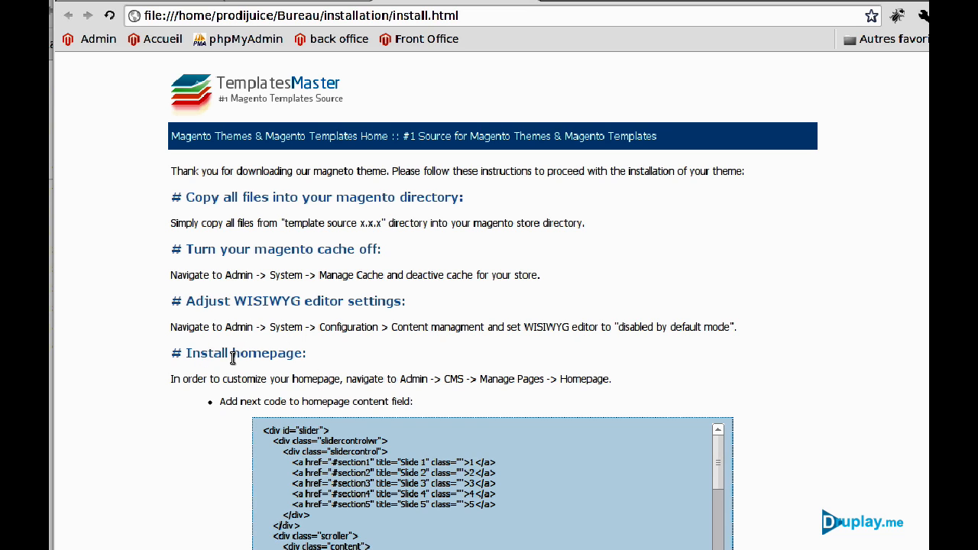
pyautogui.click(149, 3)
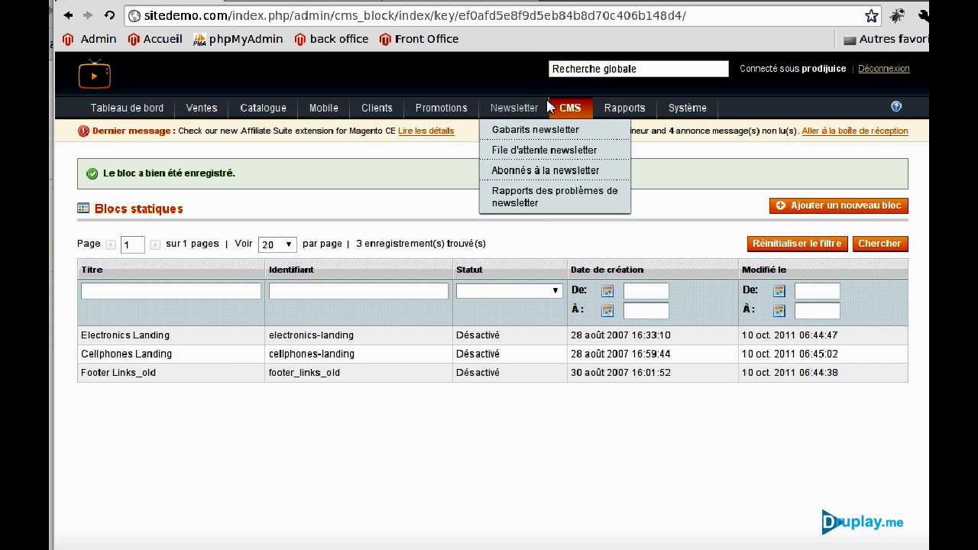
# Delete the disabled duplicate Home page from the CMS pages list.
pyautogui.moveTo(569, 109)
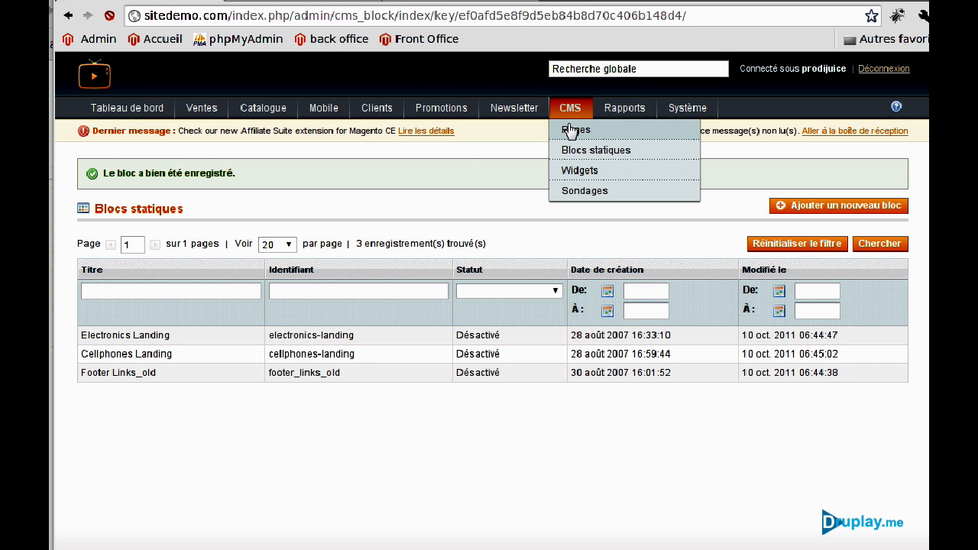
pyautogui.click(572, 132)
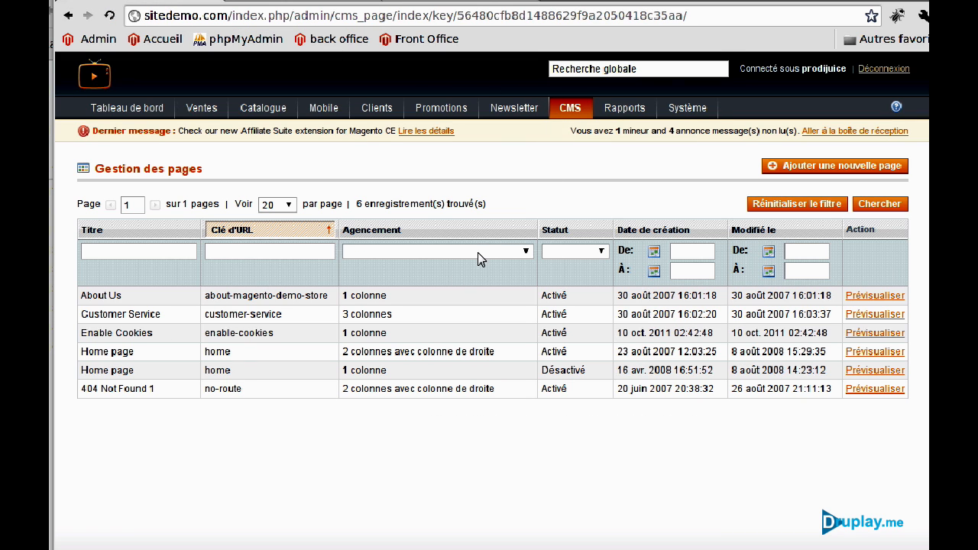
pyautogui.click(358, 376)
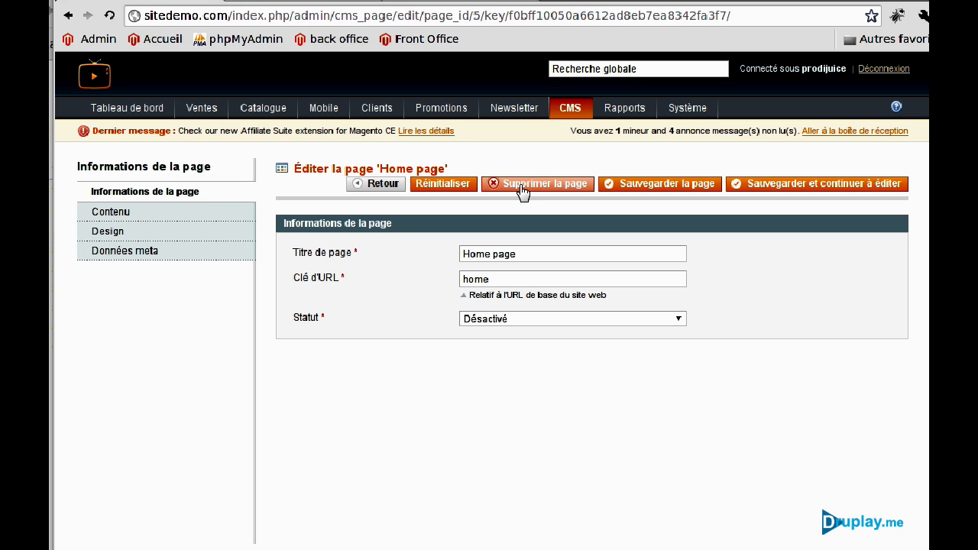
pyautogui.click(523, 191)
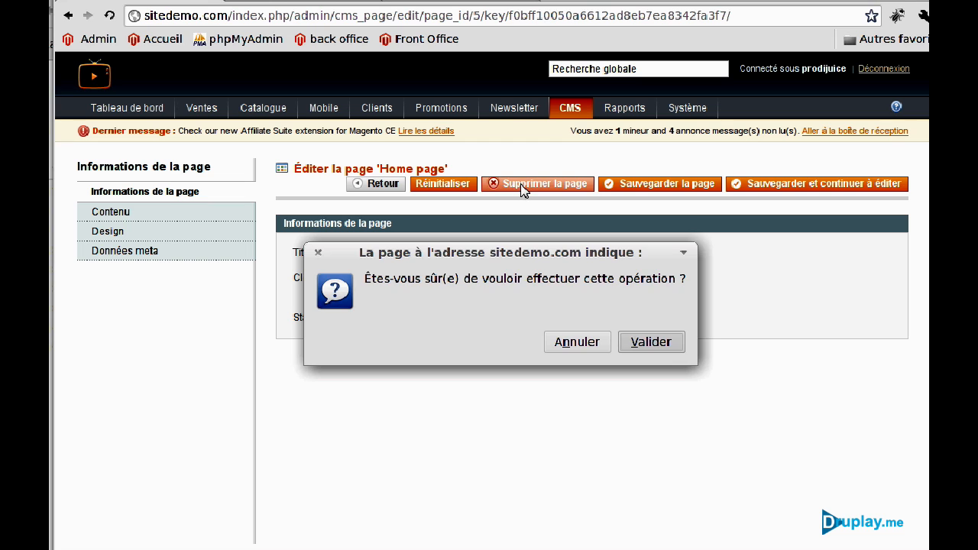
pyautogui.click(668, 350)
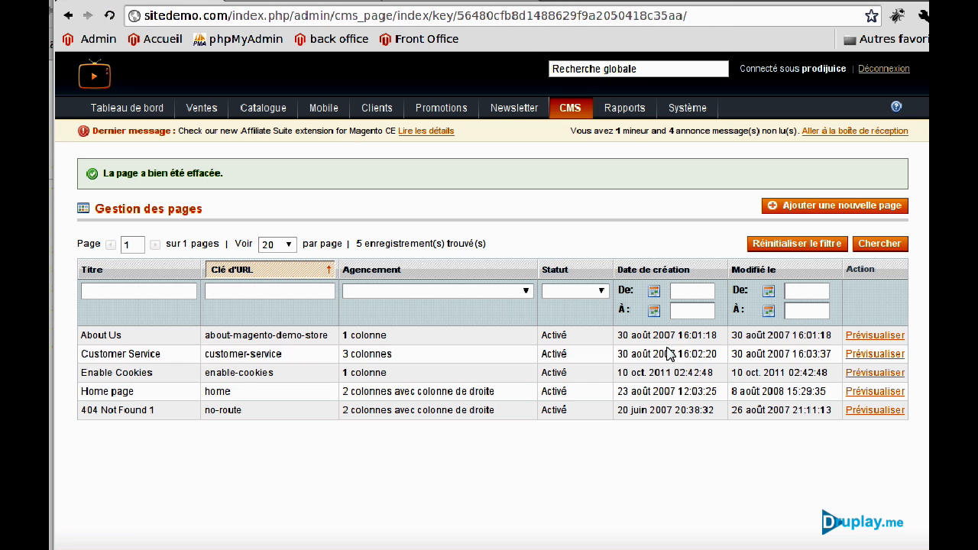
# Show the remaining Home page's Contenu code, then view the install.html guide.
pyautogui.click(219, 398)
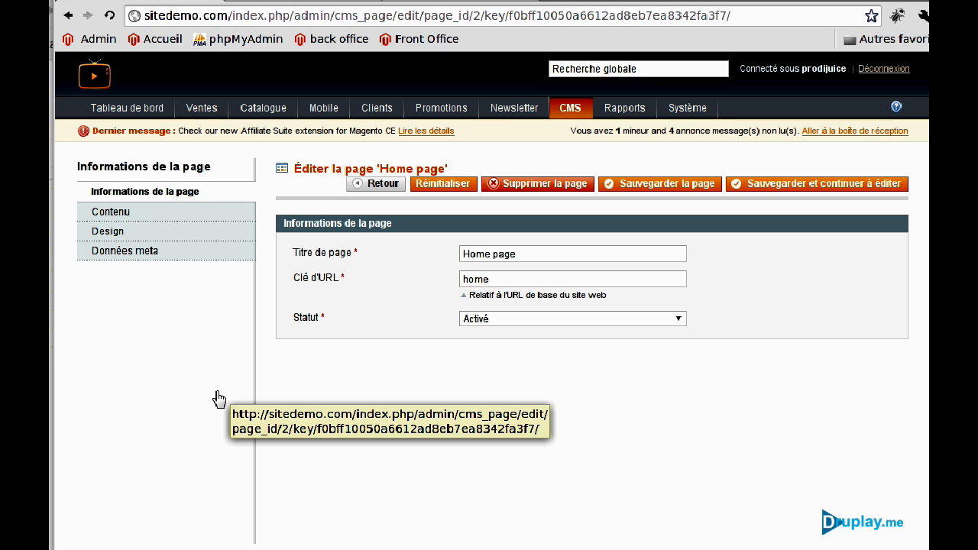
pyautogui.click(133, 211)
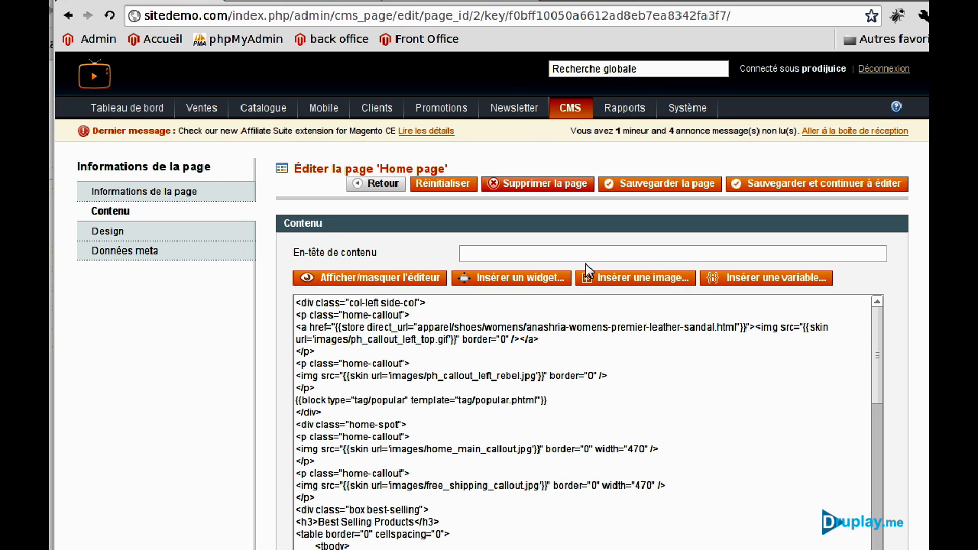
pyautogui.click(430, 0)
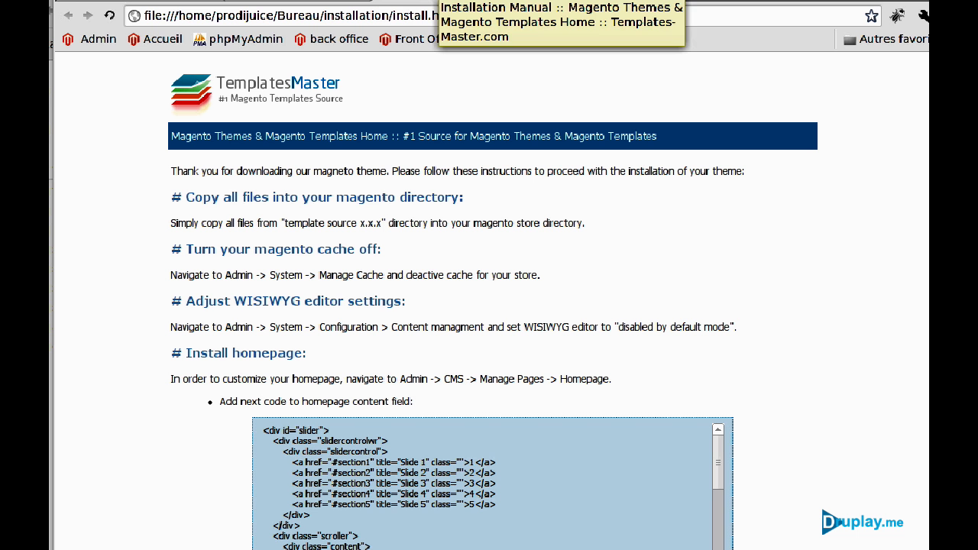
pyautogui.scroll(-3, 357, 393)
# Copy the homepage slider code from the install.html guide.
pyautogui.scroll(4, 357, 389)
pyautogui.scroll(-7, 392, 520)
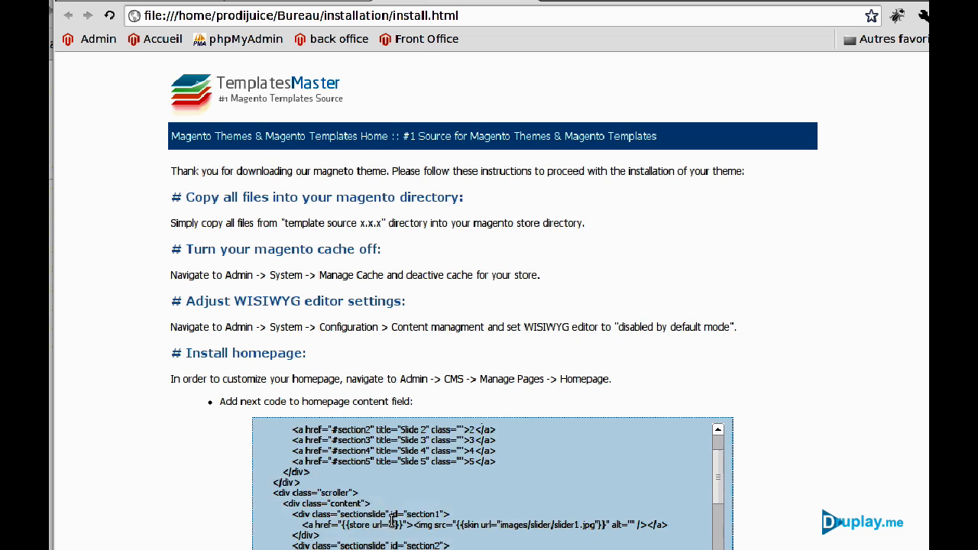
pyautogui.moveTo(382, 490); pyautogui.dragTo(286, 268)
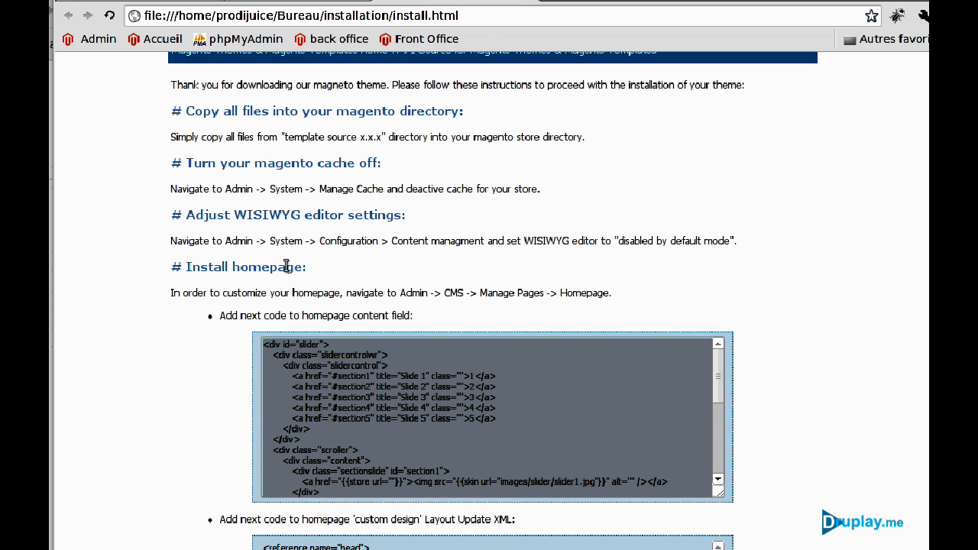
pyautogui.rightClick(370, 374)
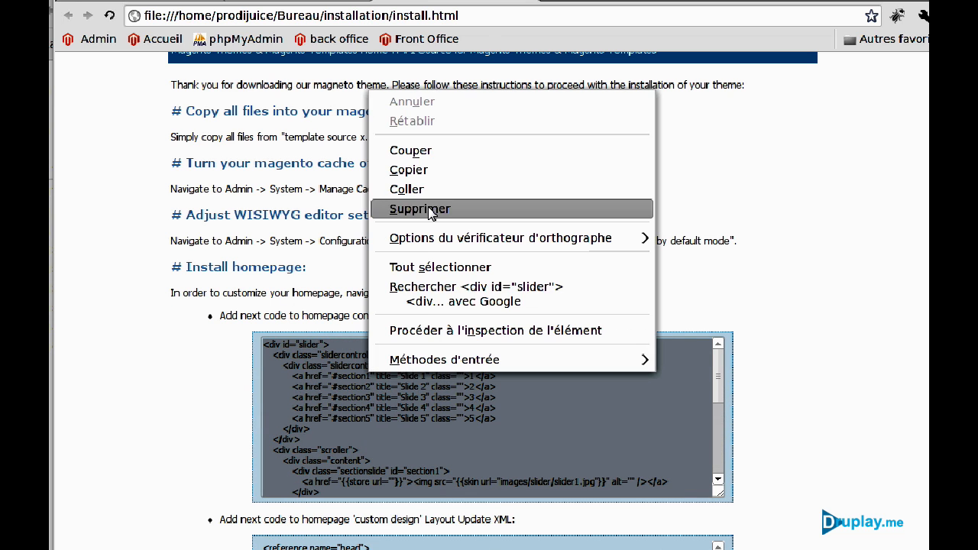
pyautogui.click(436, 173)
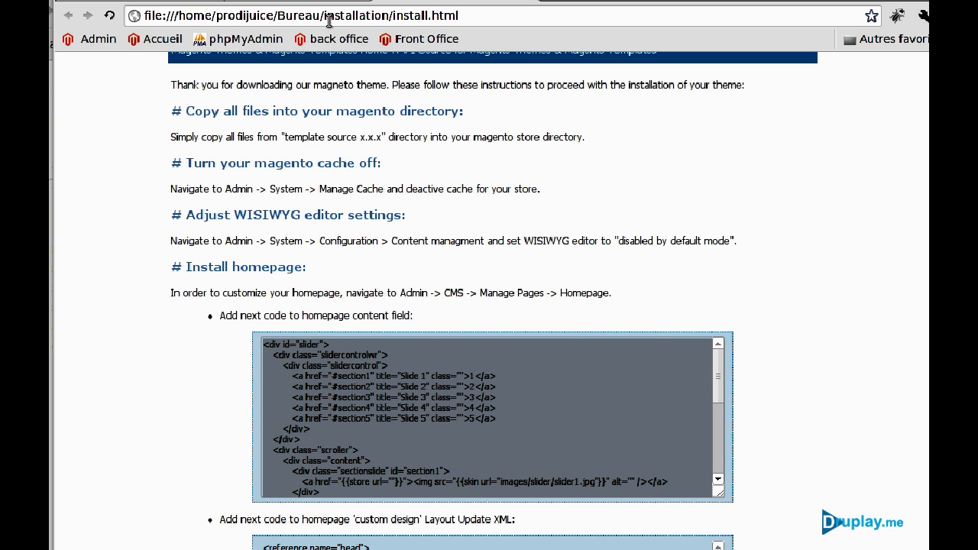
# Replace the Home page's content with the pasted slider code and view its Design settings.
pyautogui.click(298, 2)
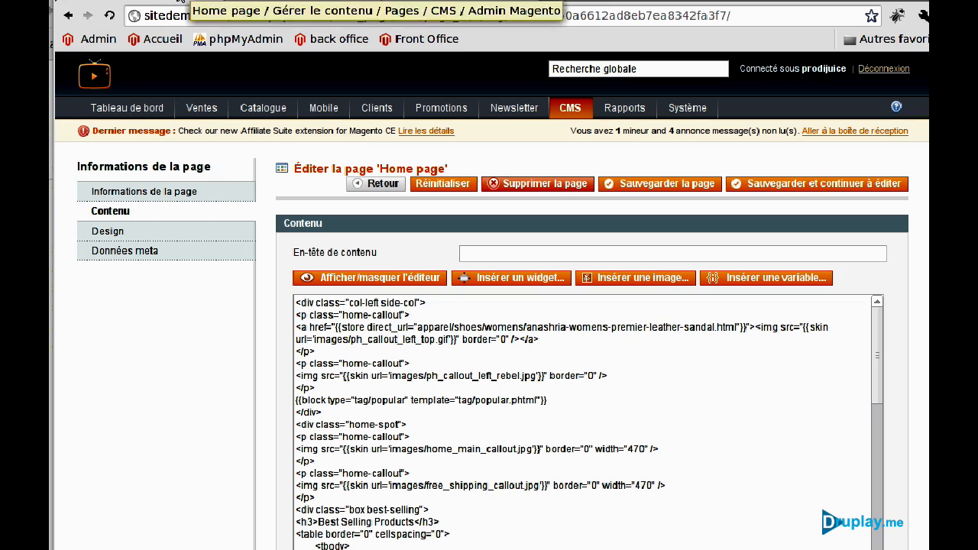
pyautogui.click(296, 303)
pyautogui.hotkey('ctrl', 'a')
pyautogui.scroll(-10, 296, 302)
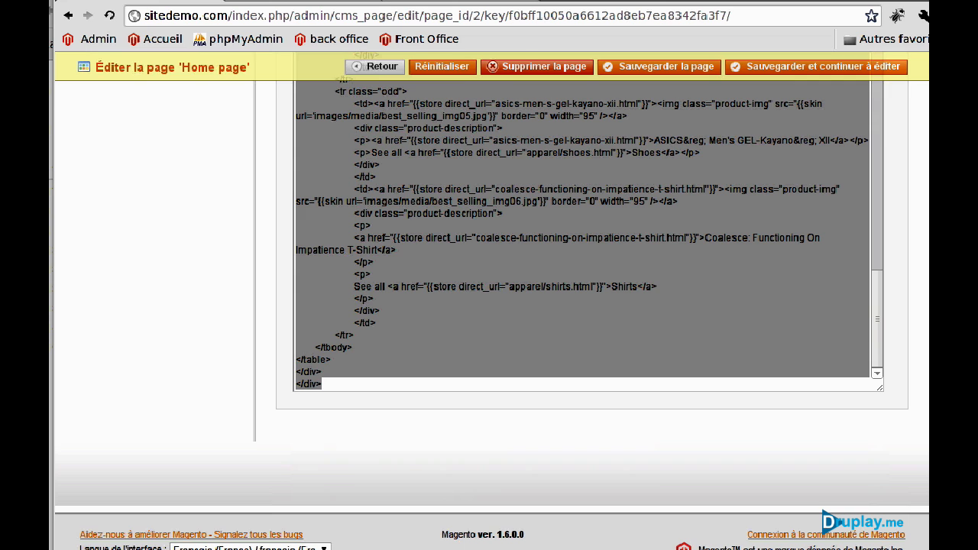
pyautogui.hotkey('ctrl', 'v')
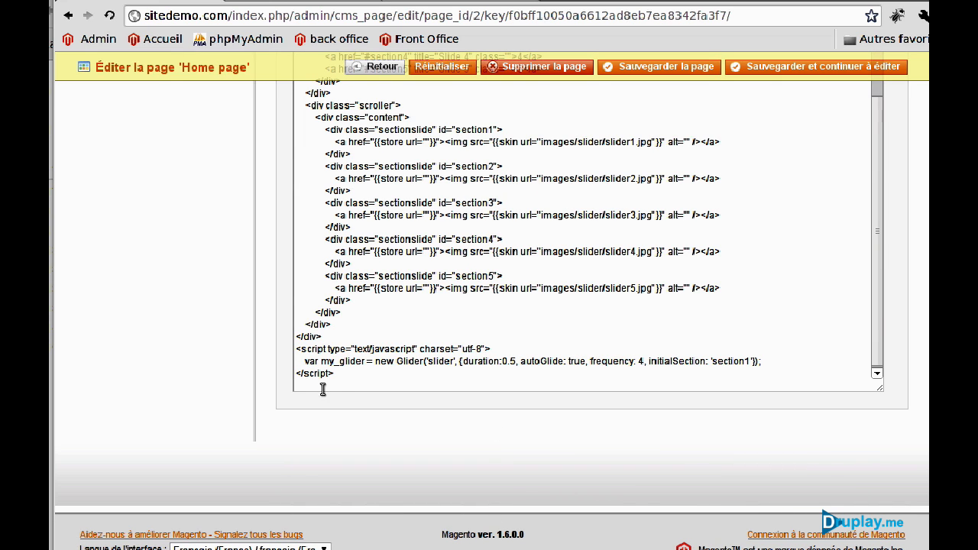
pyautogui.scroll(10, 334, 389)
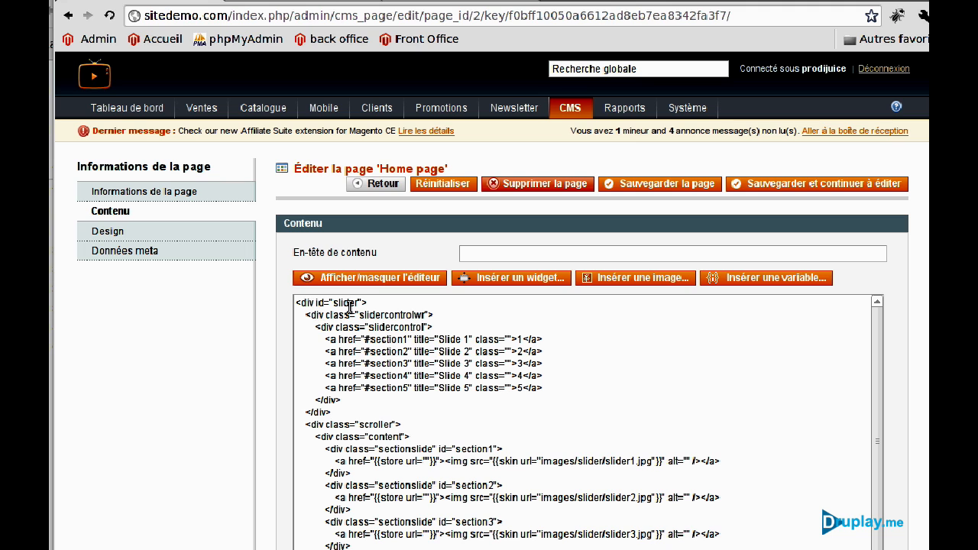
pyautogui.click(225, 239)
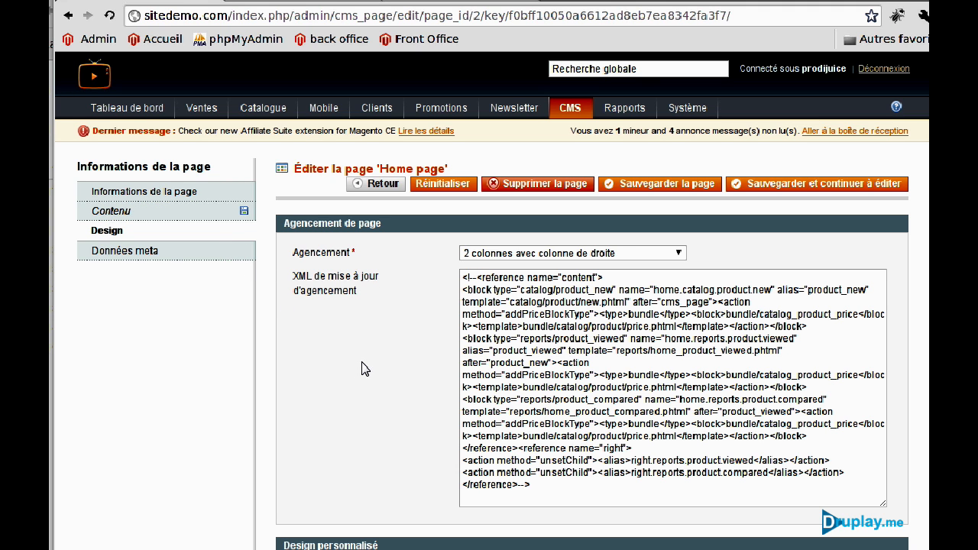
pyautogui.click(437, 2)
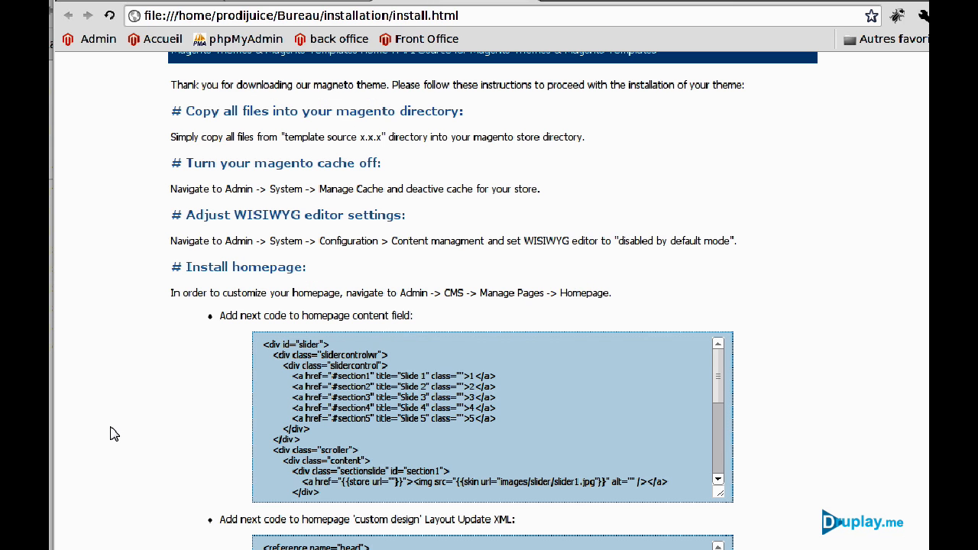
# Copy the Layout Update XML from the install.html guide.
pyautogui.scroll(-3, 115, 451)
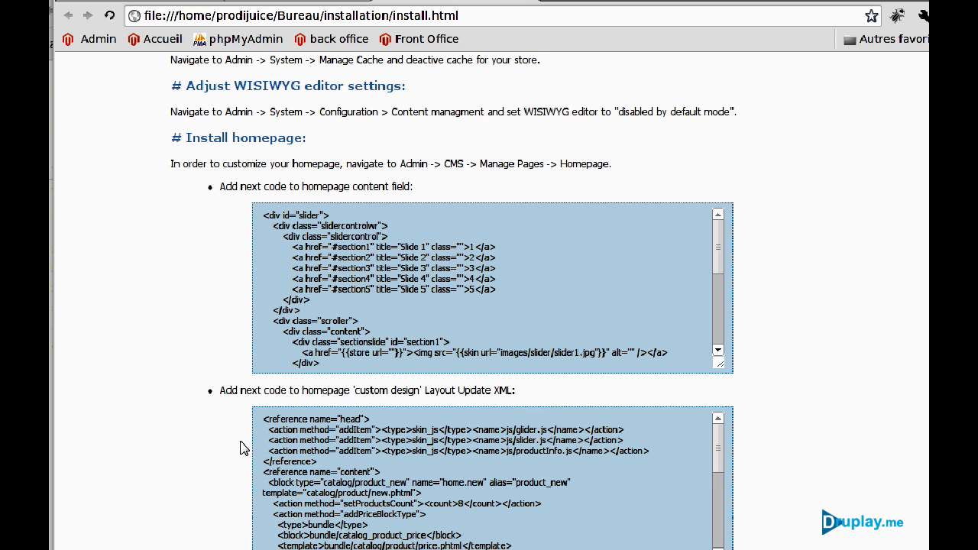
pyautogui.moveTo(262, 426); pyautogui.dragTo(361, 365)
pyautogui.rightClick(360, 365)
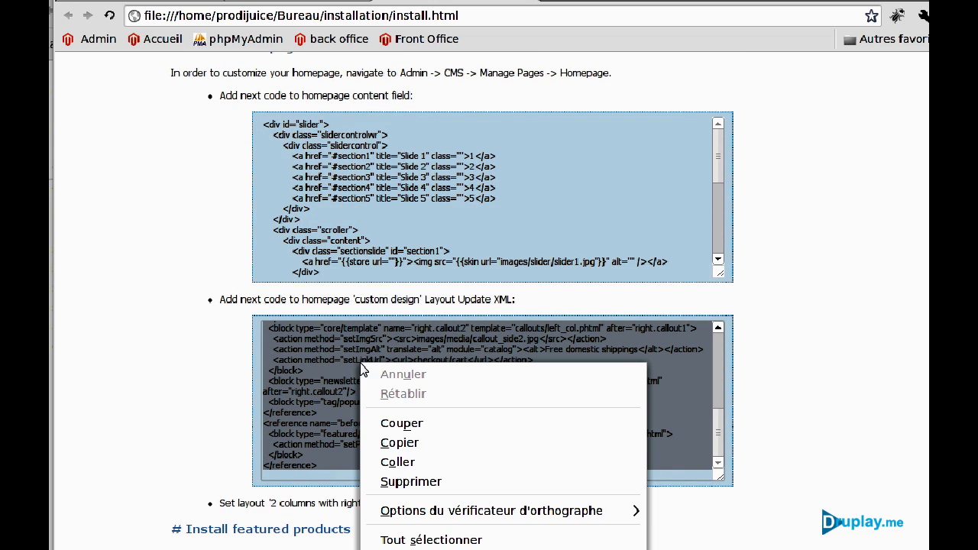
pyautogui.click(397, 444)
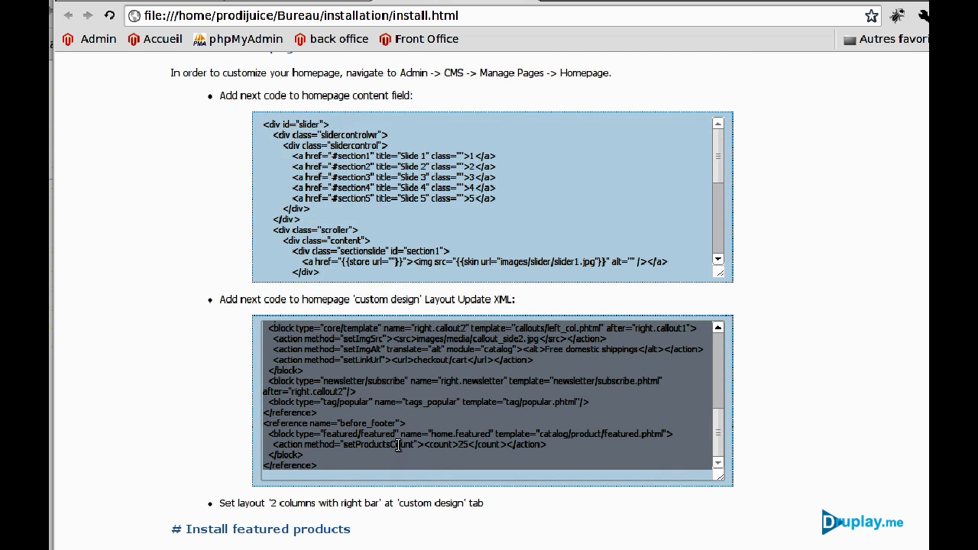
# Replace the Home page's layout update XML with the copied XML and save the page.
pyautogui.click(138, 3)
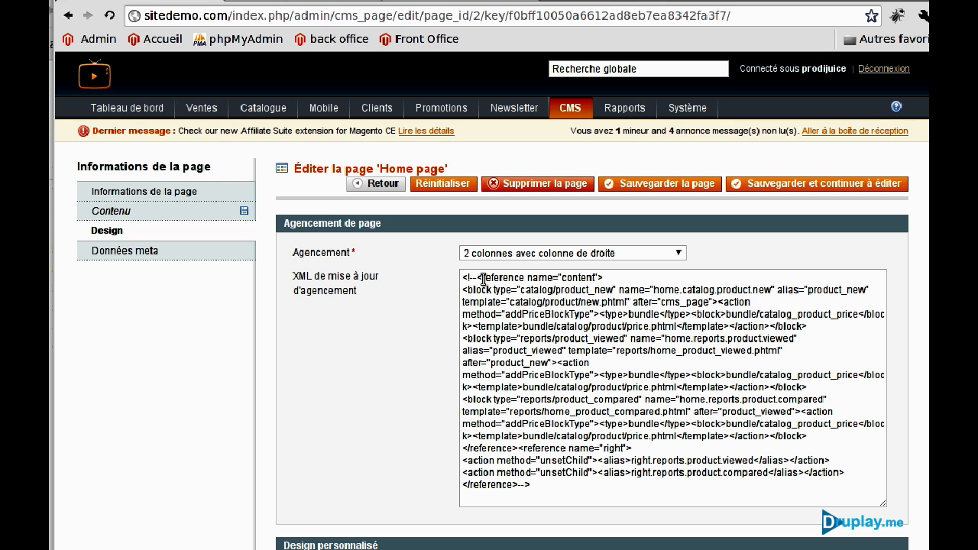
pyautogui.moveTo(461, 278); pyautogui.dragTo(535, 539)
pyautogui.hotkey('ctrl', 'v')
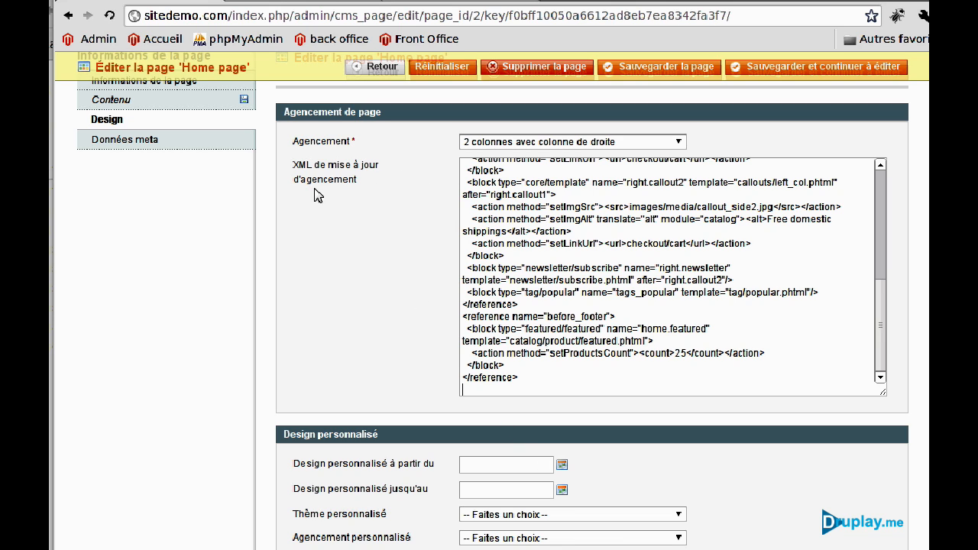
pyautogui.scroll(3, 311, 278)
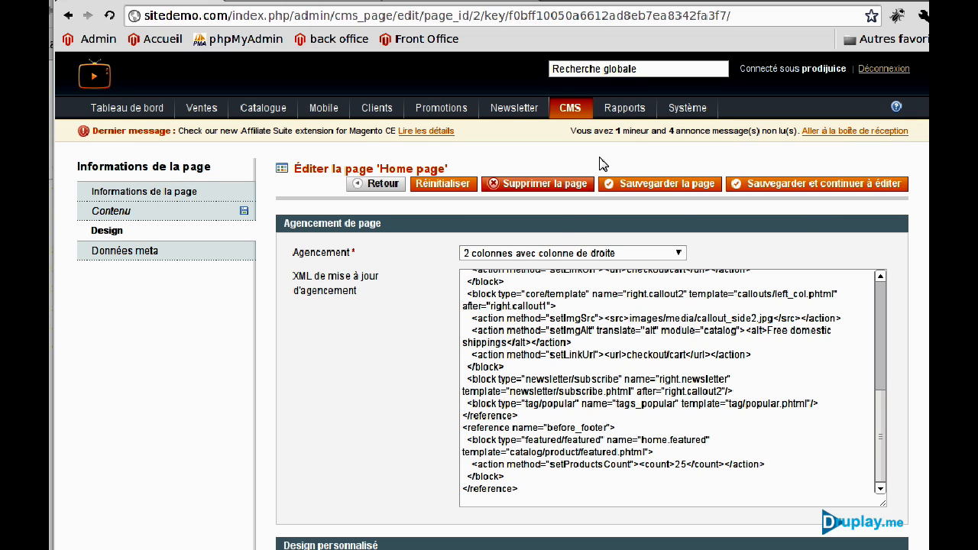
pyautogui.click(680, 188)
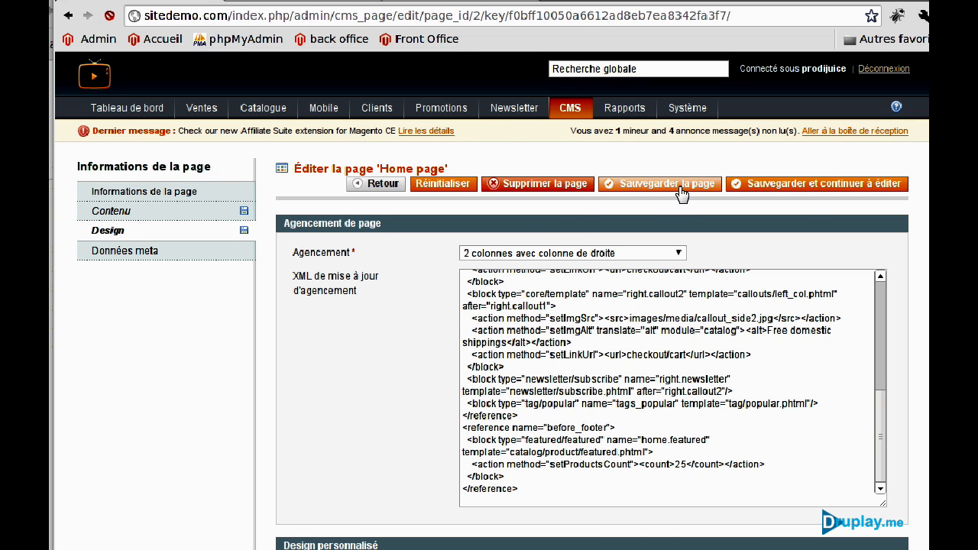
pyautogui.hotkey('ctrl', 'Tab')
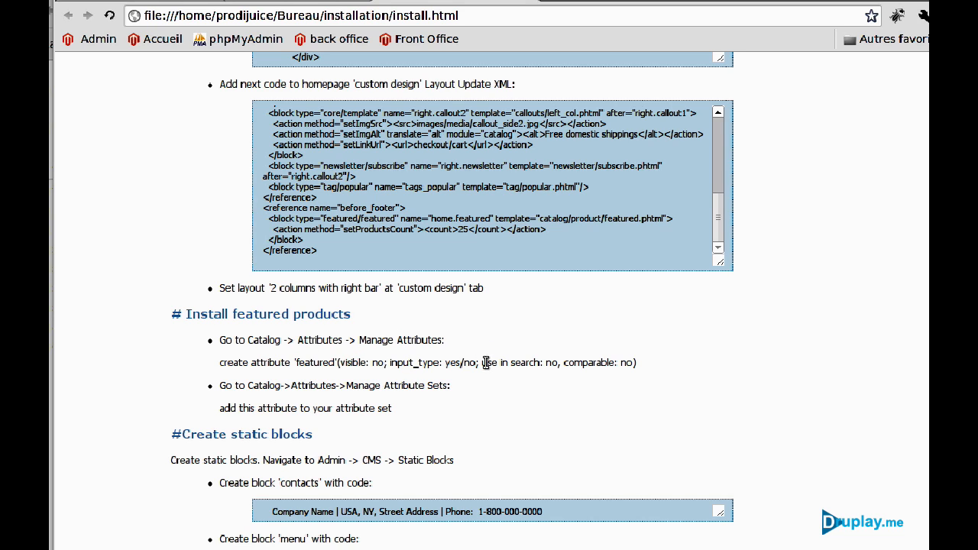
pyautogui.click(191, 3)
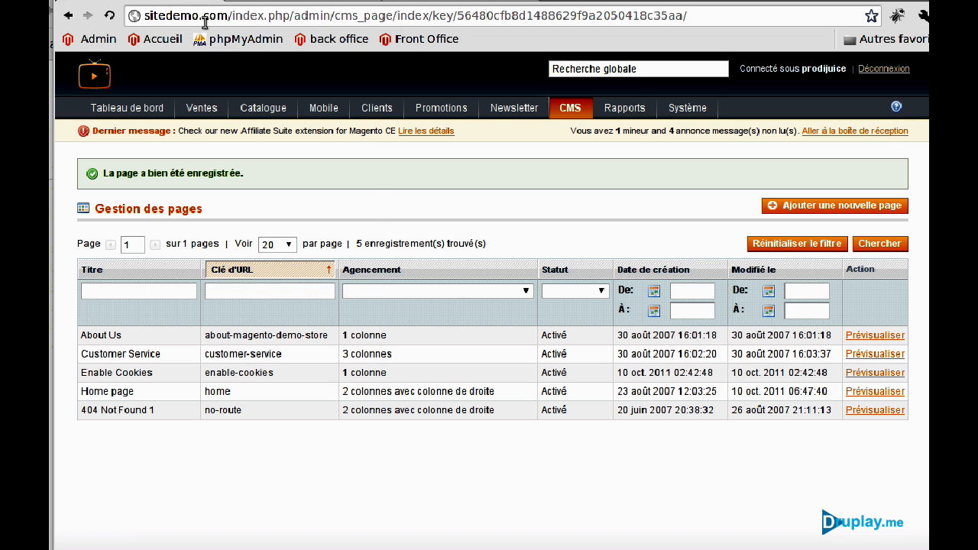
# Create a Oui/Non product attribute with code featured and label Featured, and save it.
pyautogui.moveTo(274, 111)
pyautogui.moveTo(265, 190)
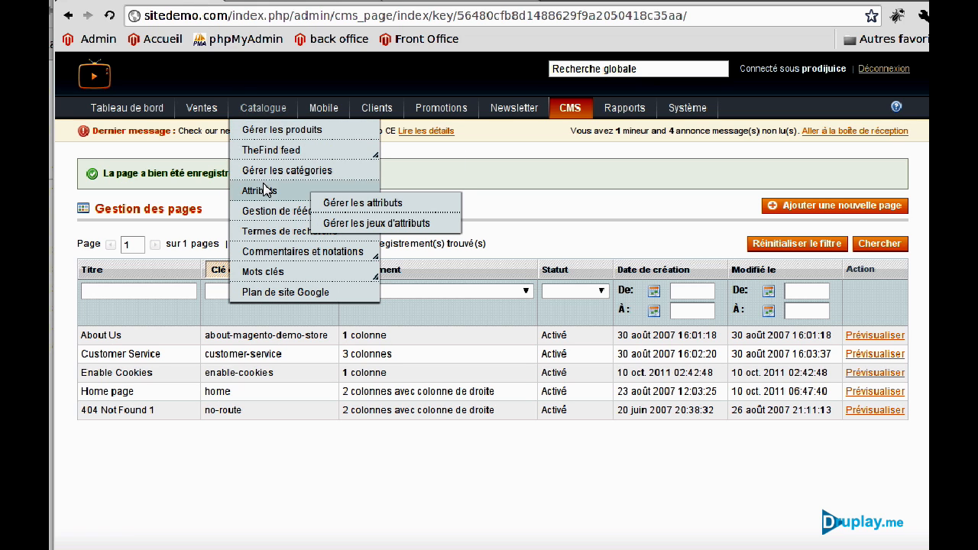
pyautogui.click(344, 203)
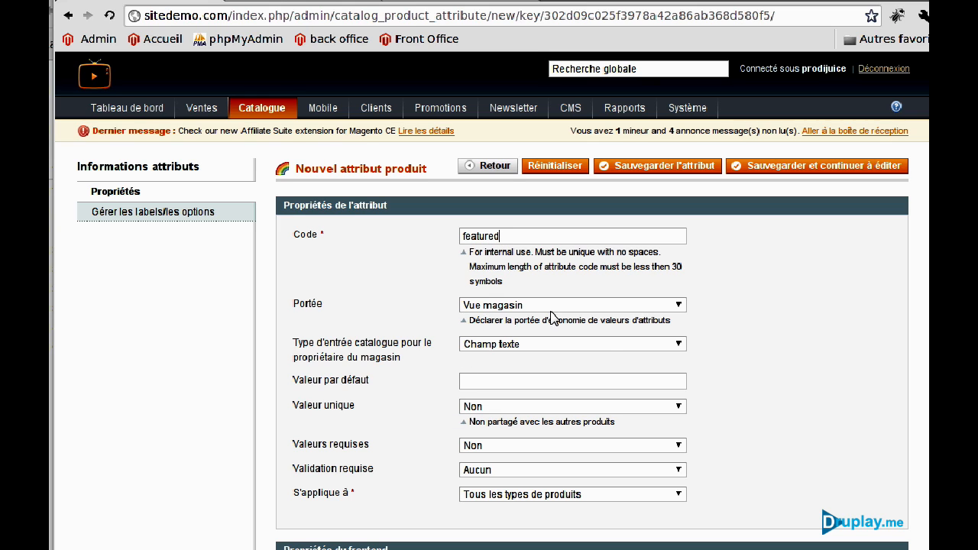
pyautogui.click(509, 344)
pyautogui.click(494, 396)
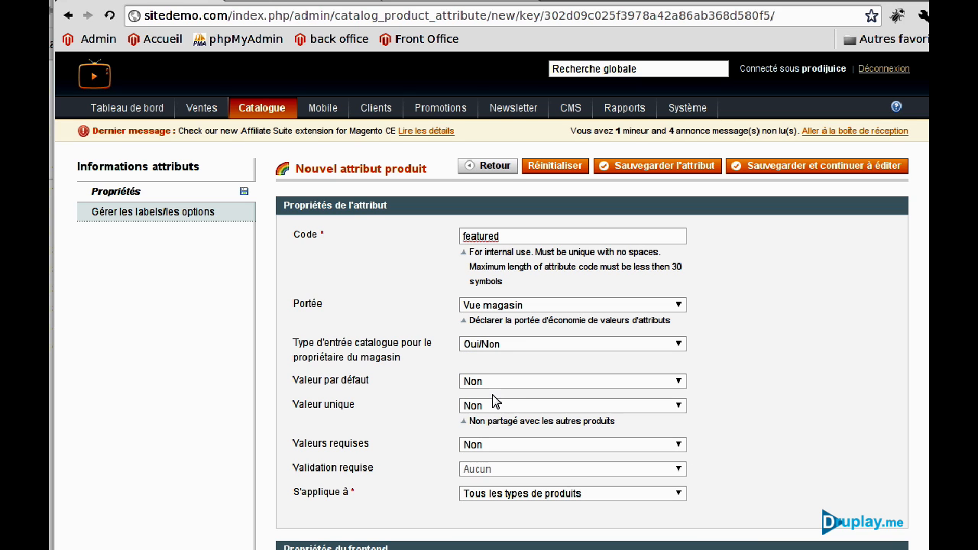
pyautogui.scroll(-3, 377, 447)
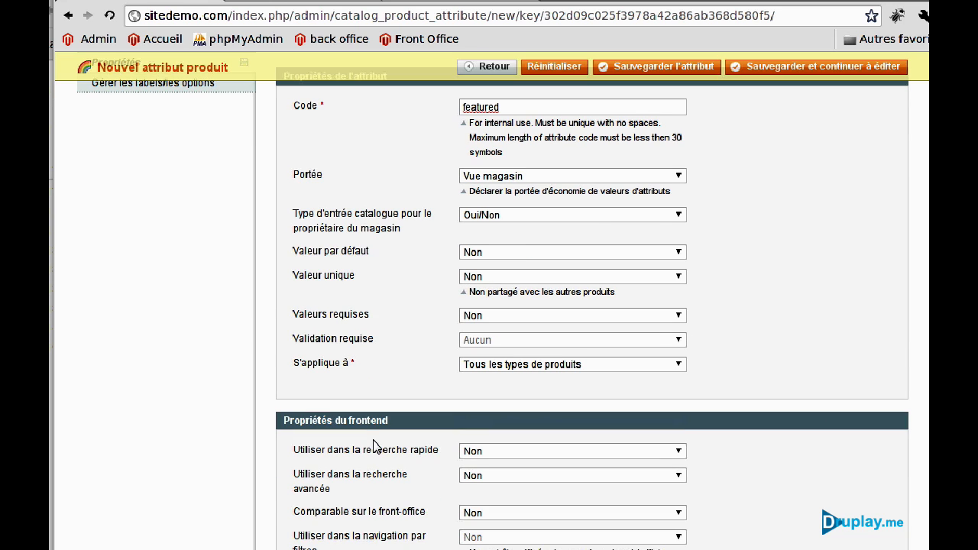
pyautogui.scroll(-6, 343, 467)
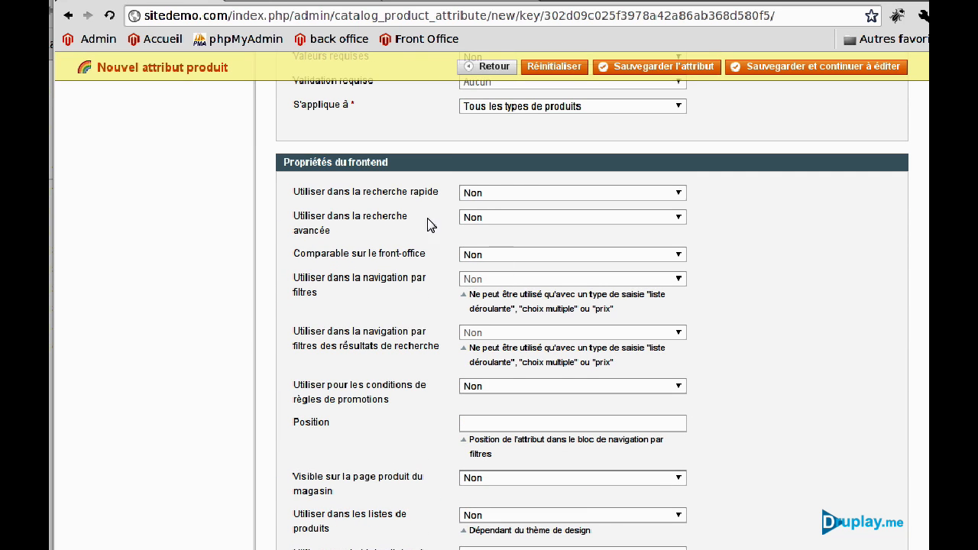
pyautogui.scroll(9, 411, 526)
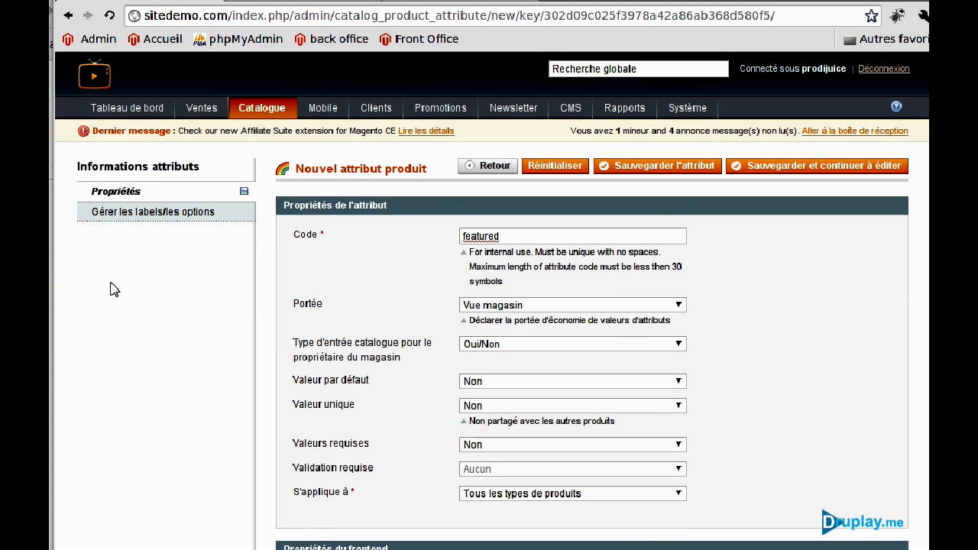
pyautogui.click(167, 219)
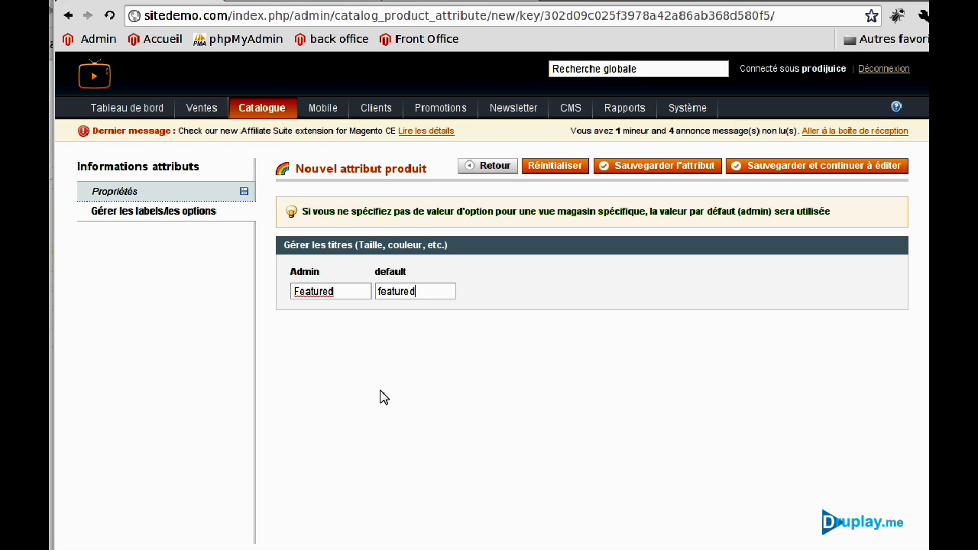
pyautogui.click(680, 171)
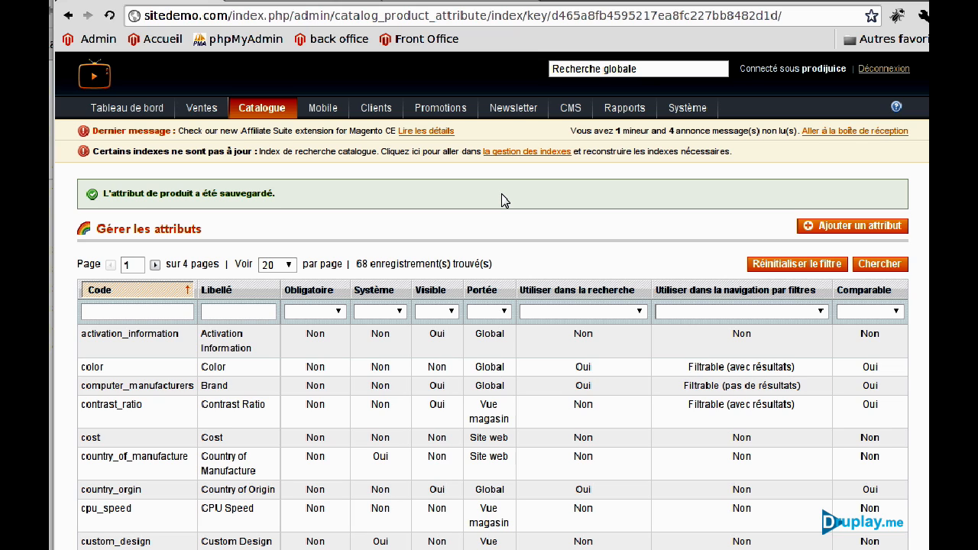
pyautogui.moveTo(281, 113)
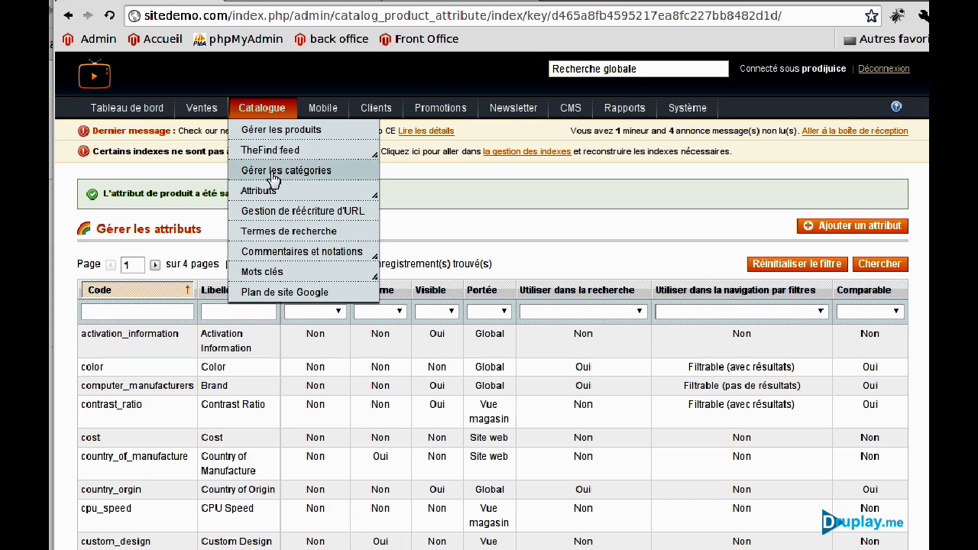
# Add the featured attribute to the Cameras attribute set's Descriptions group and save the set.
pyautogui.moveTo(274, 194)
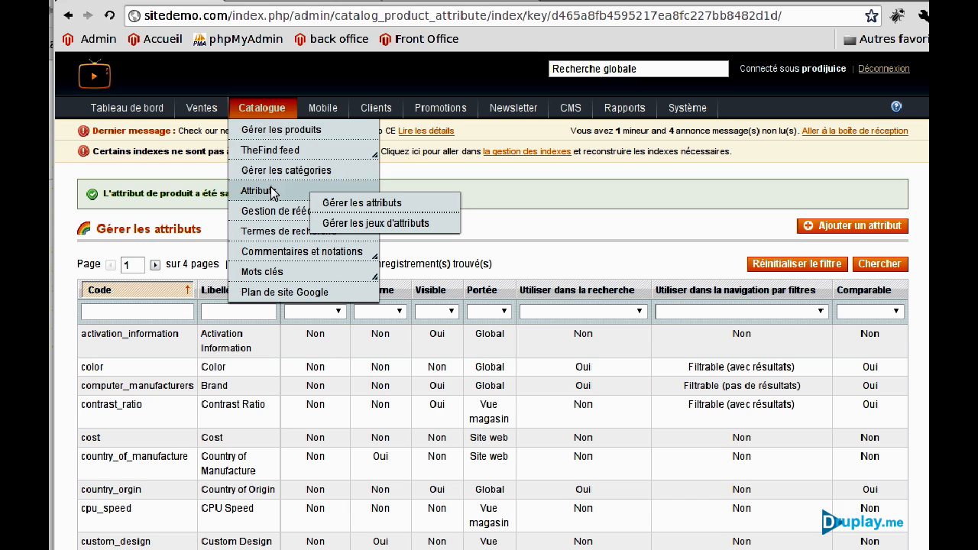
pyautogui.click(359, 227)
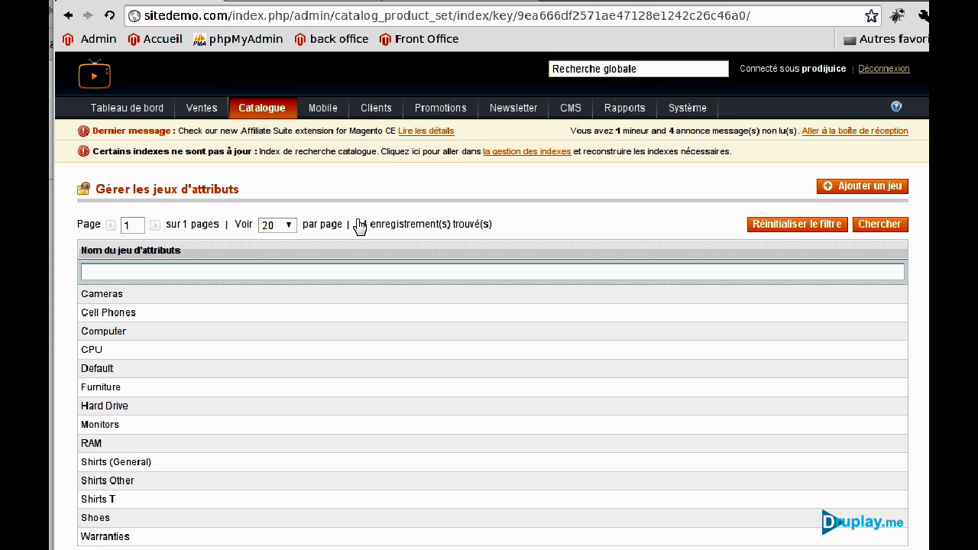
pyautogui.click(111, 300)
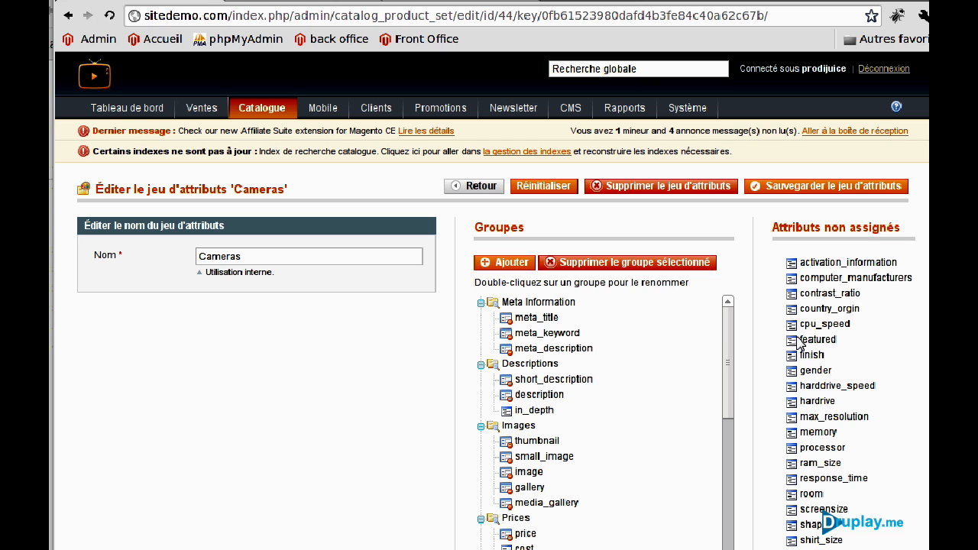
pyautogui.moveTo(800, 342); pyautogui.dragTo(520, 420)
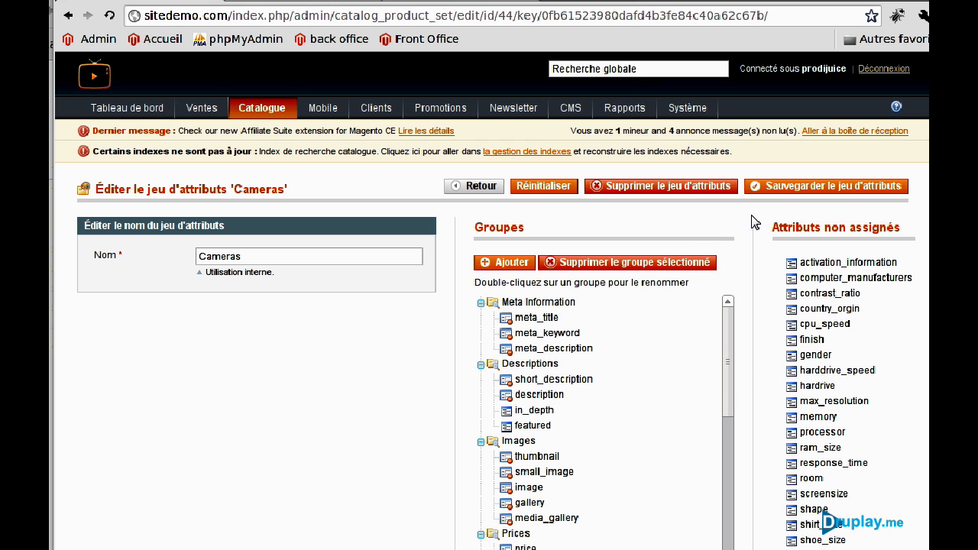
pyautogui.click(777, 192)
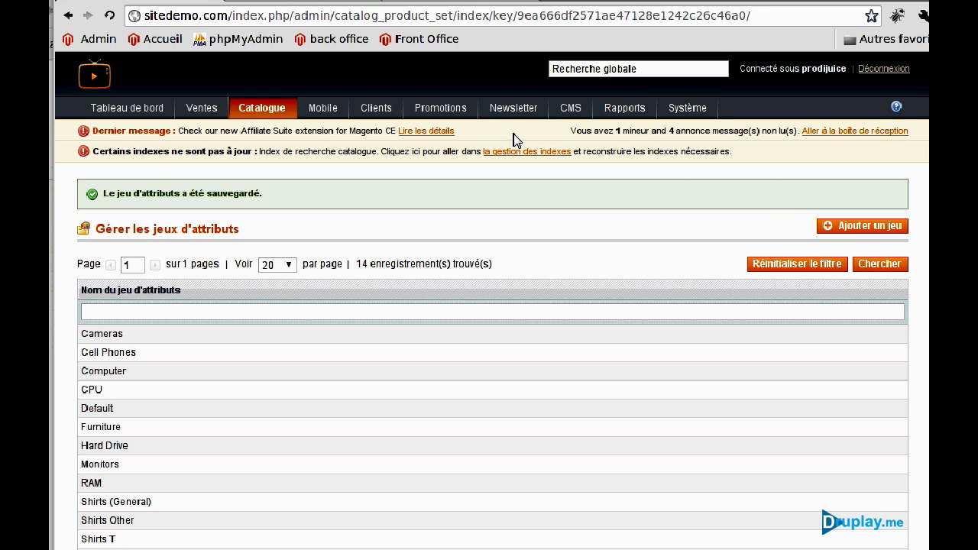
pyautogui.click(517, 153)
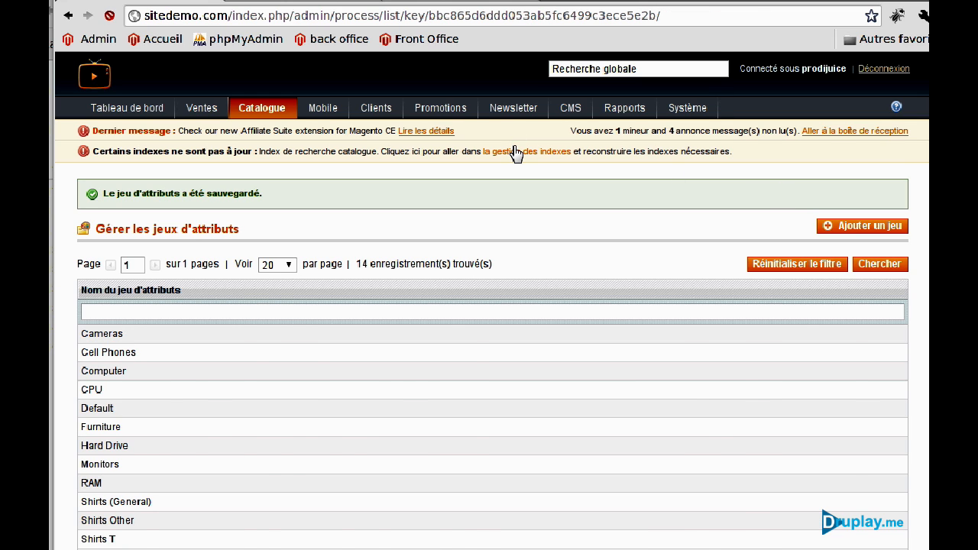
# Reindex all nine Magento indexes and go back to the install.html guide.
pyautogui.click(109, 227)
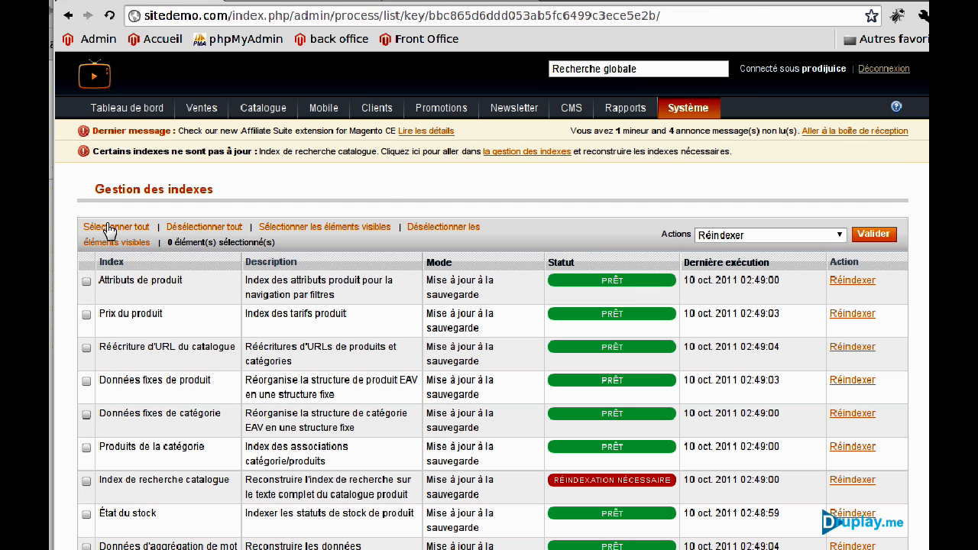
pyautogui.click(867, 233)
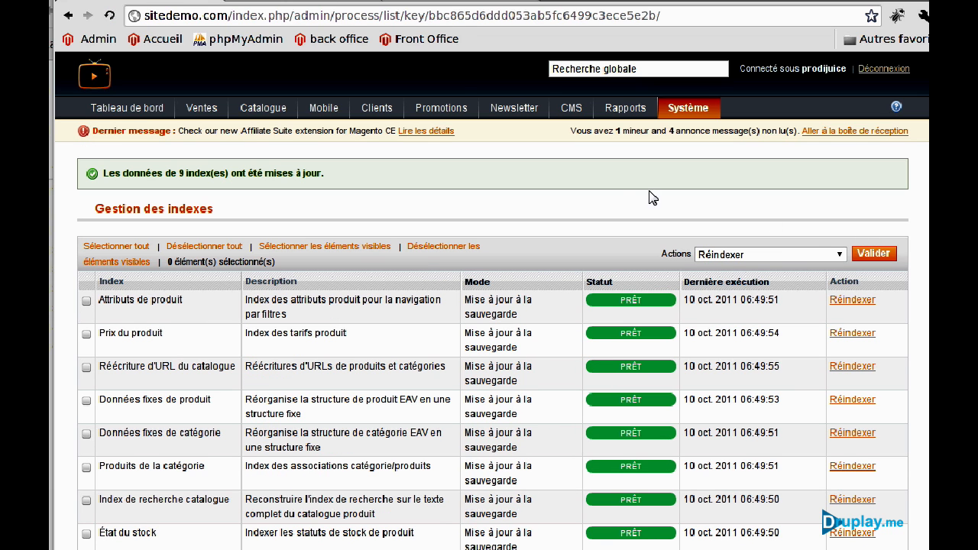
pyautogui.click(451, 2)
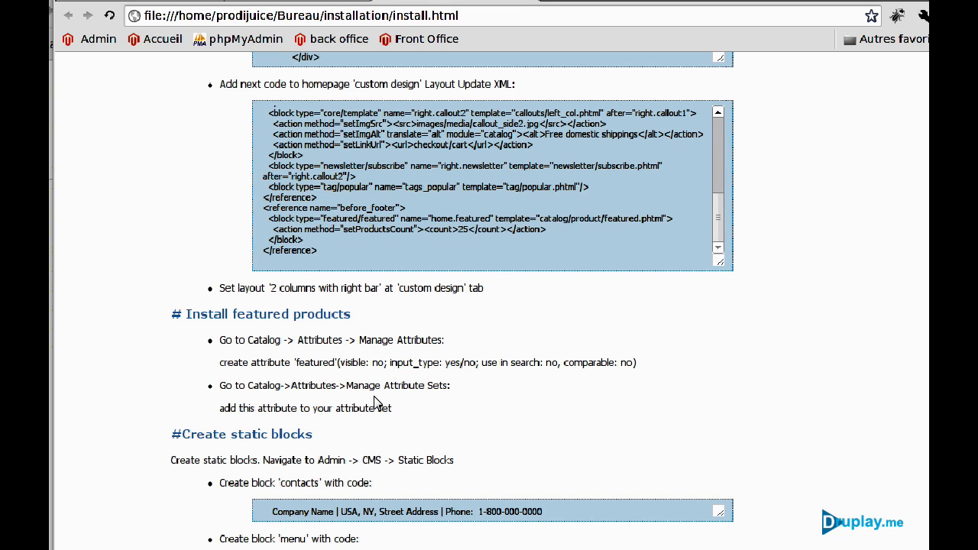
# Select the contacts line in install.html and open the admin's static blocks page.
pyautogui.scroll(-3, 308, 395)
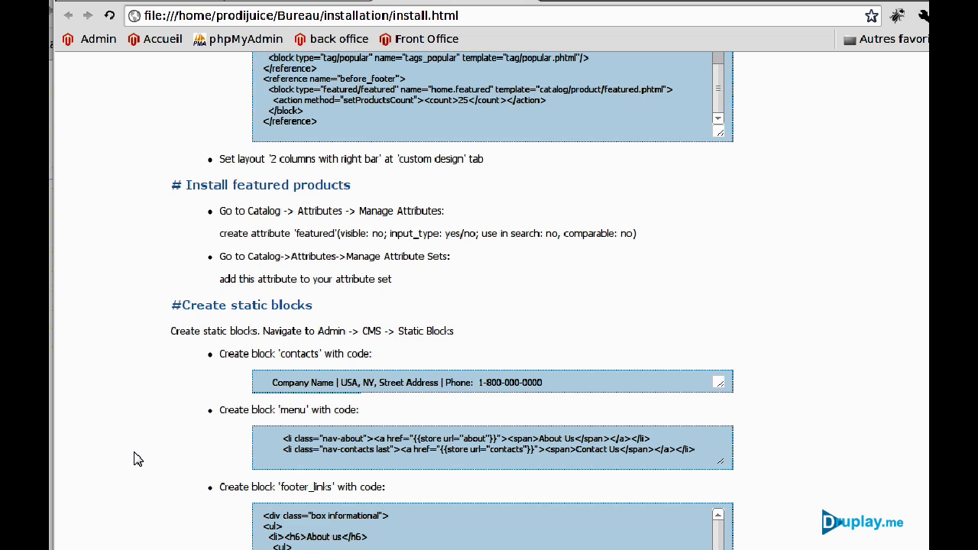
pyautogui.scroll(-3, 138, 459)
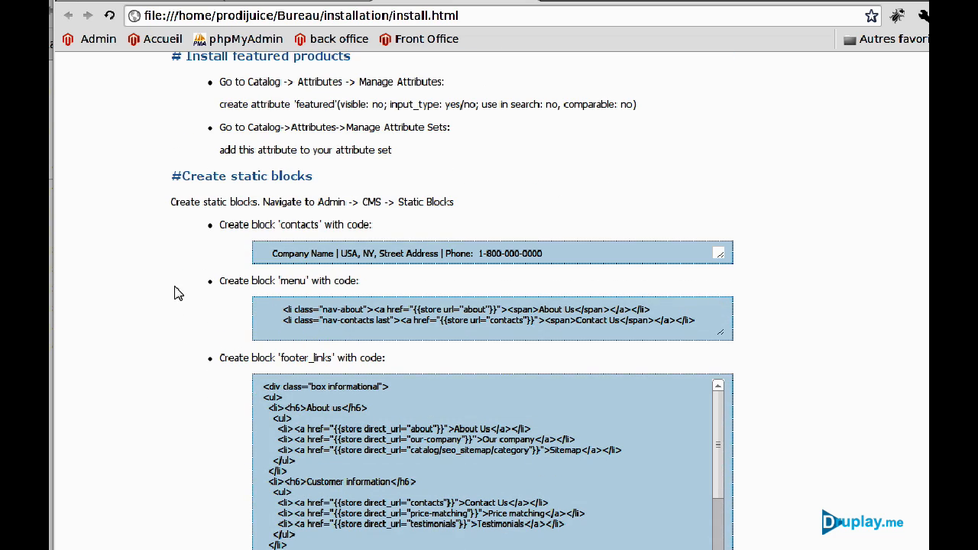
pyautogui.tripleClick(587, 253)
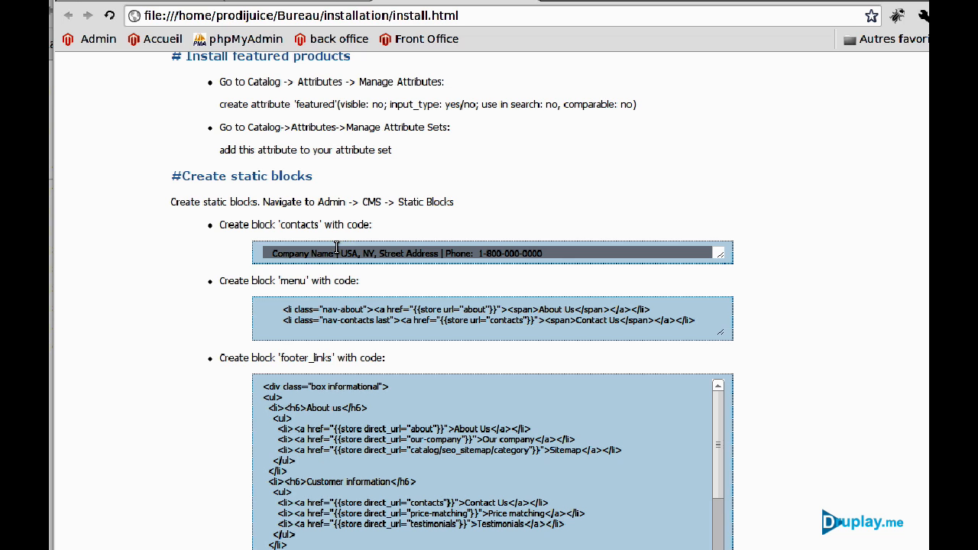
pyautogui.click(159, 2)
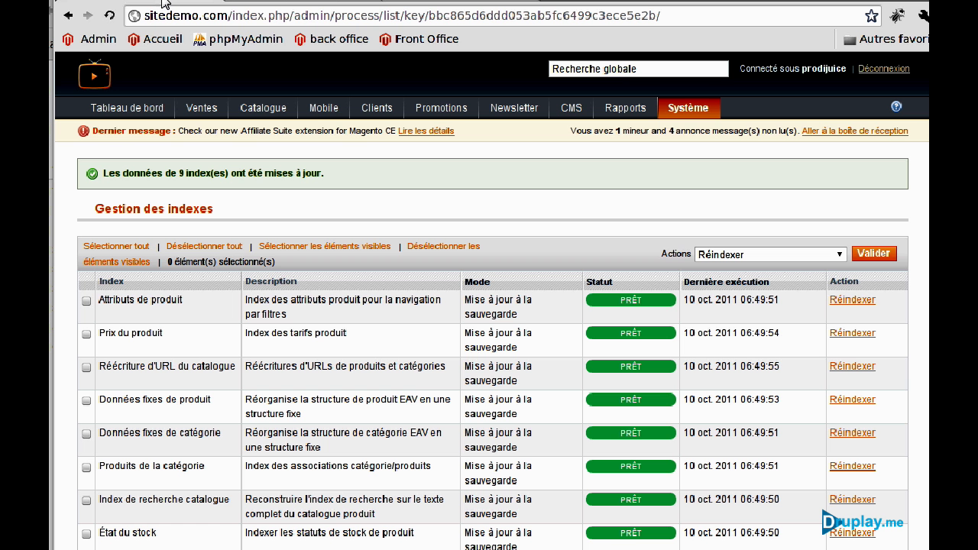
pyautogui.moveTo(578, 113)
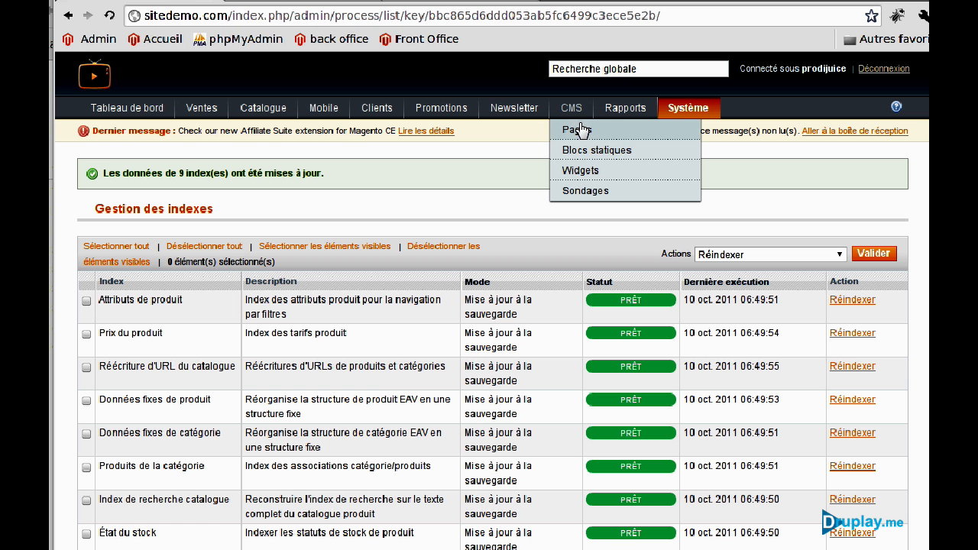
pyautogui.click(583, 148)
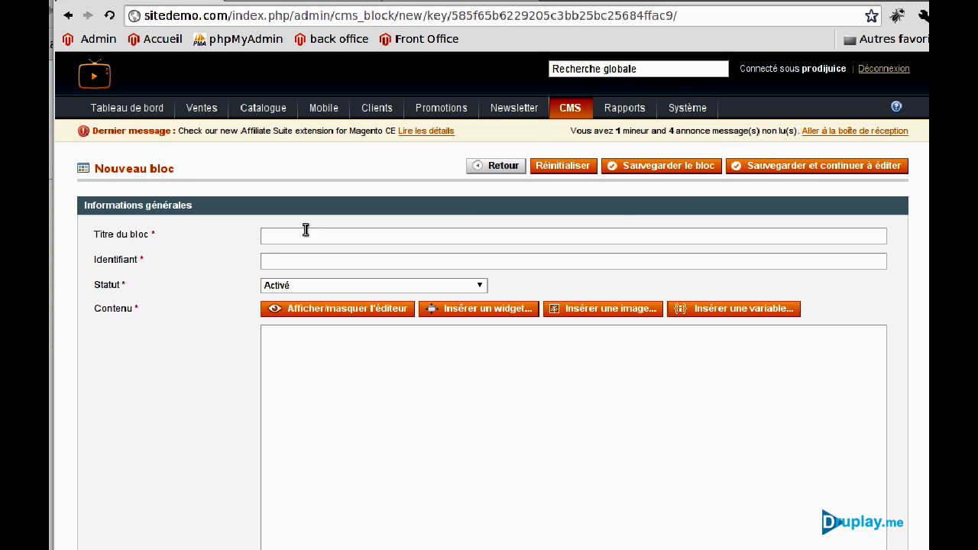
# Start a new block titled Contacts (identifier contacts) and clear the wrongly pasted XML from its content.
pyautogui.click(306, 236)
pyautogui.click(308, 391)
pyautogui.hotkey('ctrl', 'v')
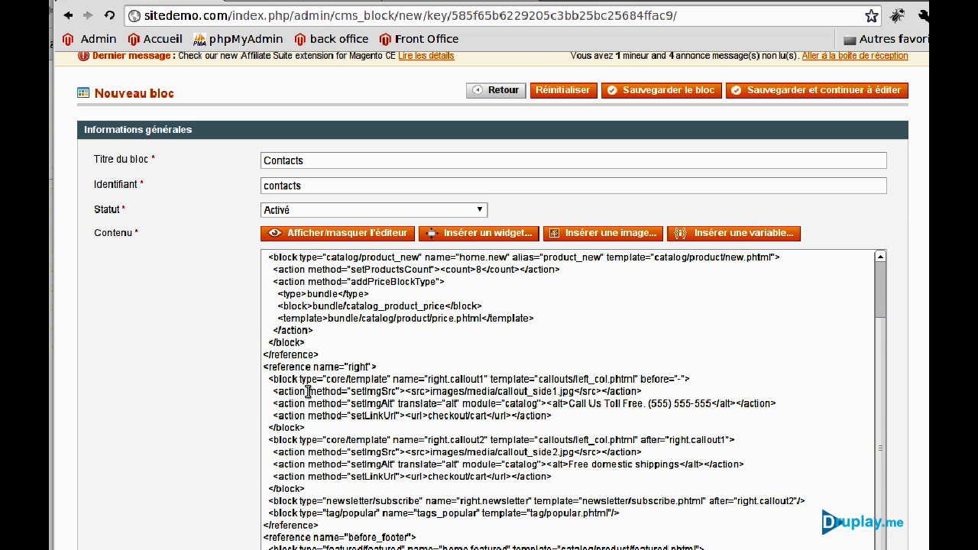
pyautogui.hotkey('ctrl', 'a')
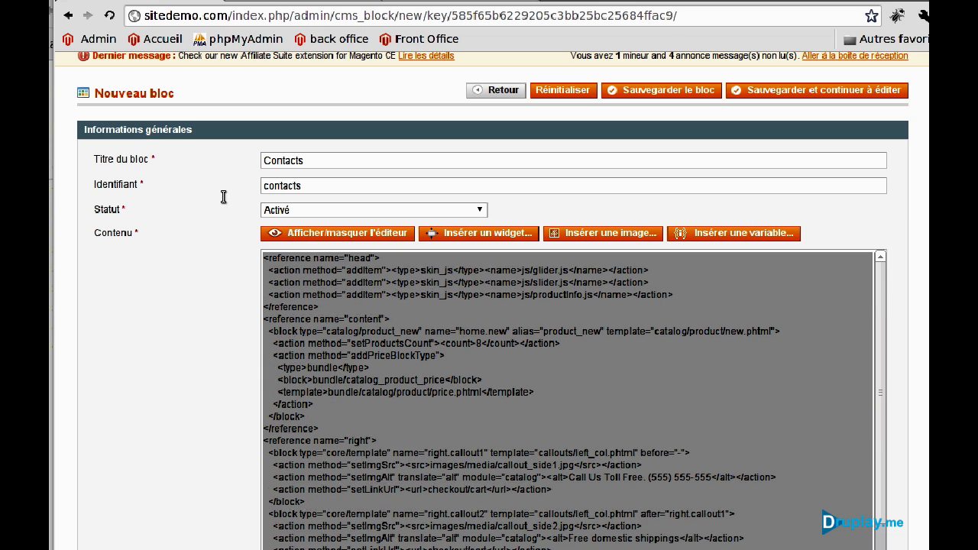
pyautogui.press('BackSpace')
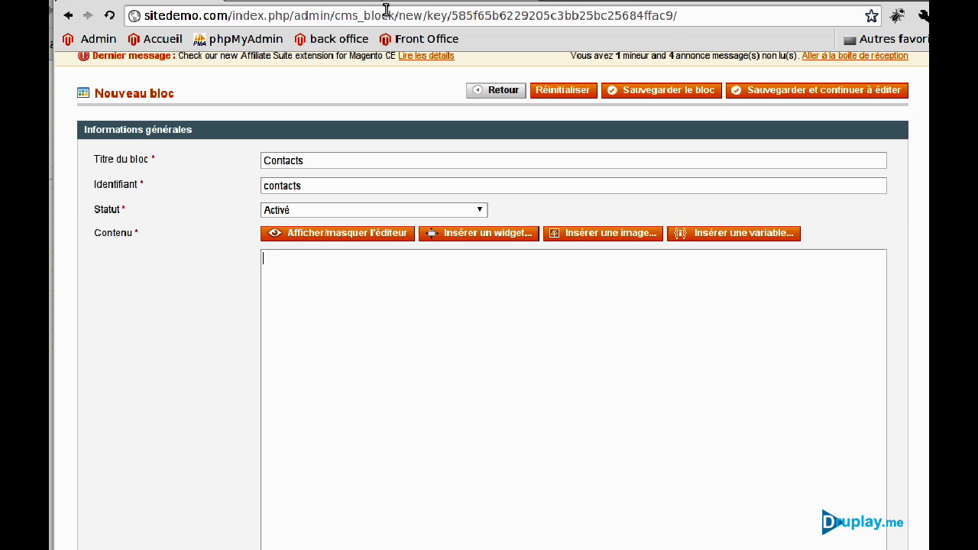
# Copy the company contacts address line from install.html.
pyautogui.click(415, 4)
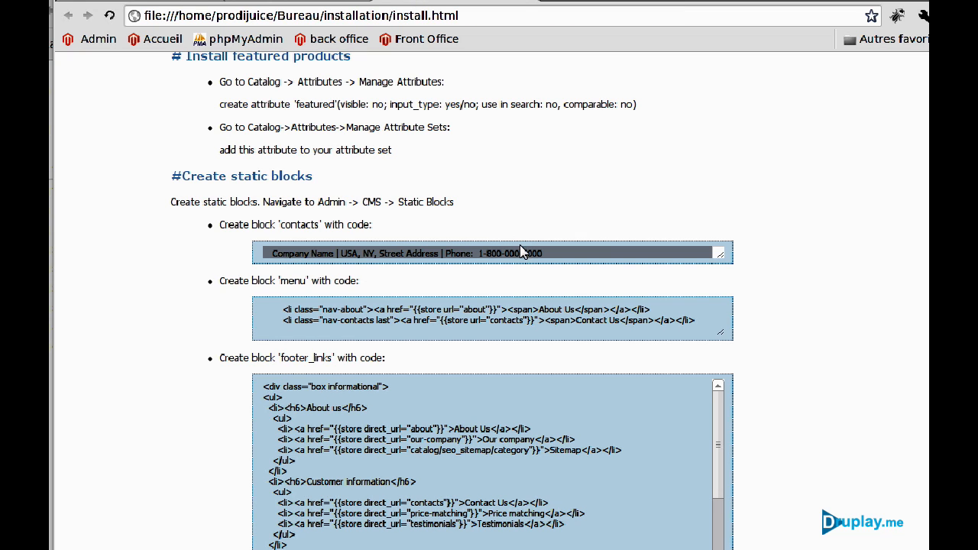
pyautogui.moveTo(526, 253); pyautogui.dragTo(401, 229)
pyautogui.hotkey('ctrl', 'c')
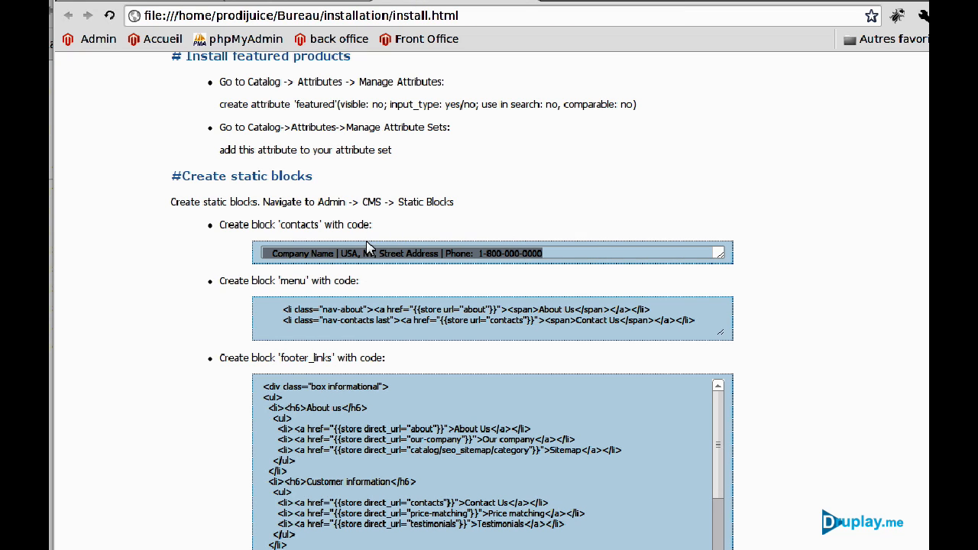
pyautogui.rightClick(370, 251)
pyautogui.click(424, 330)
# Paste the address line as the block content, trim its leading space, and save the block.
pyautogui.click(187, 3)
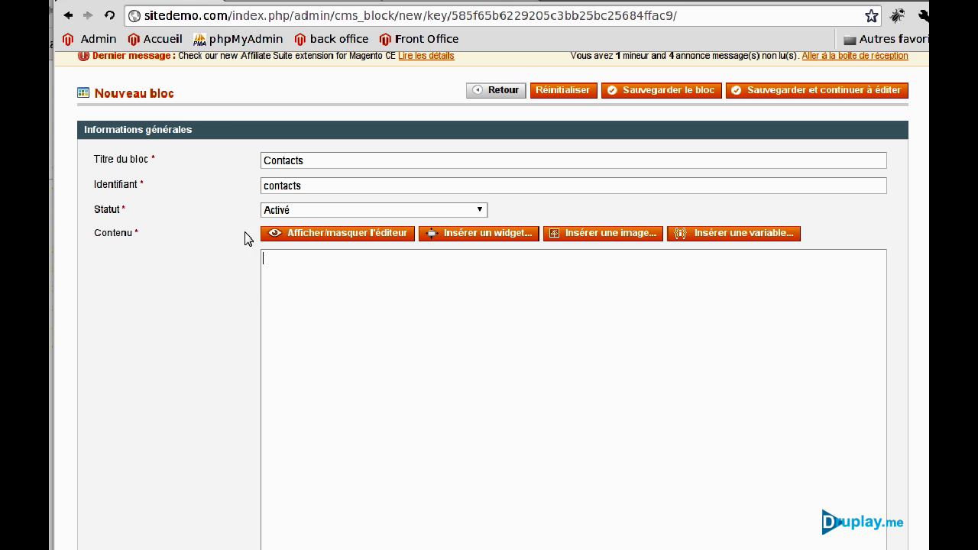
pyautogui.click(309, 338)
pyautogui.hotkey('ctrl', 'v')
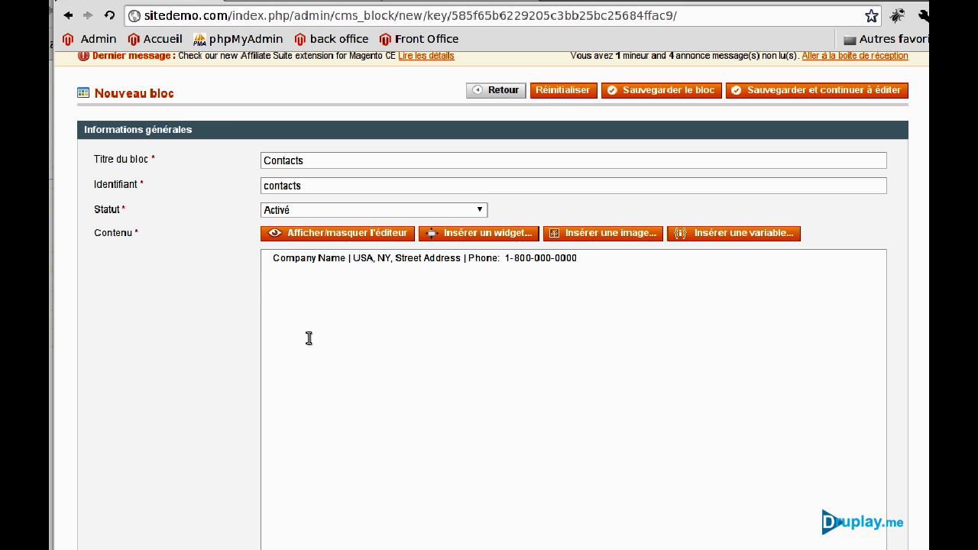
pyautogui.click(272, 260)
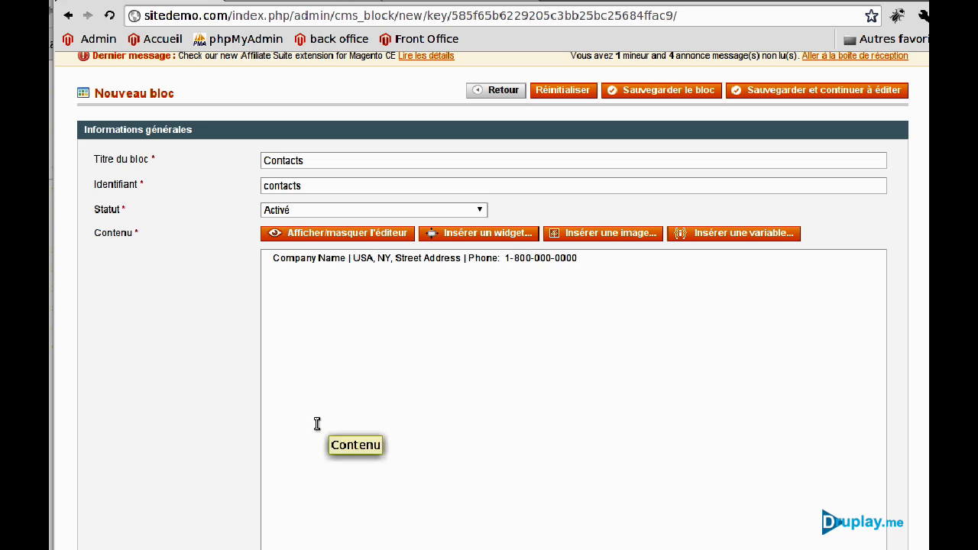
pyautogui.press('Delete')
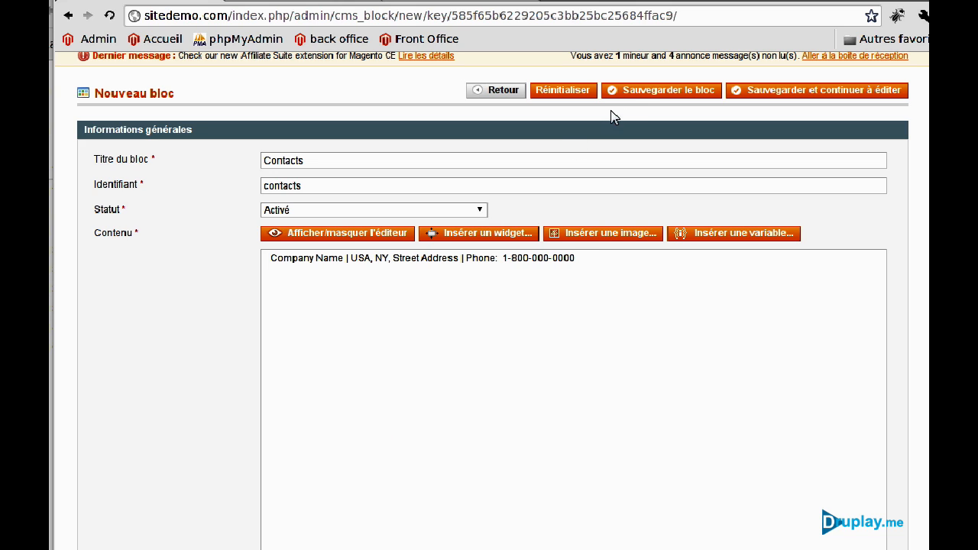
pyautogui.click(640, 93)
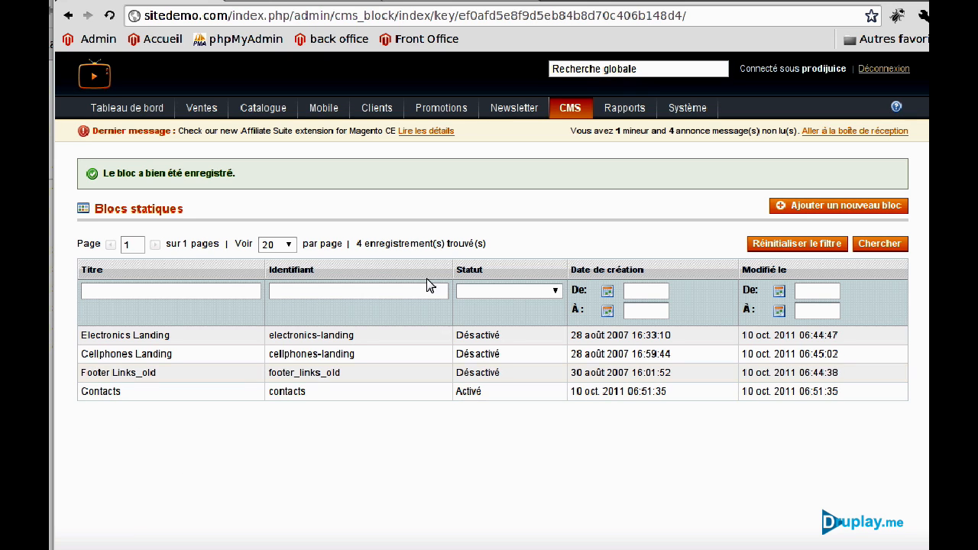
pyautogui.click(410, 2)
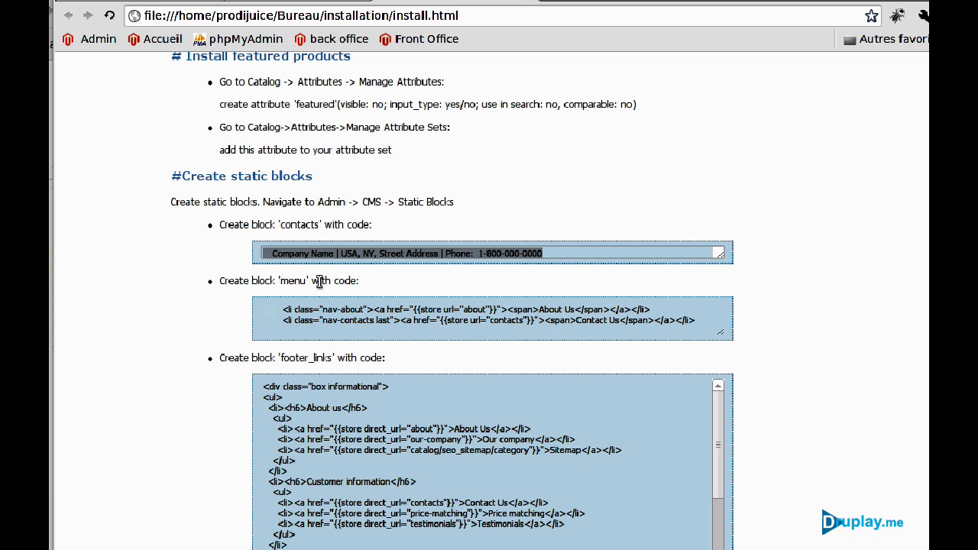
# Copy the two-line menu code from install.html.
pyautogui.moveTo(280, 309); pyautogui.dragTo(498, 327)
pyautogui.hotkey('ctrl', 'c')
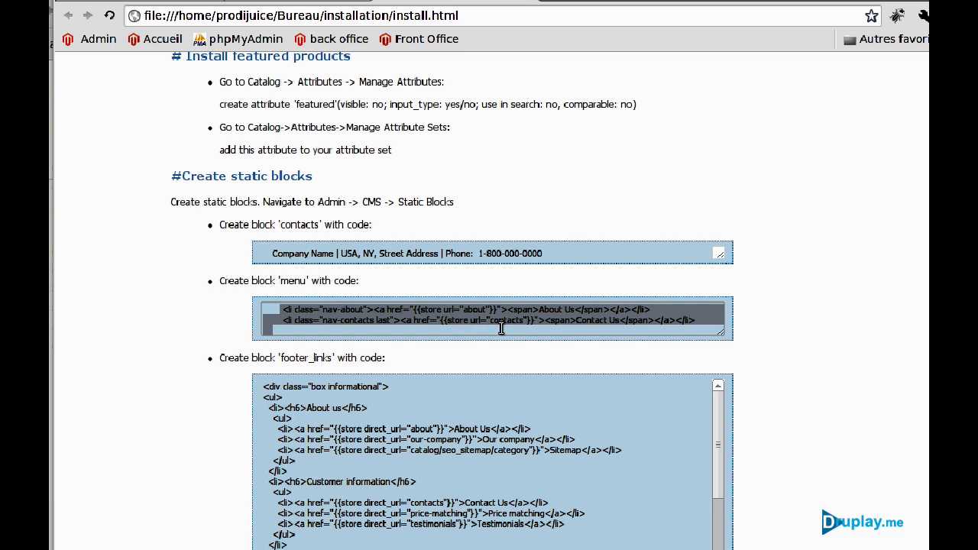
pyautogui.rightClick(675, 319)
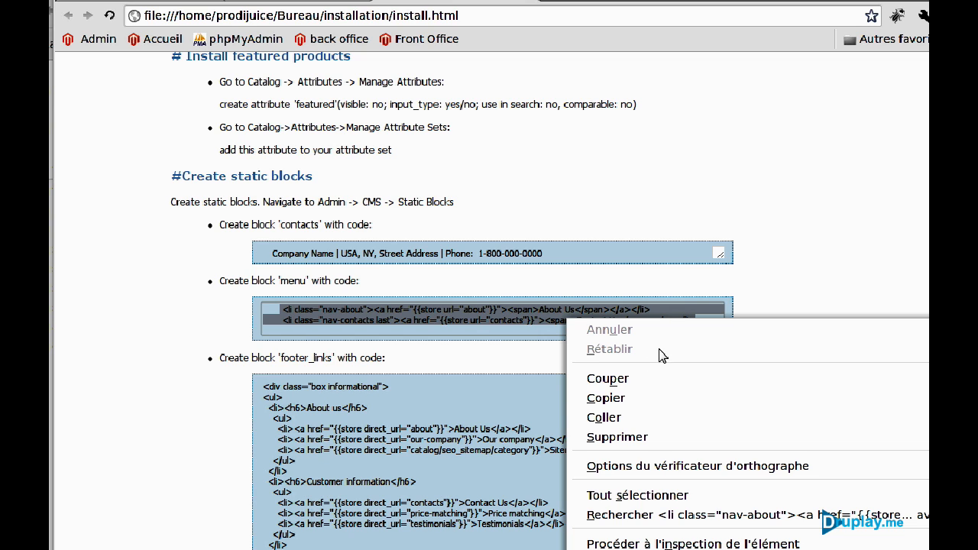
pyautogui.click(634, 399)
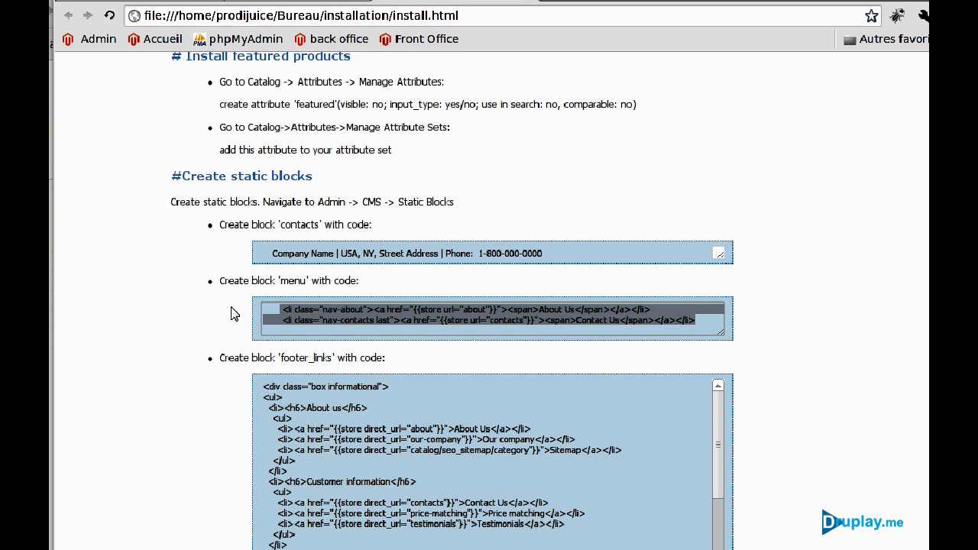
pyautogui.click(162, 2)
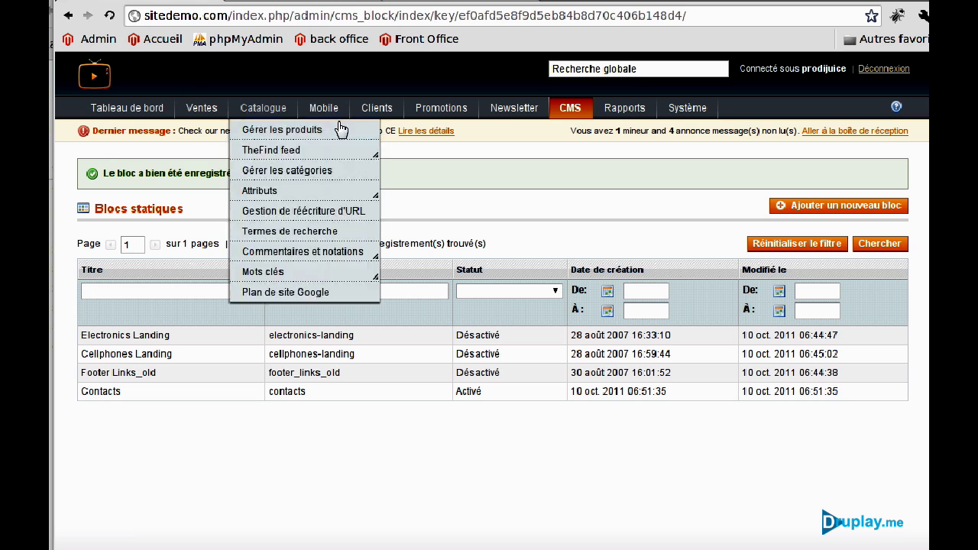
# Create a block titled Menu (identifier menu) containing the pasted About Us and Contact Us items.
pyautogui.click(809, 207)
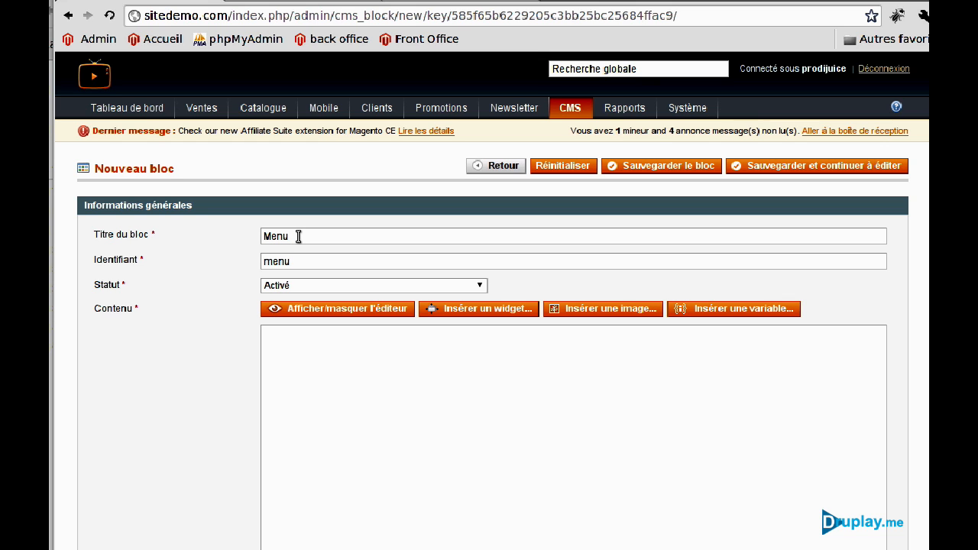
pyautogui.click(336, 349)
pyautogui.hotkey('ctrl', 'v')
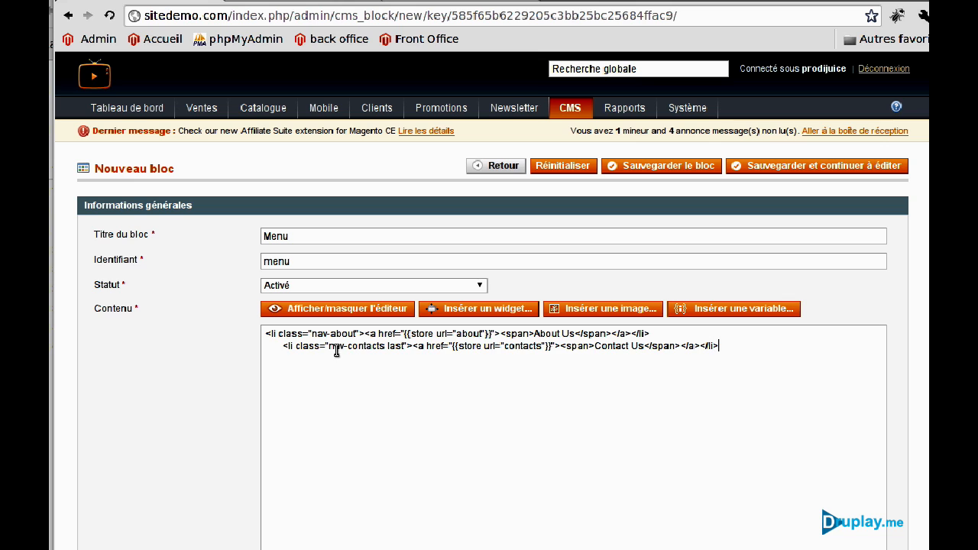
pyautogui.click(565, 358)
pyautogui.moveTo(506, 346); pyautogui.dragTo(534, 345)
pyautogui.click(534, 345)
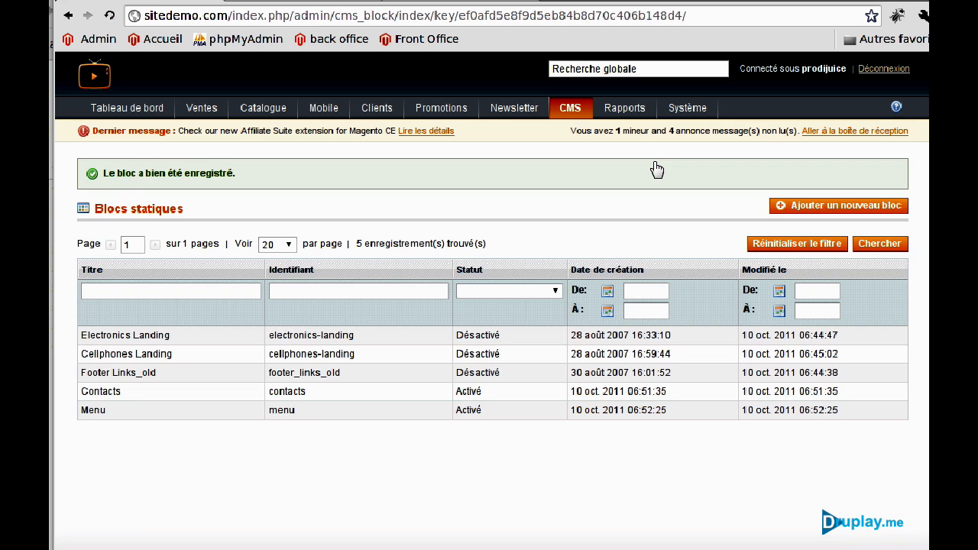
pyautogui.click(454, 3)
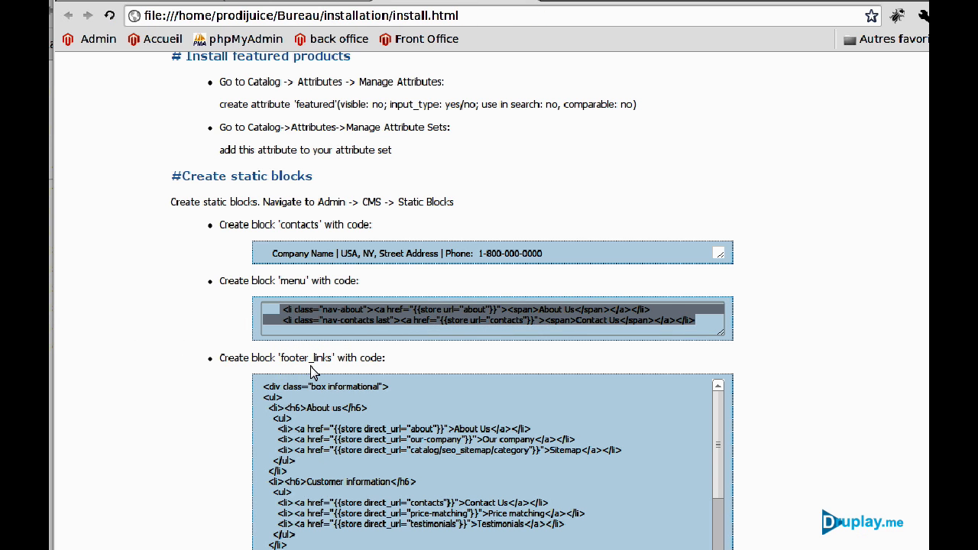
# Copy the full footer_links code from install.html.
pyautogui.moveTo(264, 386); pyautogui.dragTo(382, 549)
pyautogui.hotkey('ctrl', 'c')
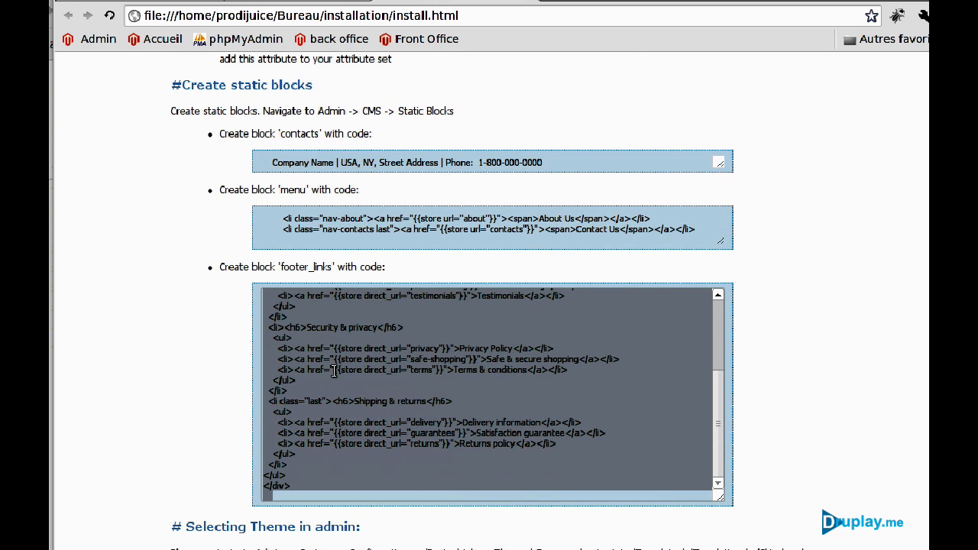
pyautogui.rightClick(334, 370)
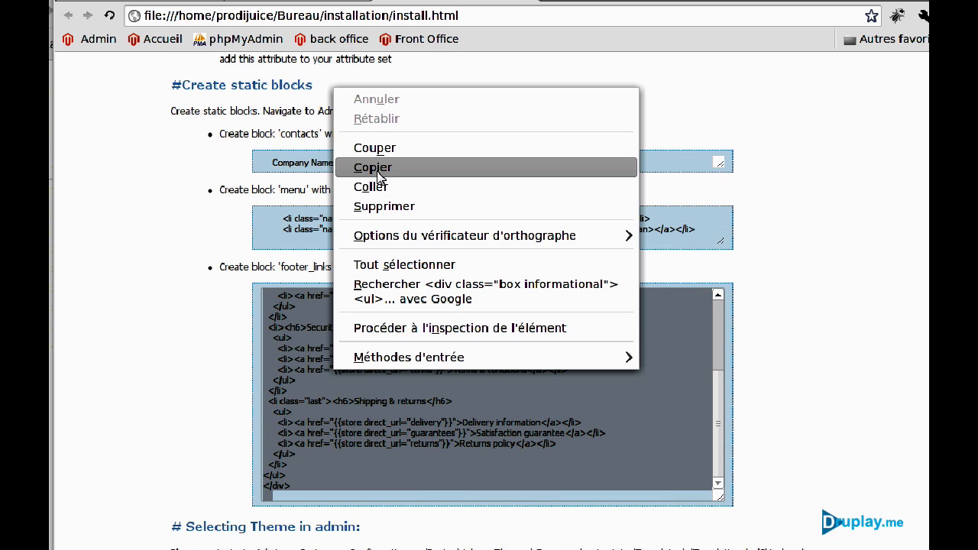
pyautogui.click(373, 168)
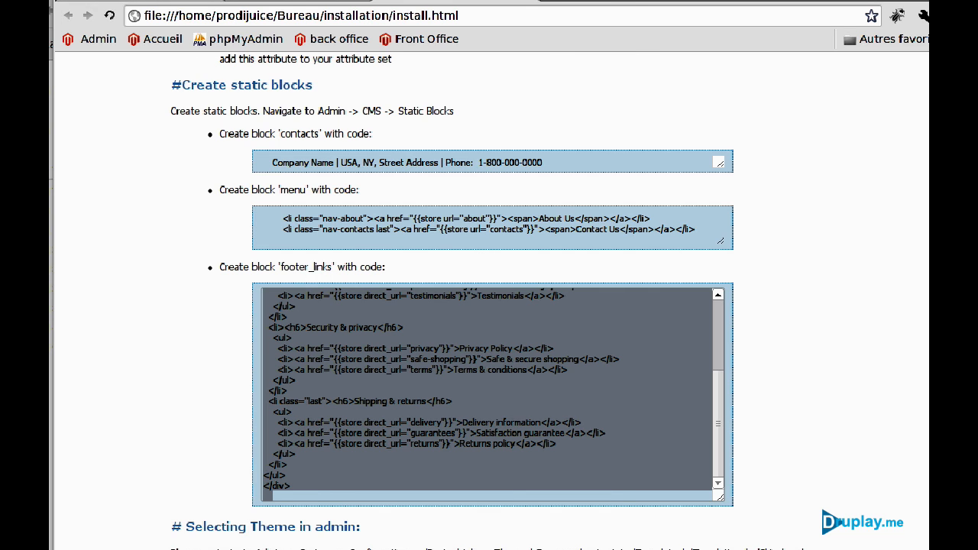
pyautogui.hotkey('ctrl', 'Tab')
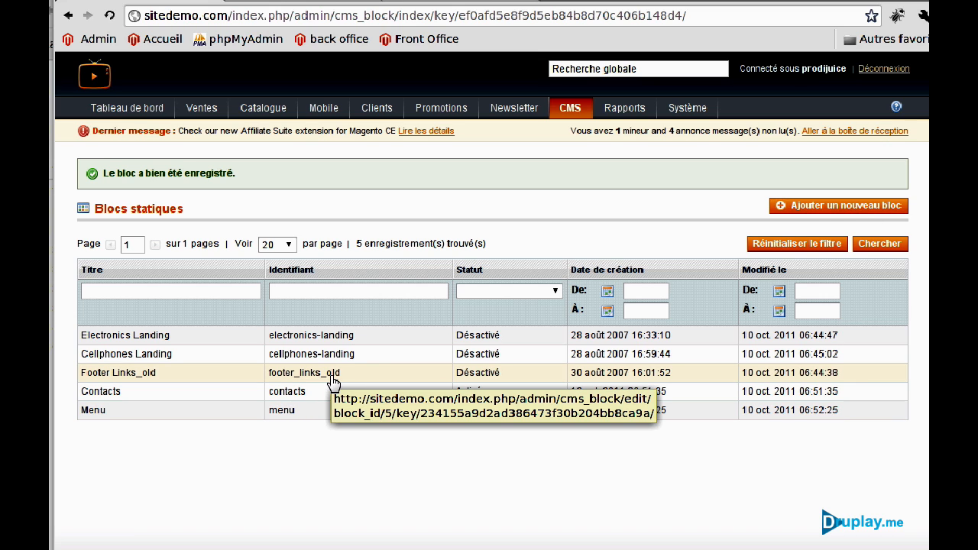
# Create and save a Footer Links block (identifier footer_links) with the pasted footer code.
pyautogui.click(820, 206)
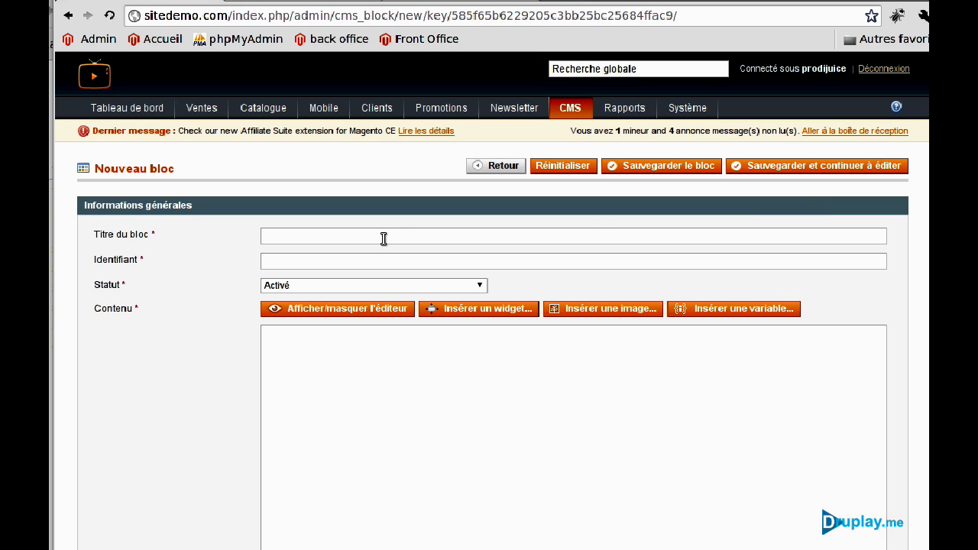
pyautogui.click(370, 243)
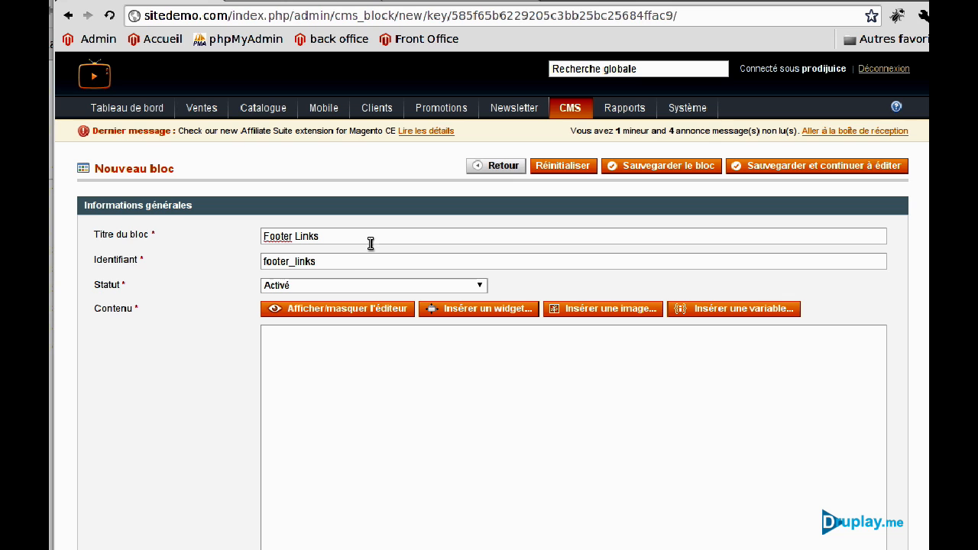
pyautogui.click(388, 365)
pyautogui.hotkey('ctrl', 'v')
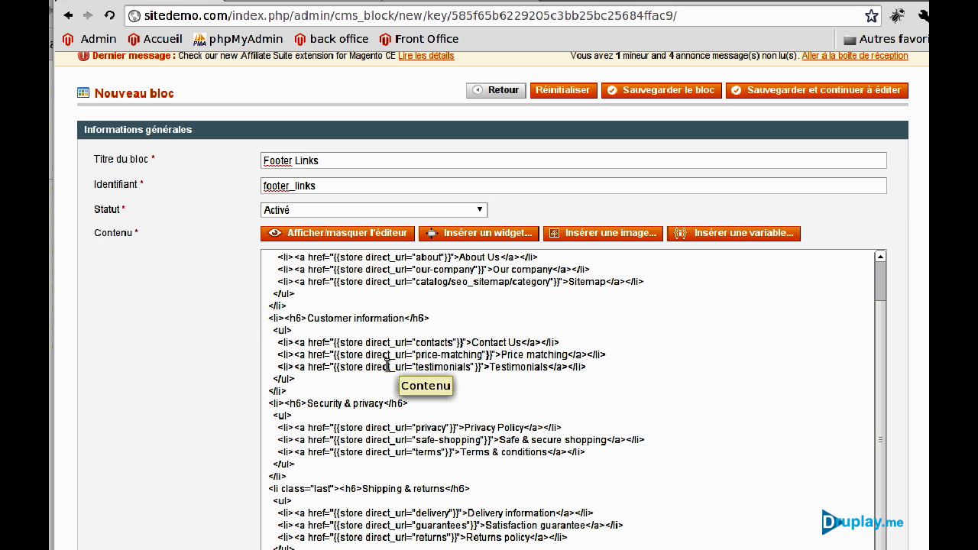
pyautogui.click(694, 92)
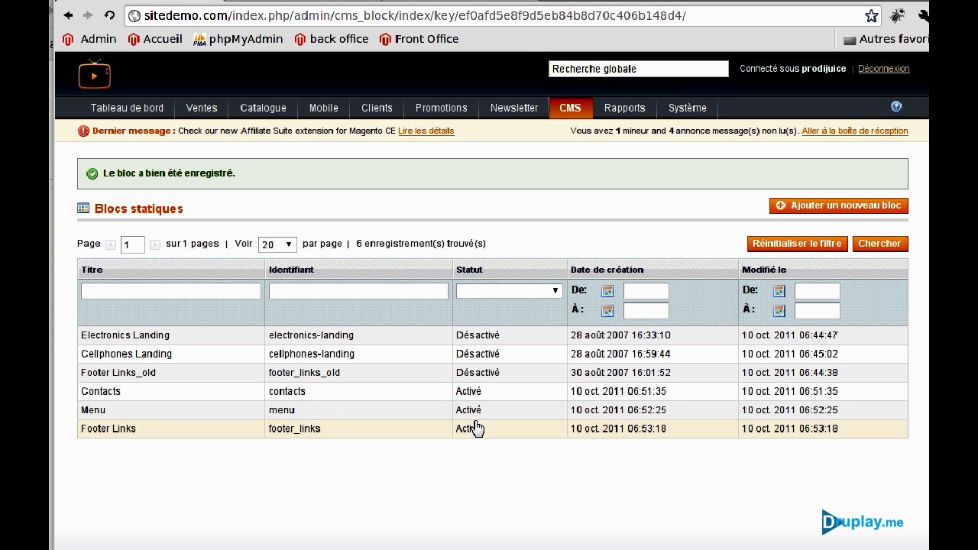
pyautogui.click(432, 2)
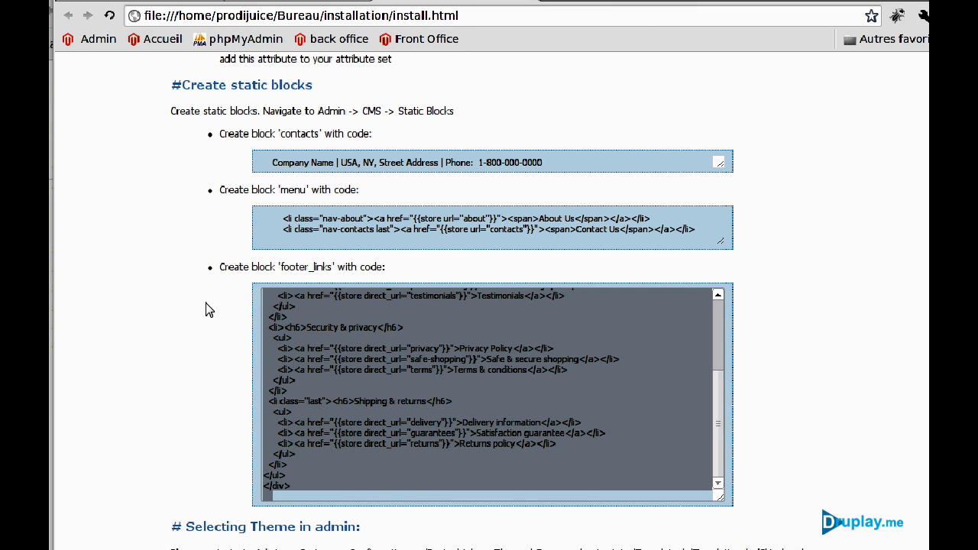
# Set the Traductions, Gabarits, Design (Images / CSS) and Agencement themes to f001 and save.
pyautogui.click(203, 310)
pyautogui.scroll(-2, 180, 316)
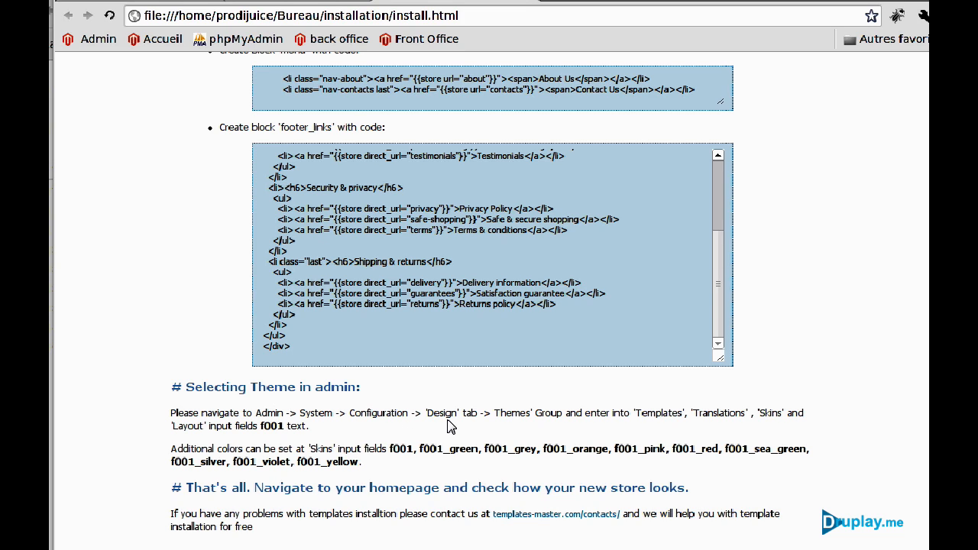
pyautogui.click(182, 2)
pyautogui.moveTo(688, 107)
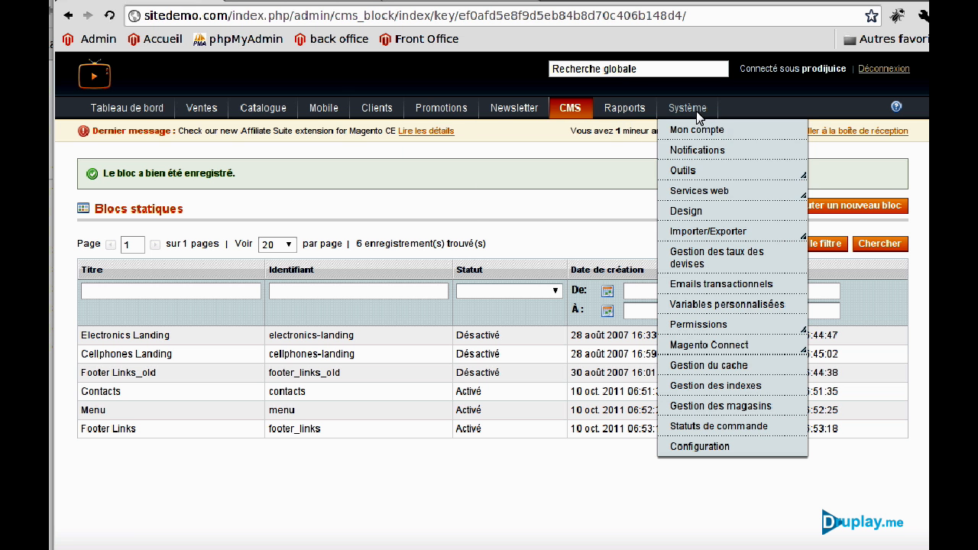
pyautogui.click(718, 451)
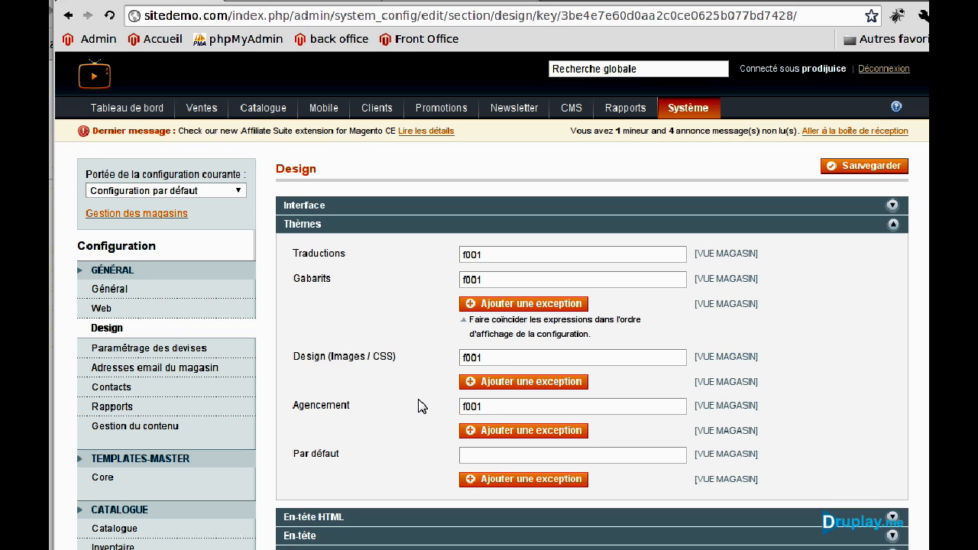
pyautogui.click(838, 169)
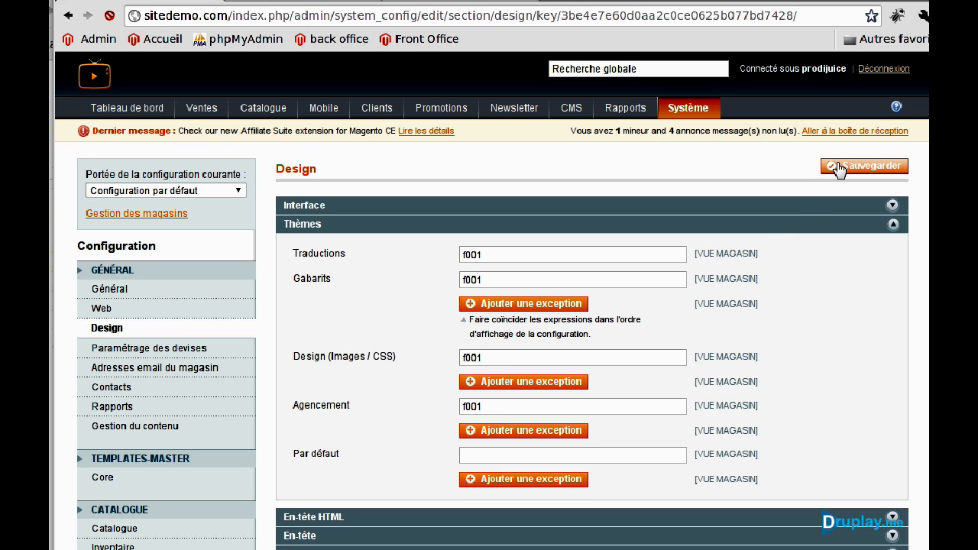
pyautogui.click(304, 2)
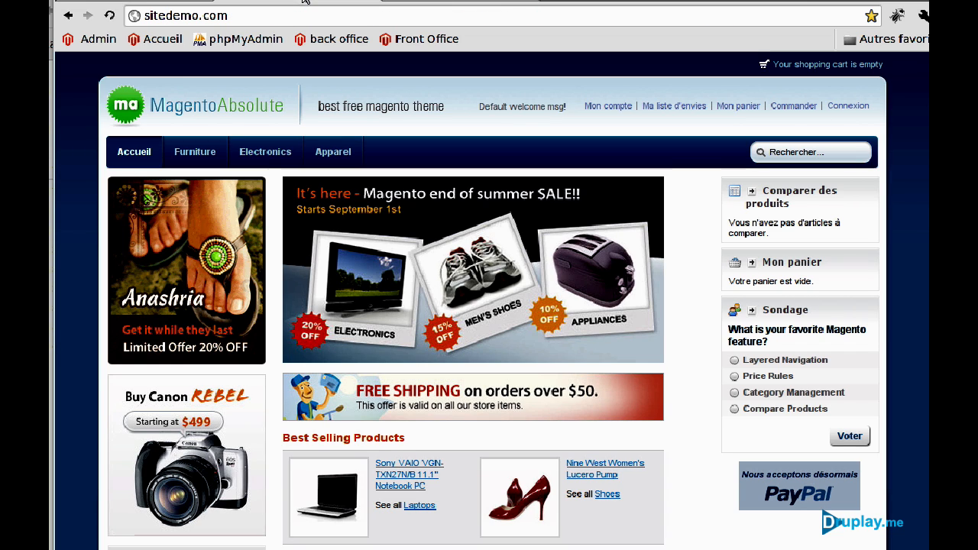
pyautogui.click(109, 17)
pyautogui.scroll(-2, 432, 312)
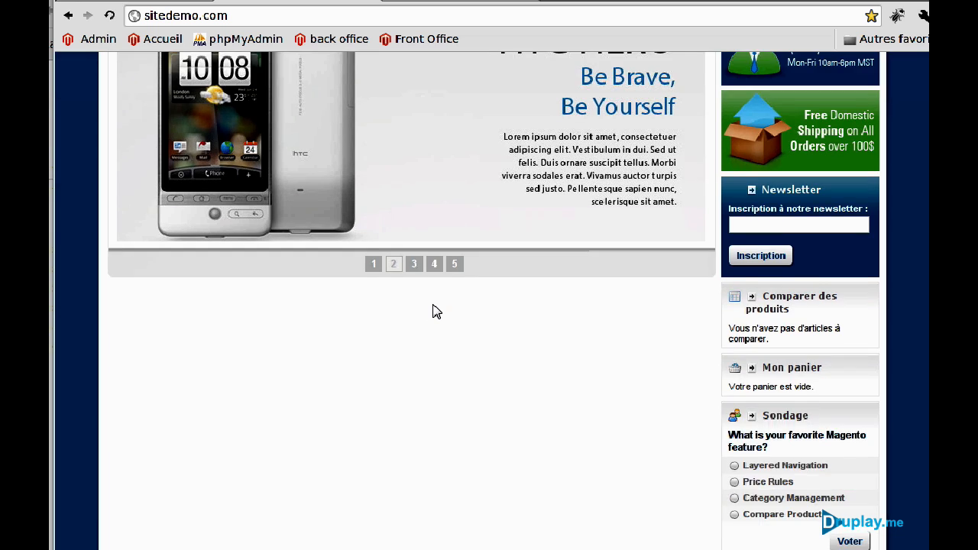
pyautogui.scroll(-5, 433, 312)
pyautogui.scroll(4, 433, 312)
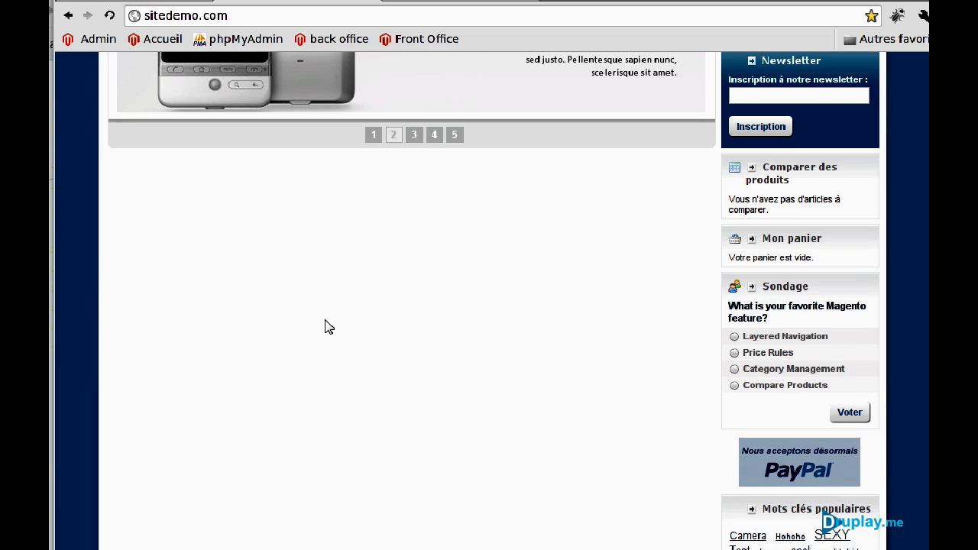
pyautogui.scroll(4, 459, 425)
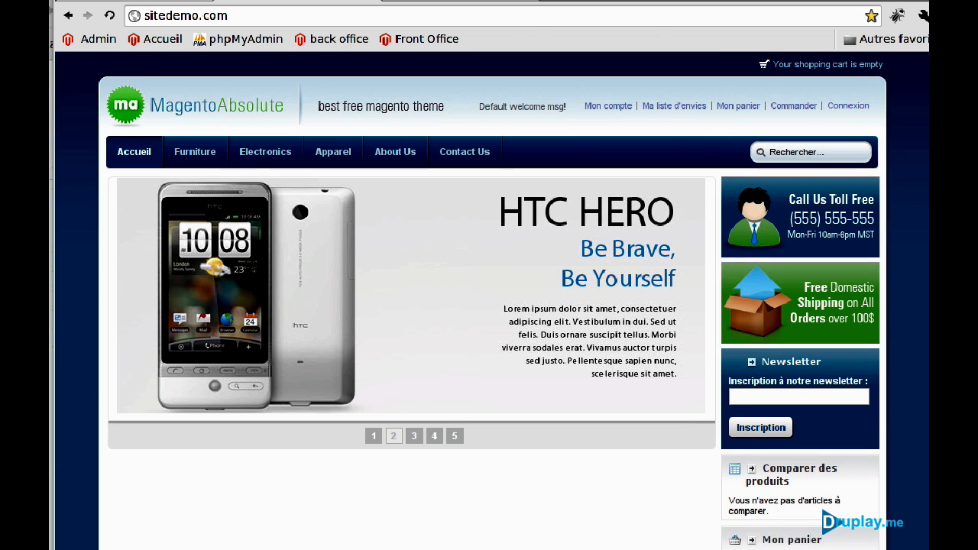
pyautogui.hotkey('ctrl', 'Tab')
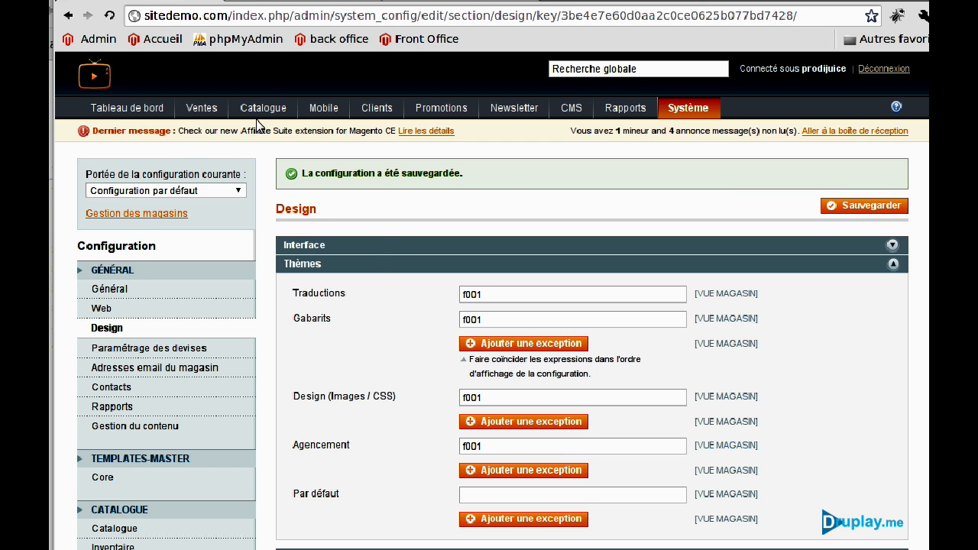
pyautogui.moveTo(263, 108)
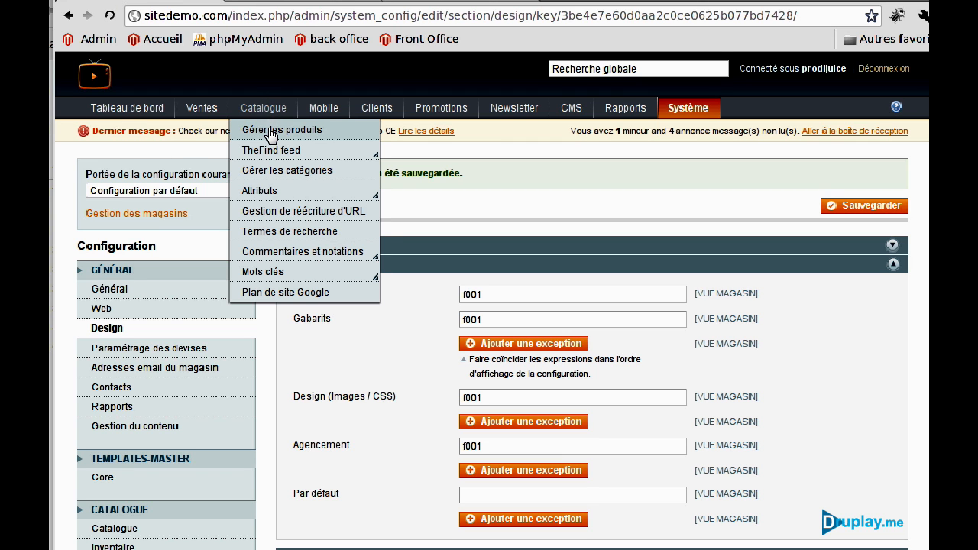
# Filter the product grid to the Cameras attribute set, select all five, and submit Mettre à jour les attributs.
pyautogui.click(272, 131)
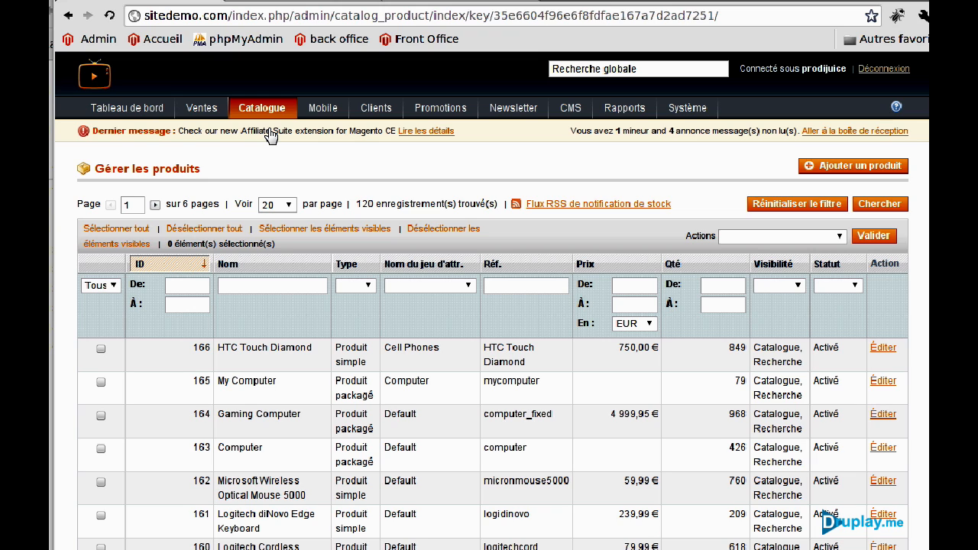
pyautogui.click(437, 288)
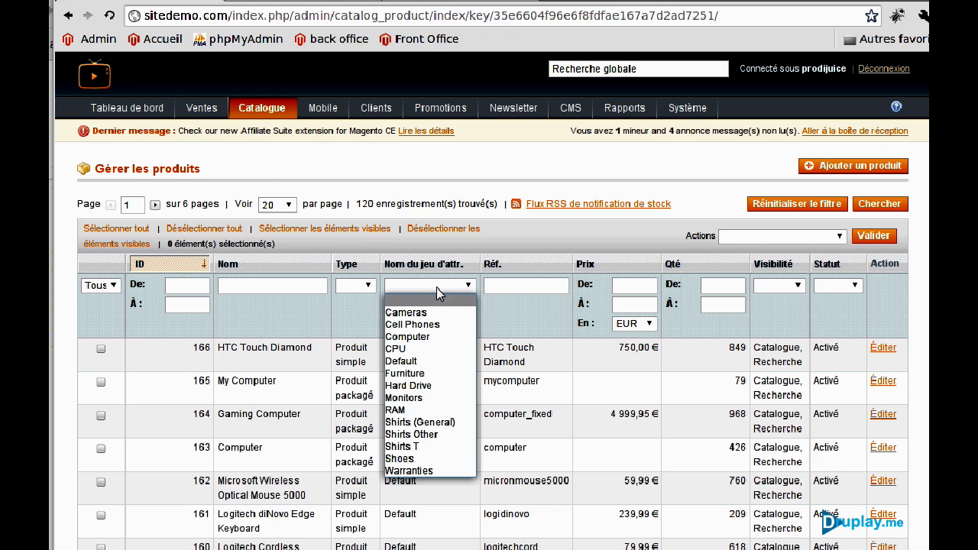
pyautogui.click(425, 312)
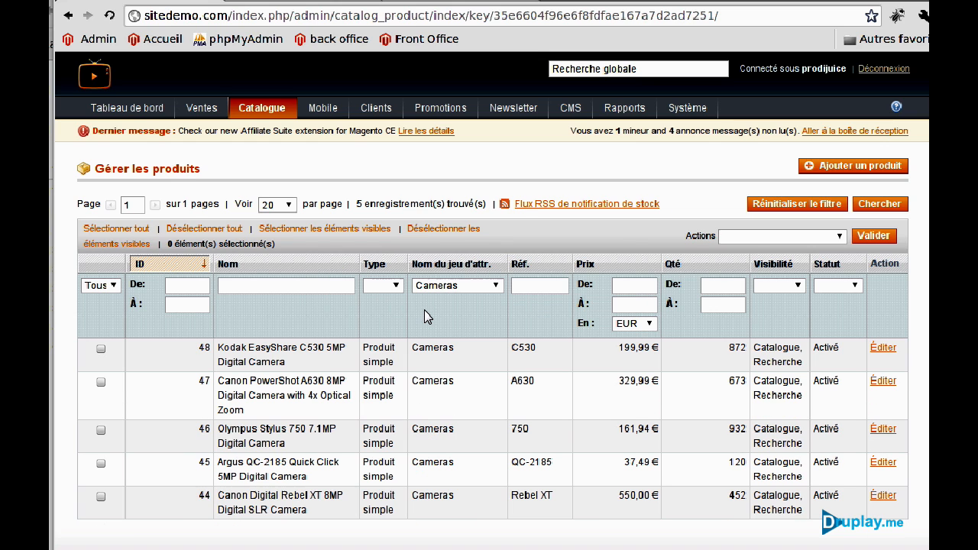
pyautogui.click(99, 229)
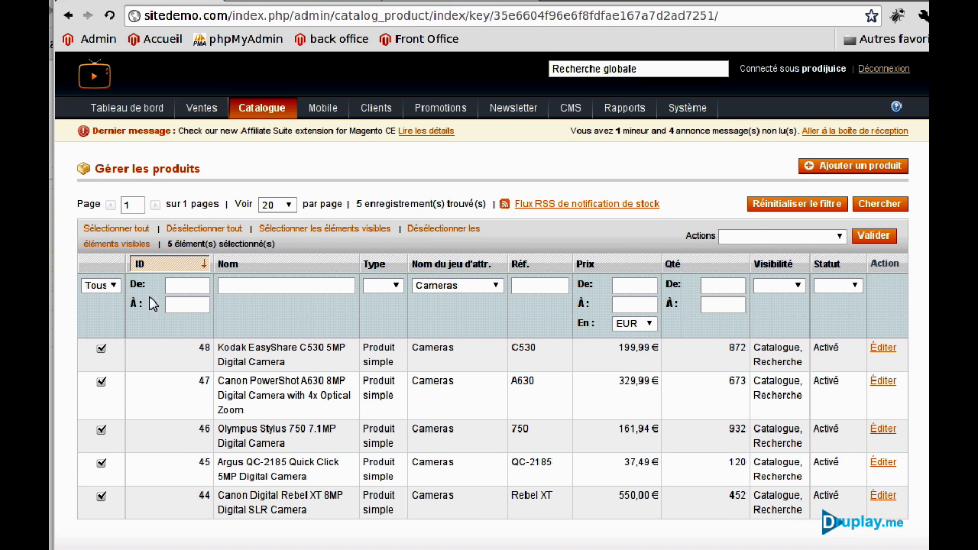
pyautogui.click(756, 237)
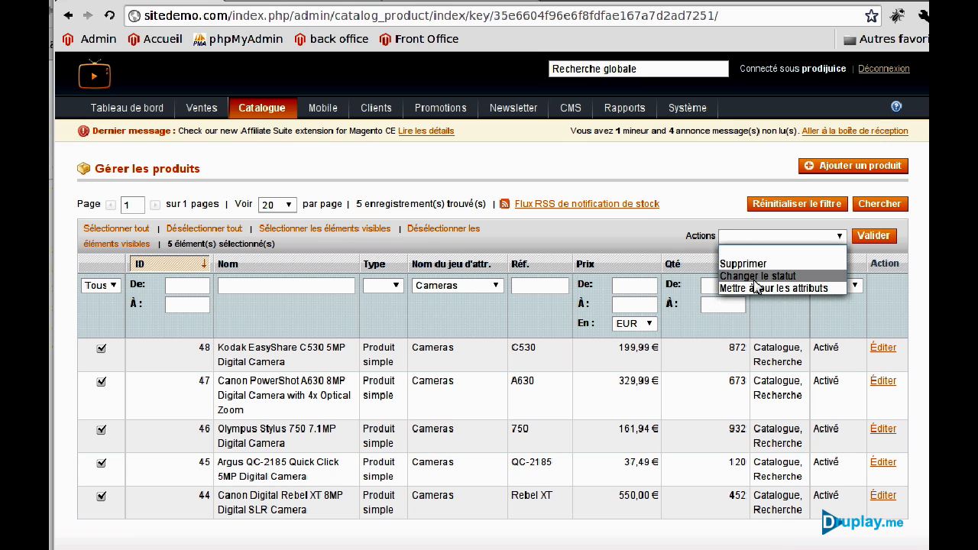
pyautogui.click(758, 288)
pyautogui.click(875, 238)
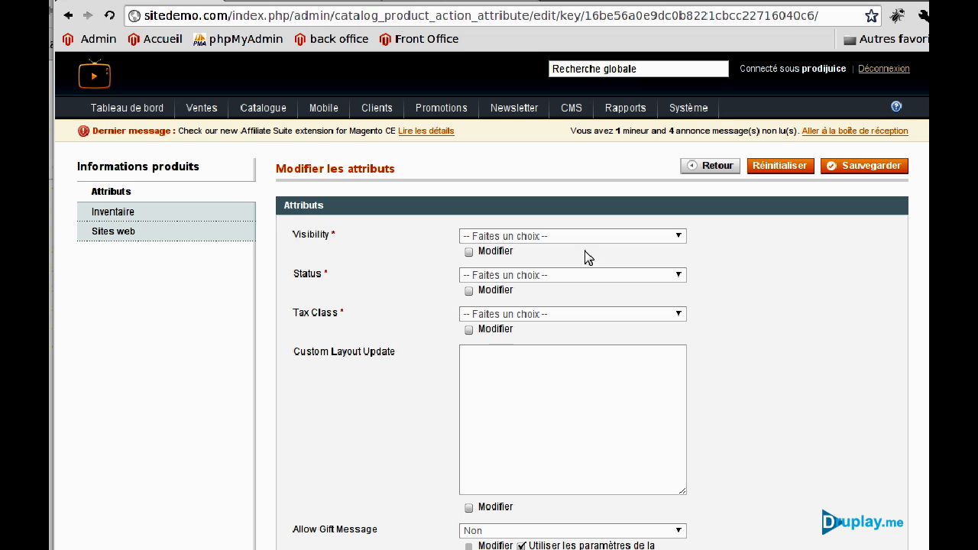
# Mark the five cameras as new from 10/10/11 to 15/10/11 and save the bulk update.
pyautogui.scroll(-10, 386, 279)
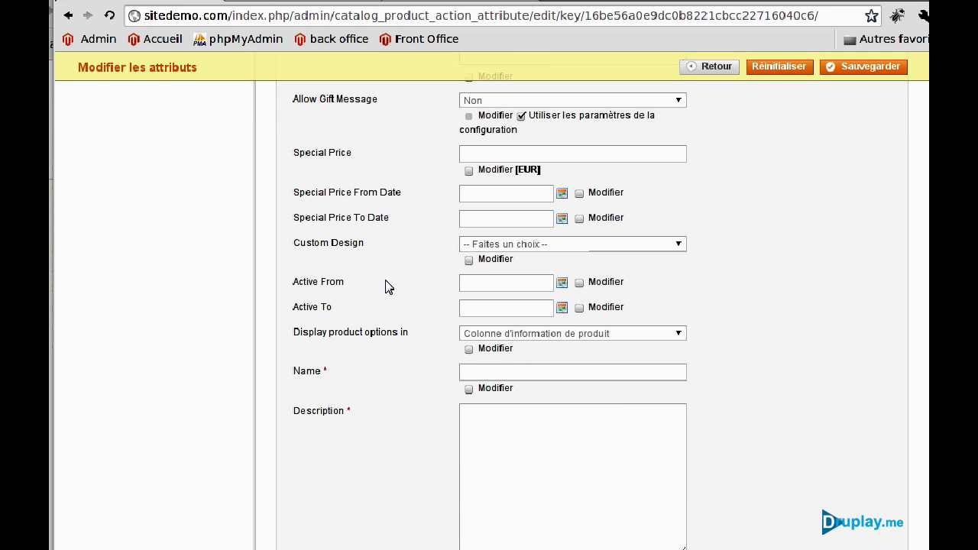
pyautogui.scroll(-13, 386, 286)
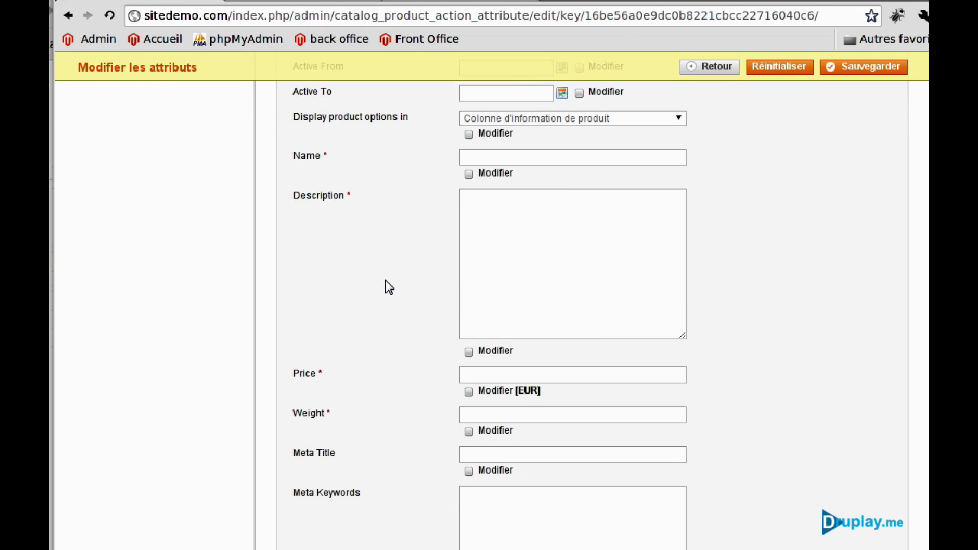
pyautogui.scroll(-4, 386, 286)
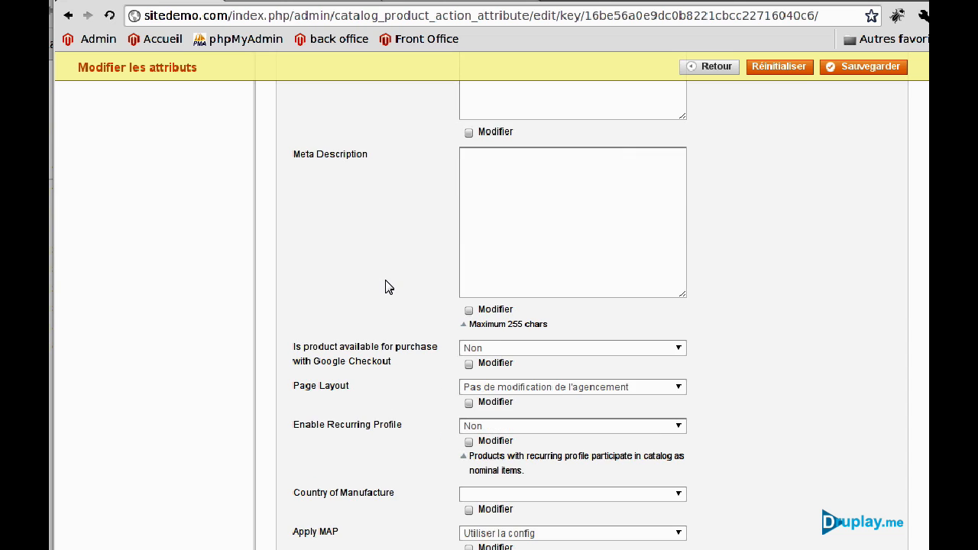
pyautogui.scroll(-4, 386, 286)
pyautogui.scroll(-3, 385, 286)
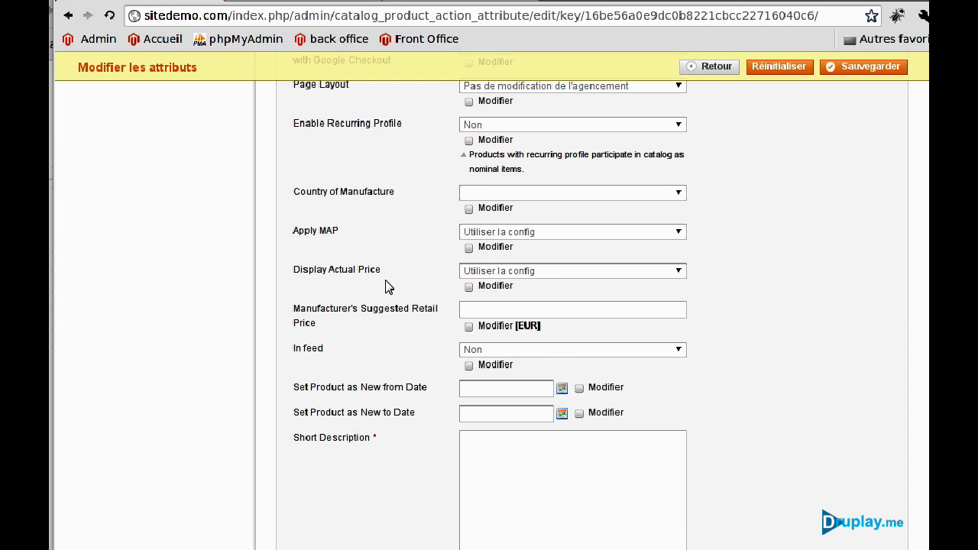
pyautogui.scroll(-2, 385, 286)
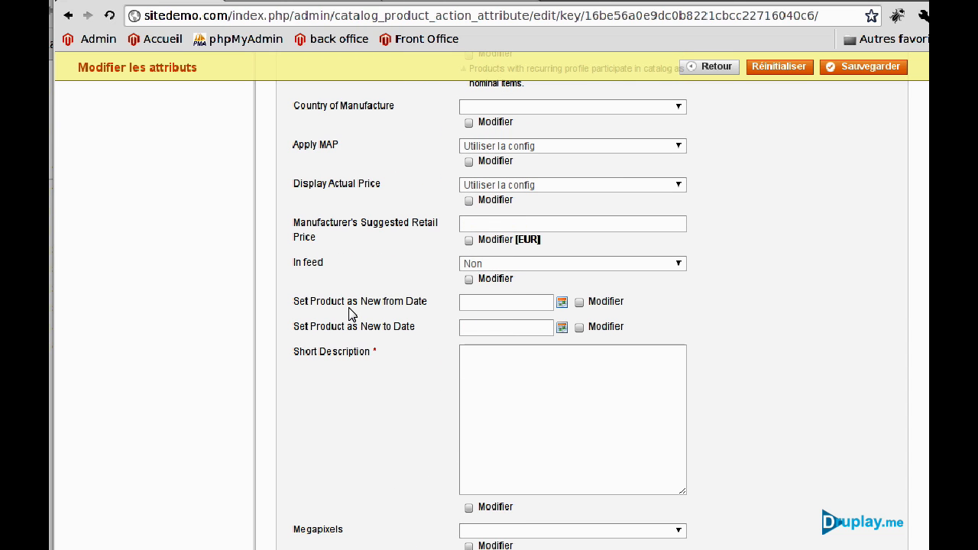
pyautogui.click(563, 303)
pyautogui.click(463, 337)
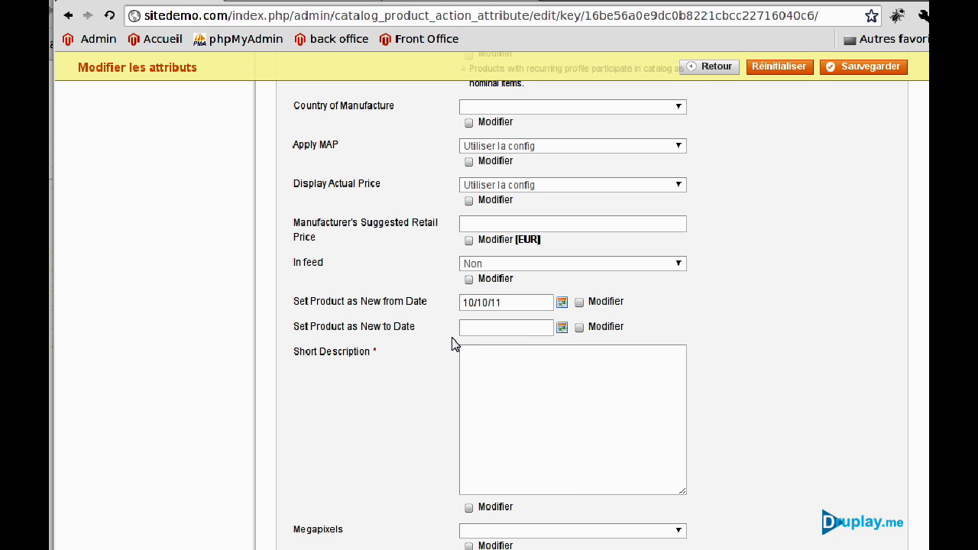
pyautogui.click(562, 331)
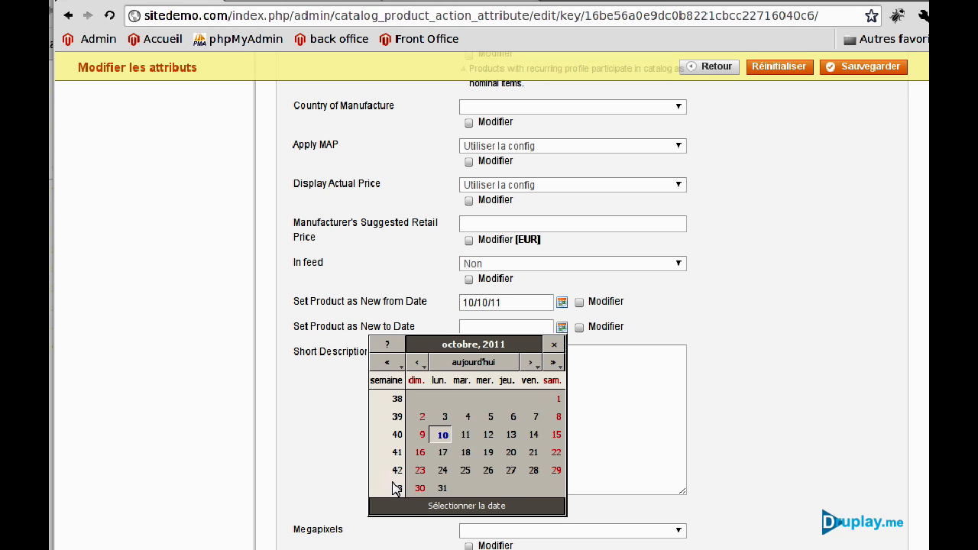
pyautogui.click(551, 440)
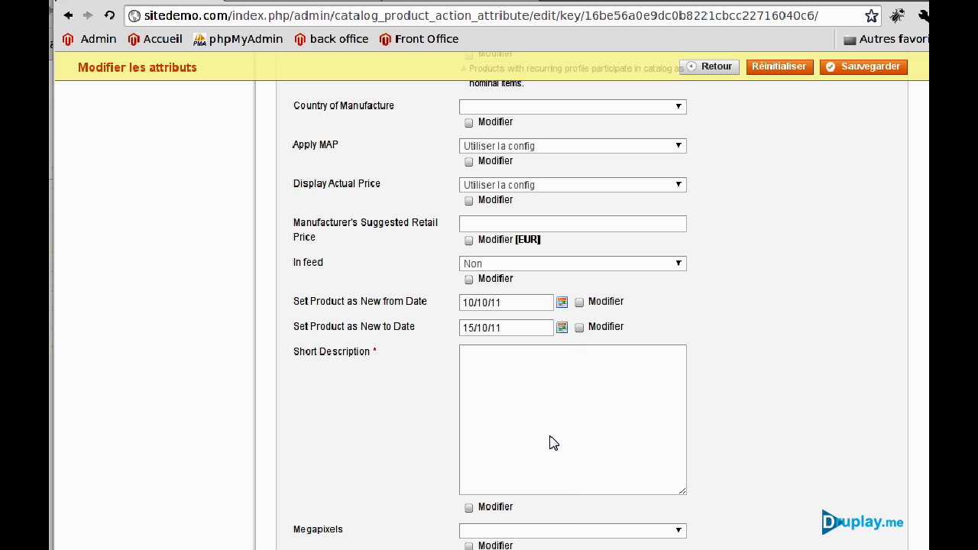
pyautogui.click(580, 329)
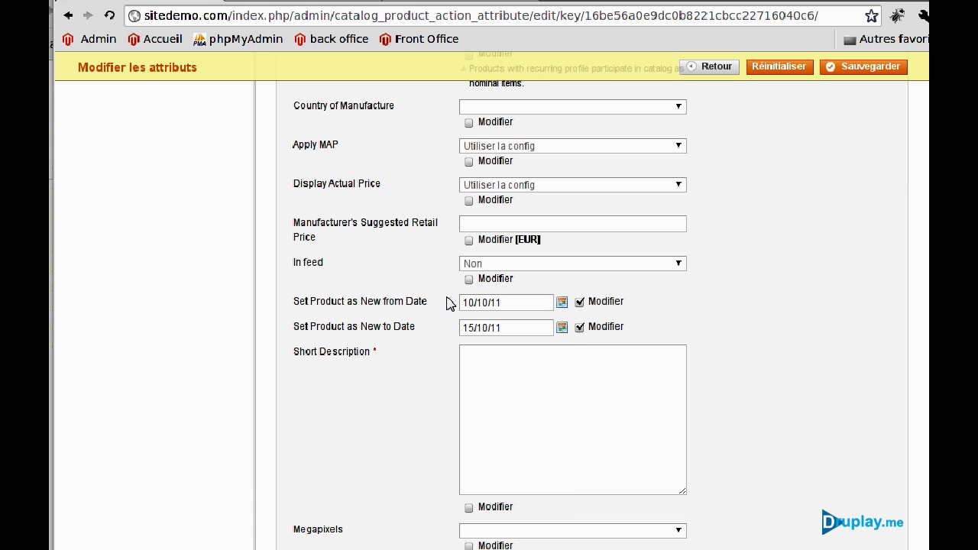
pyautogui.click(850, 69)
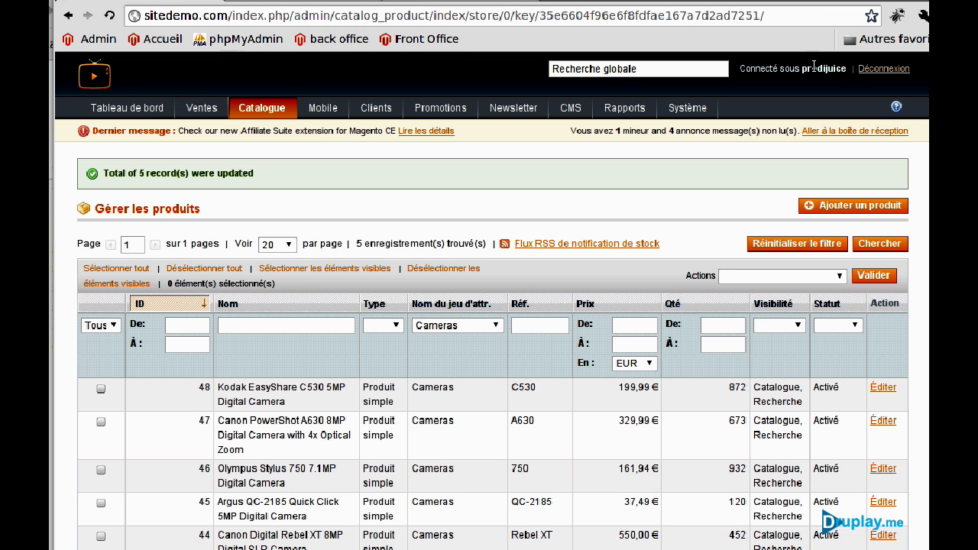
pyautogui.click(297, 3)
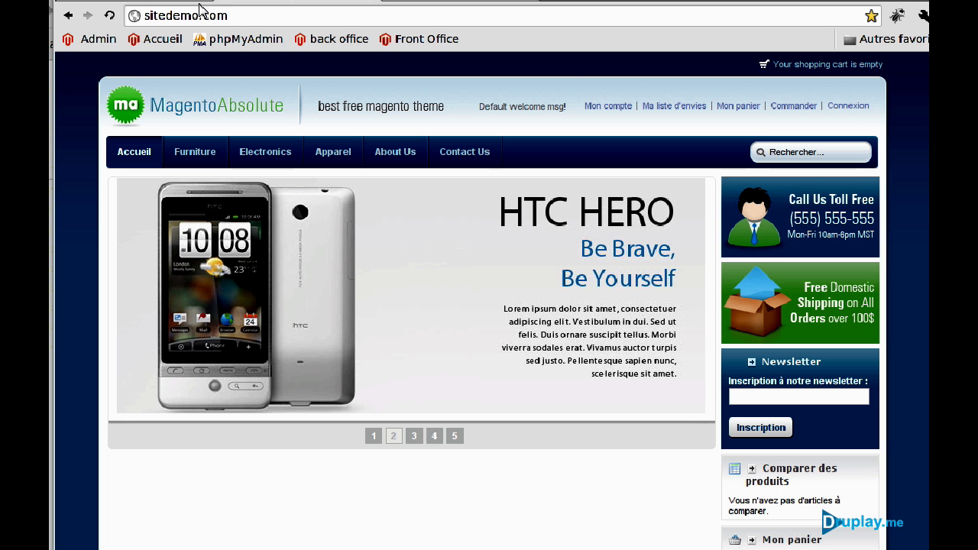
pyautogui.press('F5')
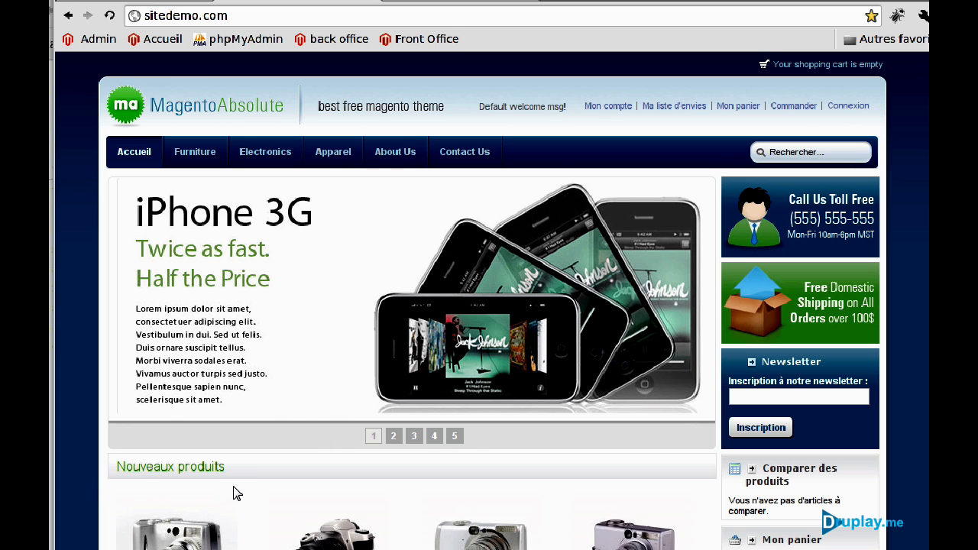
pyautogui.scroll(-6, 233, 486)
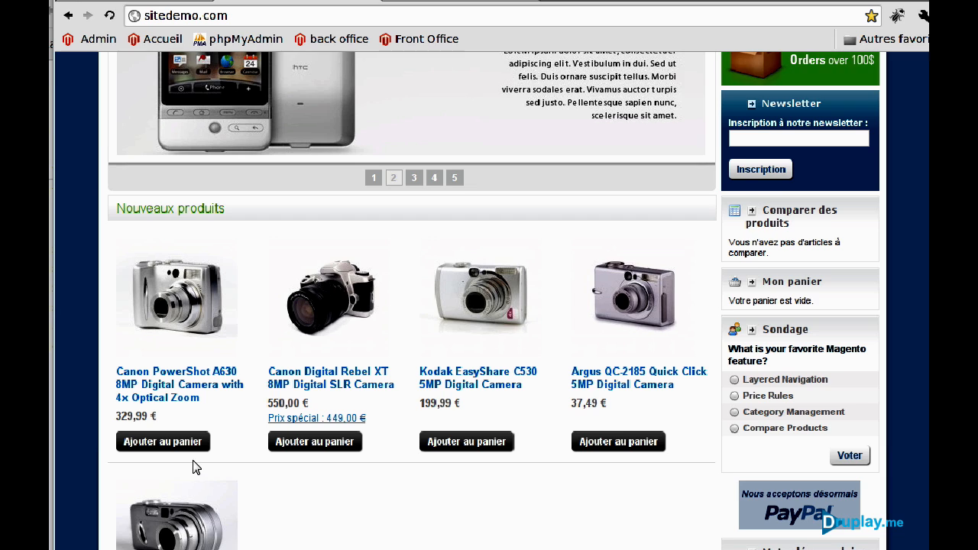
pyautogui.scroll(-1, 192, 460)
pyautogui.click(161, 202)
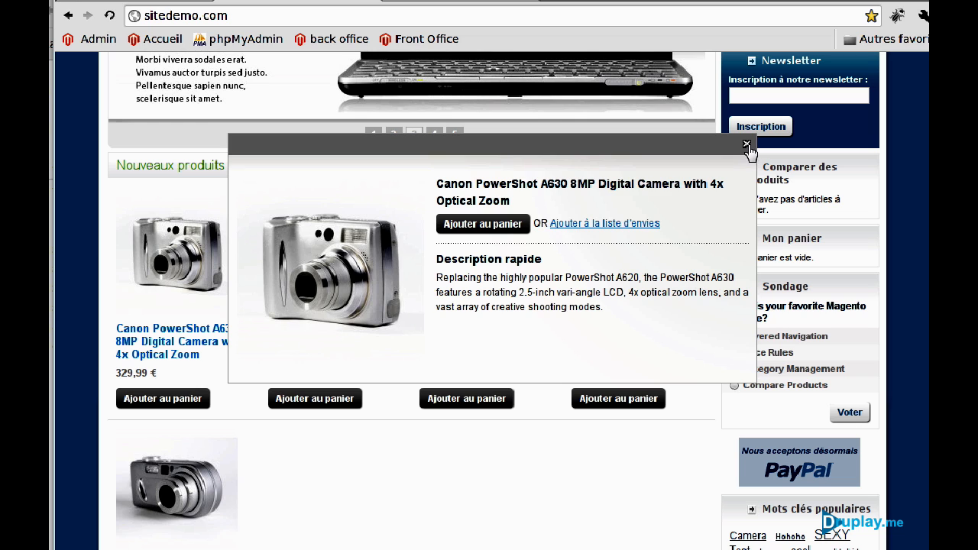
pyautogui.click(748, 145)
pyautogui.scroll(-5, 321, 413)
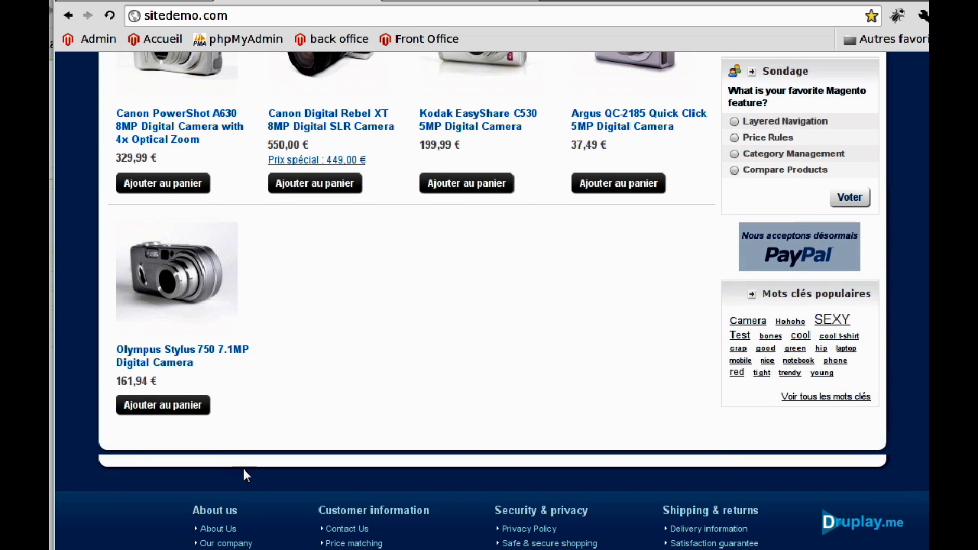
pyautogui.scroll(10, 243, 468)
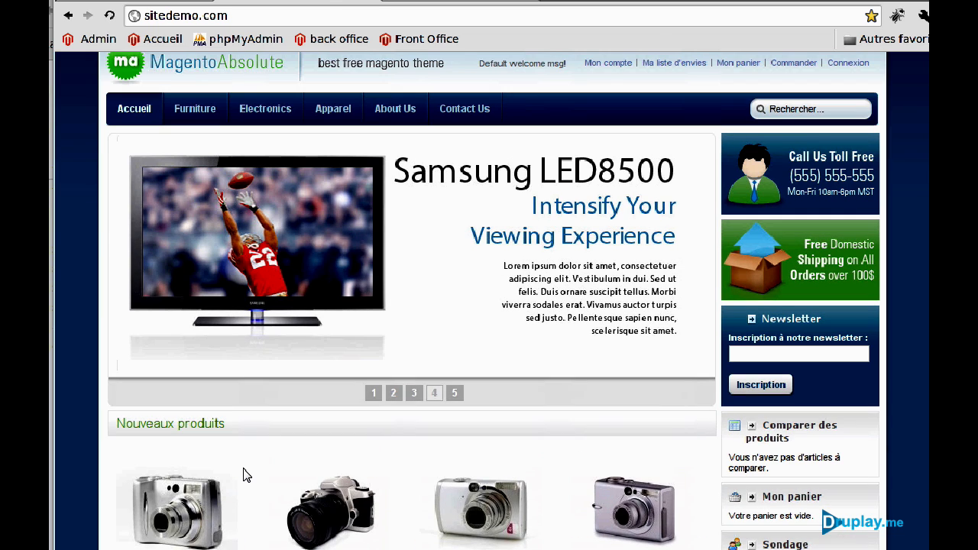
pyautogui.scroll(1, 334, 520)
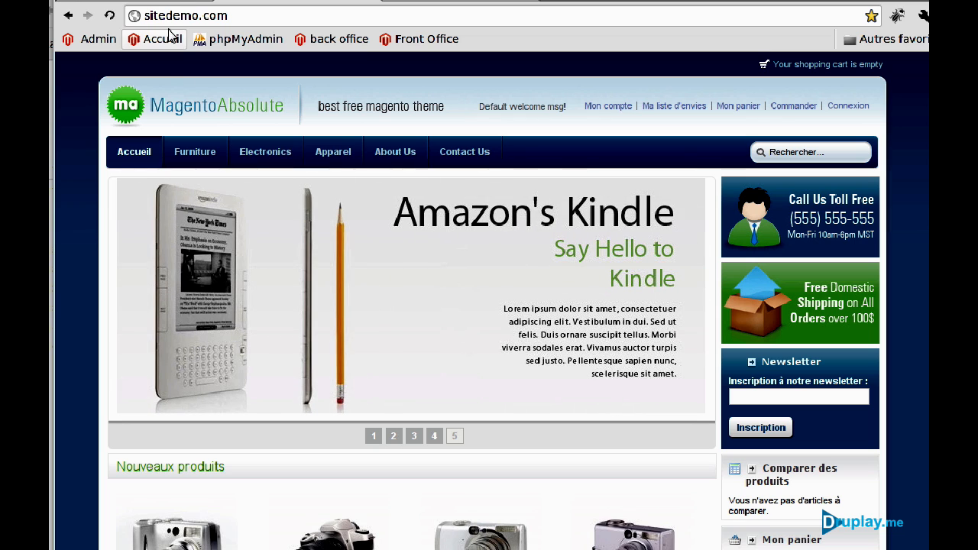
pyautogui.click(165, 2)
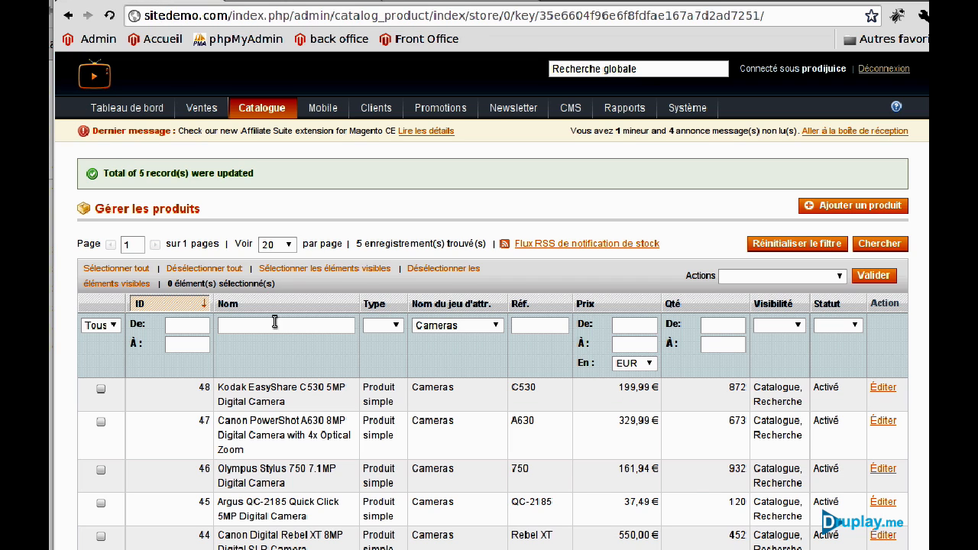
pyautogui.click(879, 390)
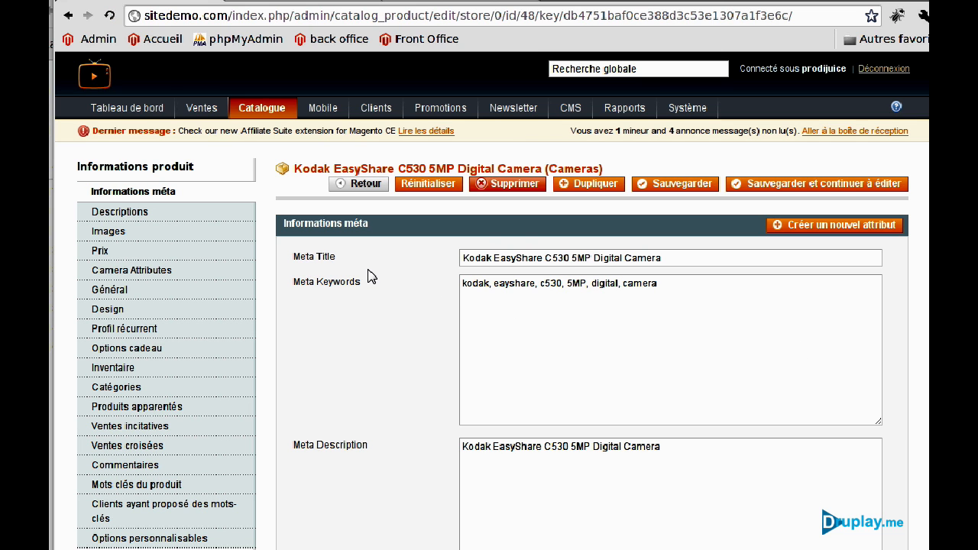
# Set Featured to Oui on the Kodak EasyShare C530 and save the product.
pyautogui.click(120, 213)
pyautogui.scroll(-4, 268, 268)
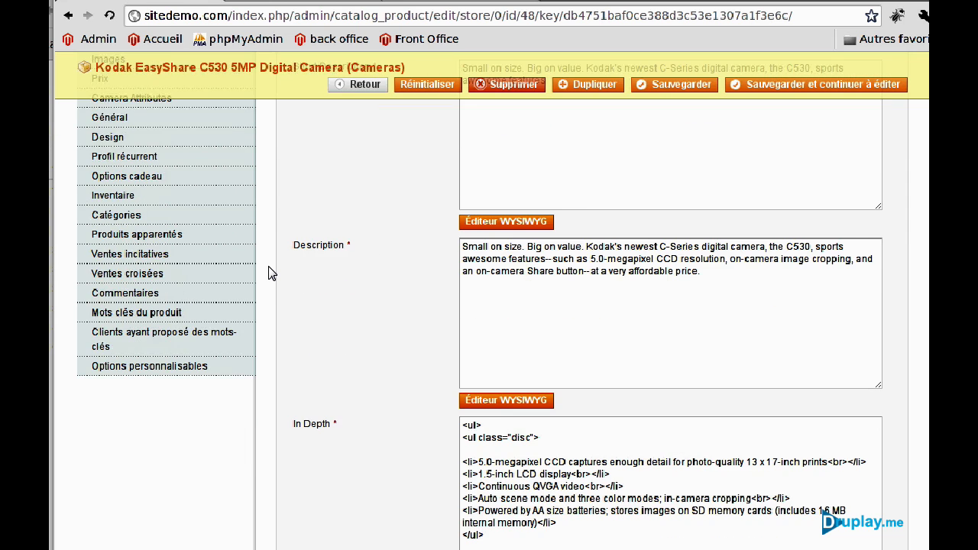
pyautogui.scroll(-2, 269, 273)
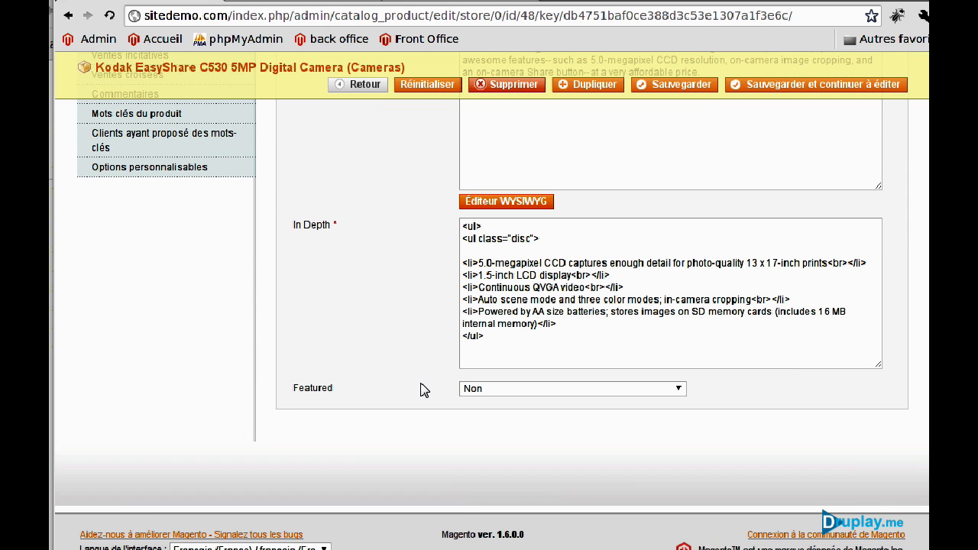
pyautogui.click(479, 394)
pyautogui.click(478, 417)
pyautogui.click(687, 87)
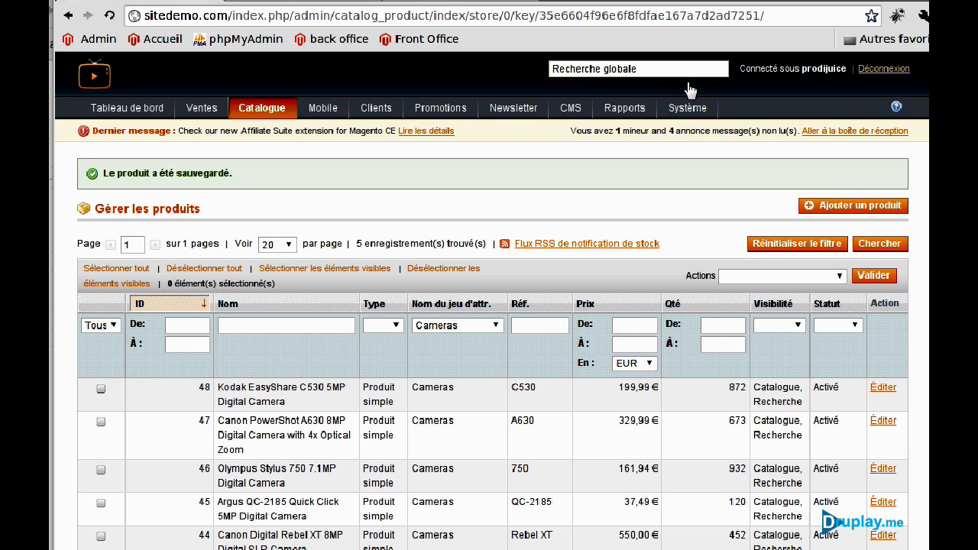
pyautogui.click(312, 3)
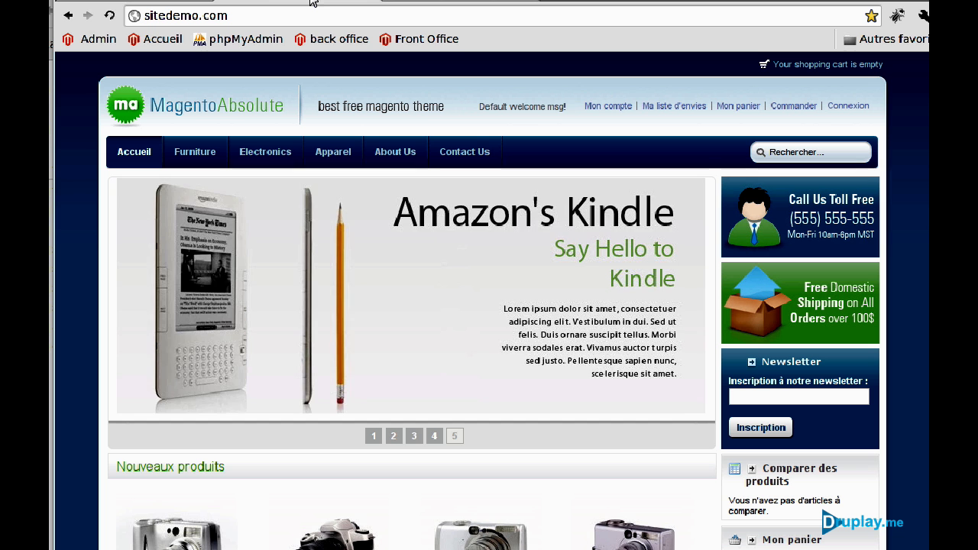
# Reload the storefront and check the Featured products block now showing a camera.
pyautogui.click(108, 17)
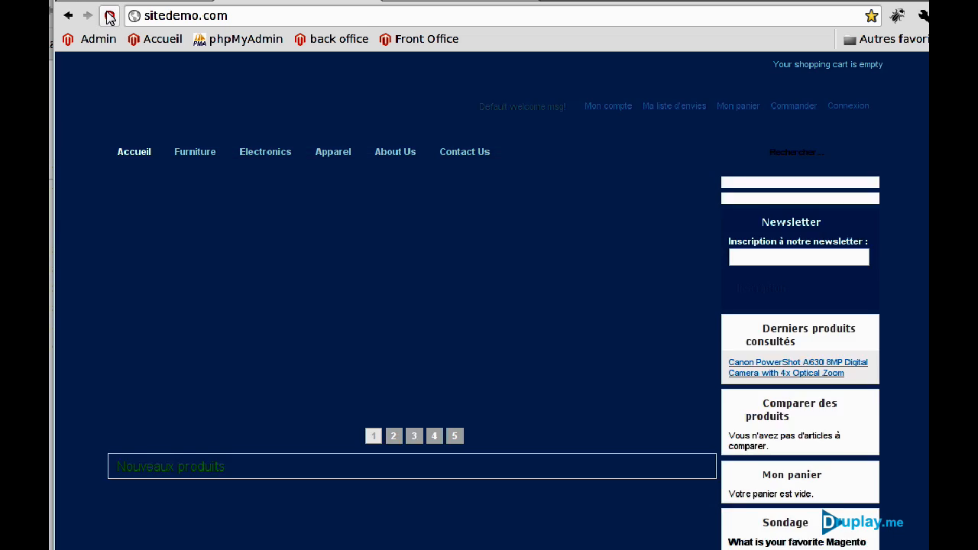
pyautogui.scroll(-5, 495, 346)
pyautogui.scroll(-5, 495, 346)
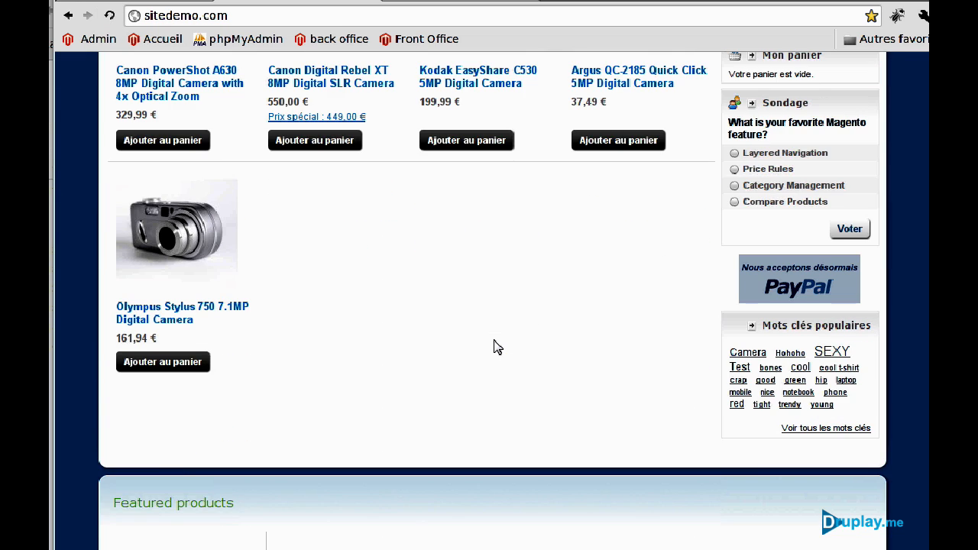
pyautogui.moveTo(219, 407)
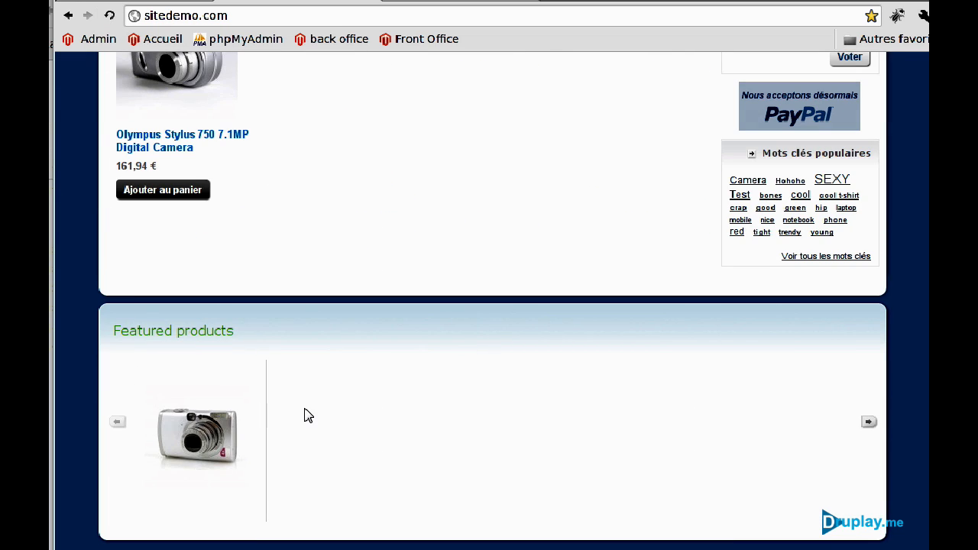
pyautogui.scroll(10, 356, 402)
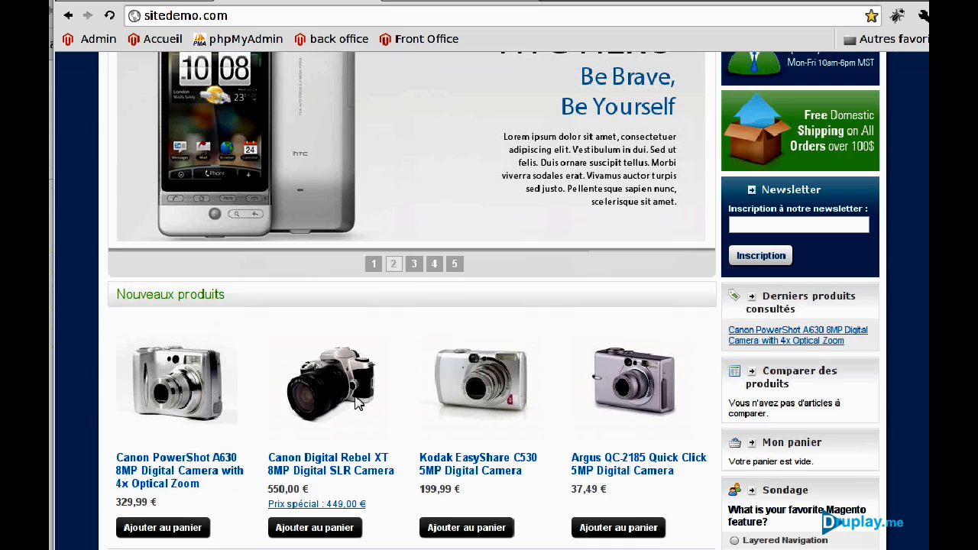
pyautogui.click(162, 4)
# Select all five camera products and submit Mettre à jour les attributs.
pyautogui.click(94, 269)
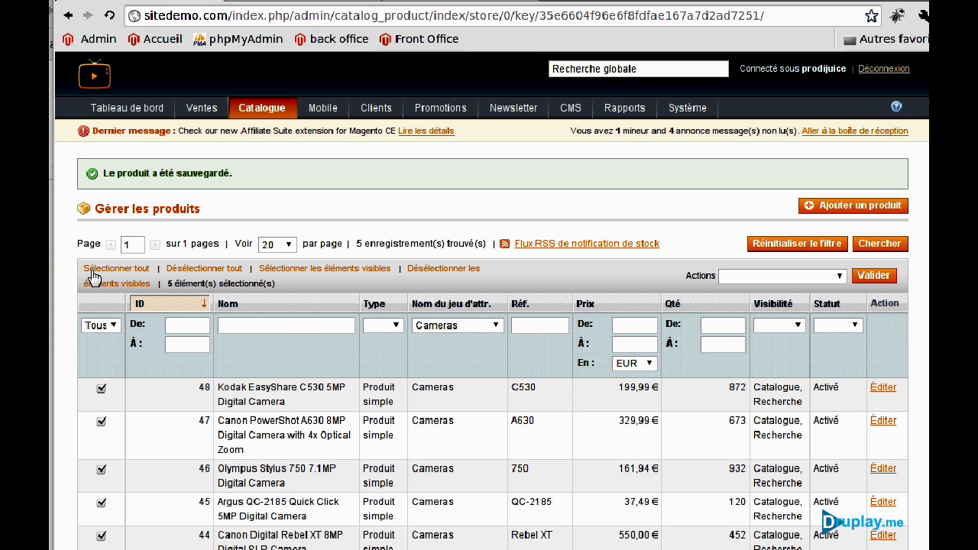
pyautogui.click(789, 278)
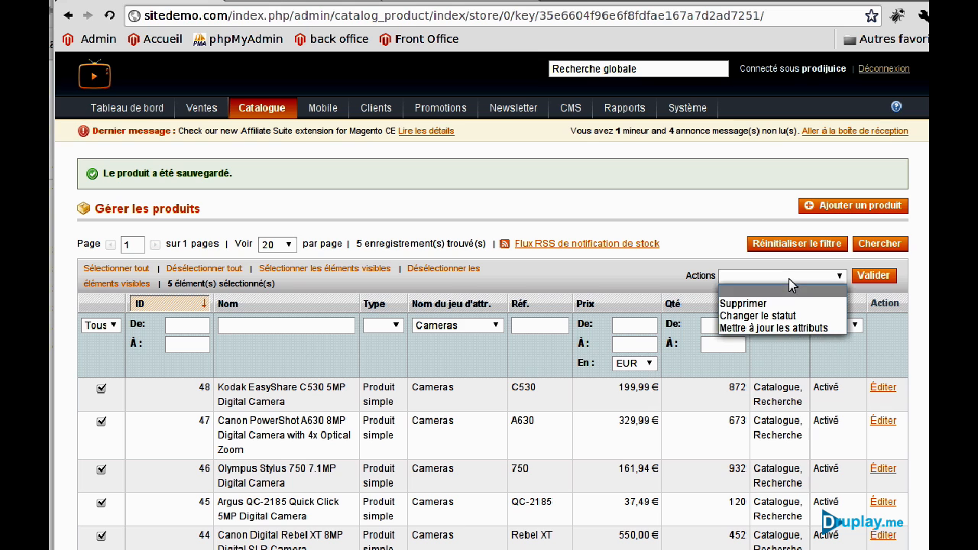
pyautogui.click(776, 329)
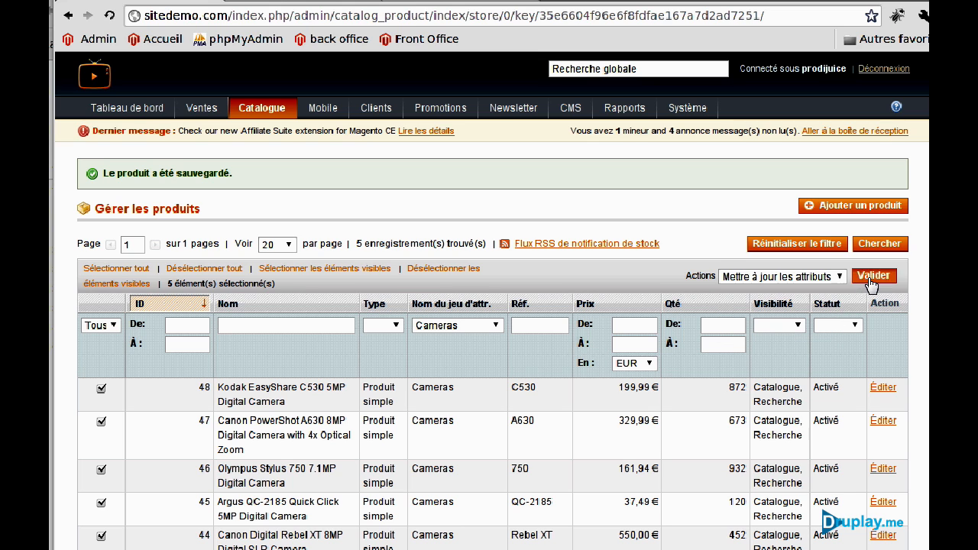
pyautogui.click(871, 278)
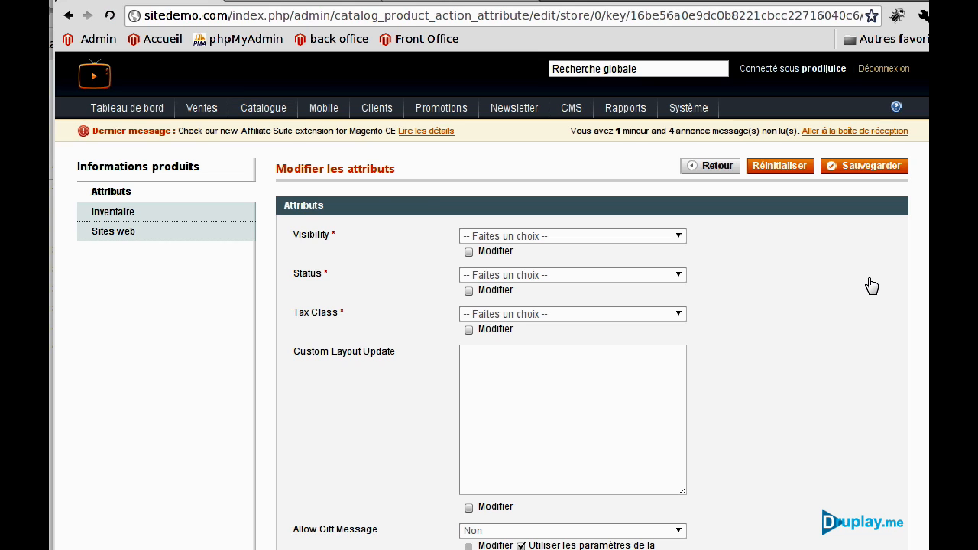
# Set Featured to Oui for all selected cameras and save the bulk change.
pyautogui.scroll(-15, 388, 289)
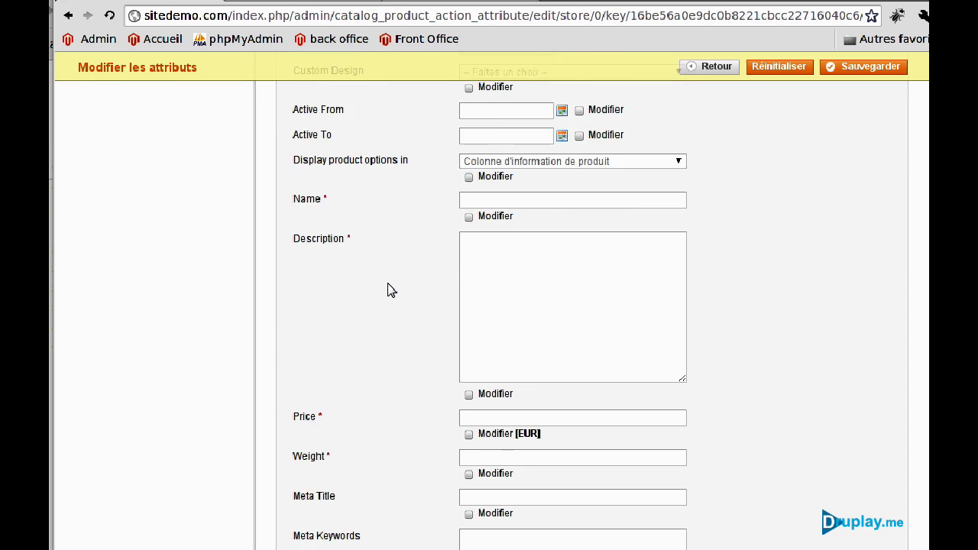
pyautogui.scroll(-3, 388, 289)
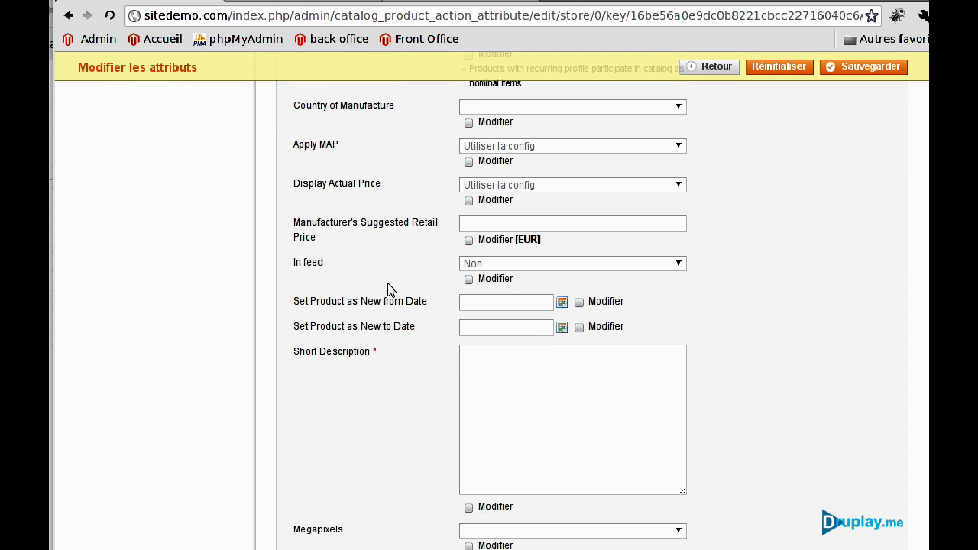
pyautogui.scroll(-3, 388, 289)
pyautogui.scroll(3, 388, 289)
pyautogui.scroll(-4, 388, 289)
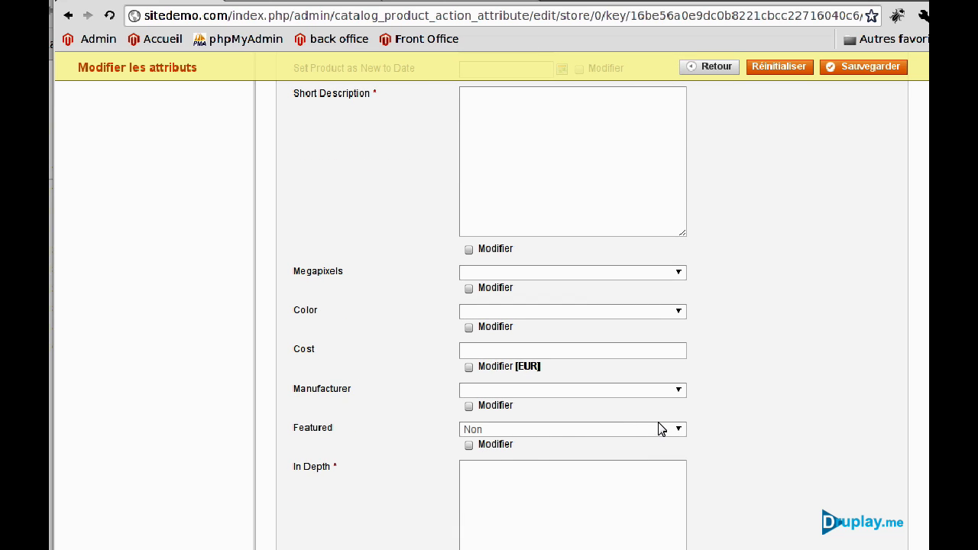
pyautogui.click(466, 430)
pyautogui.click(469, 455)
pyautogui.click(879, 67)
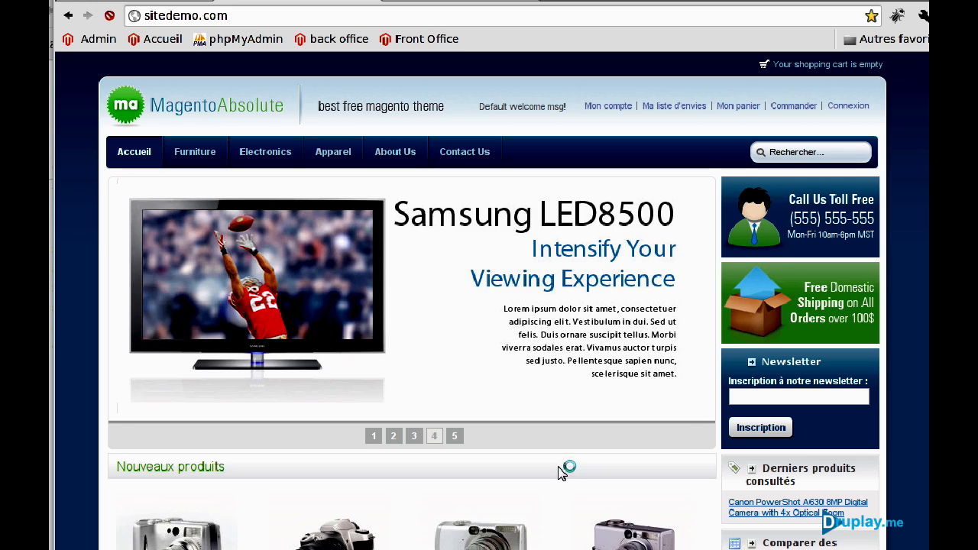
# Check the storefront's Featured products carousel of five cameras, then return to the admin product grid.
pyautogui.scroll(-10, 559, 472)
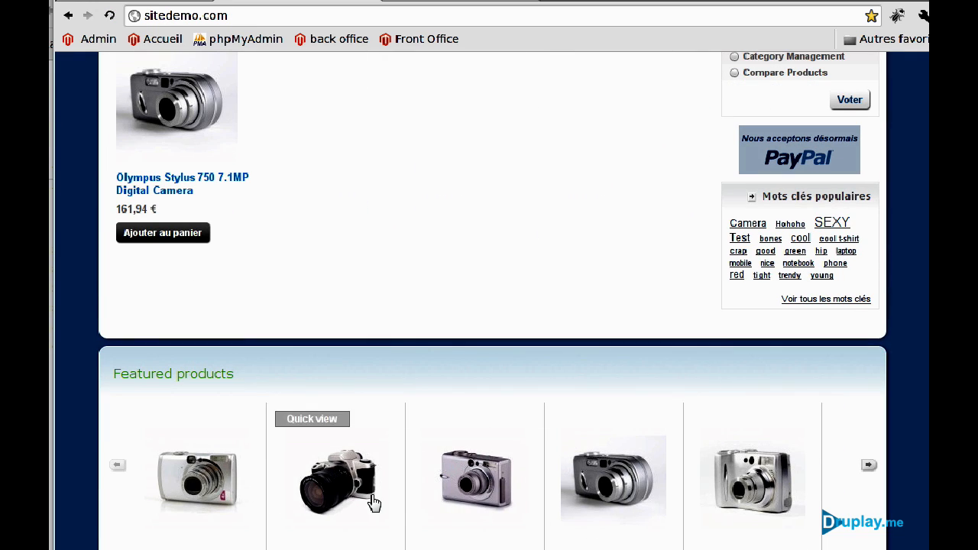
pyautogui.scroll(-3, 443, 393)
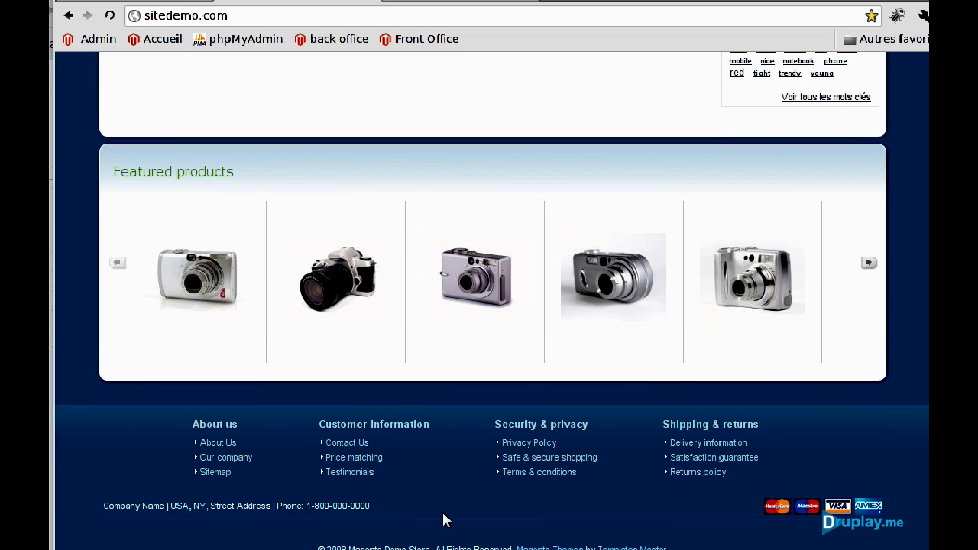
pyautogui.scroll(15, 486, 465)
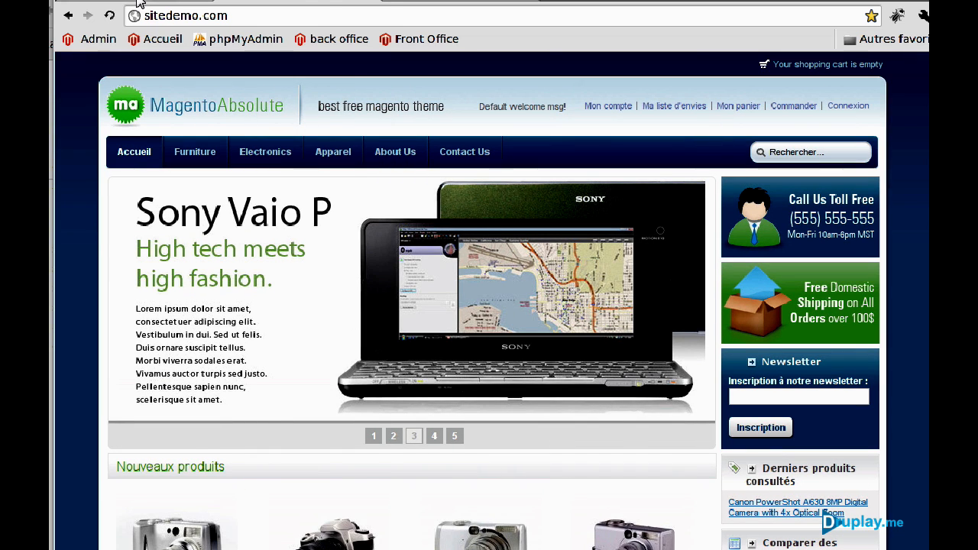
pyautogui.click(141, 4)
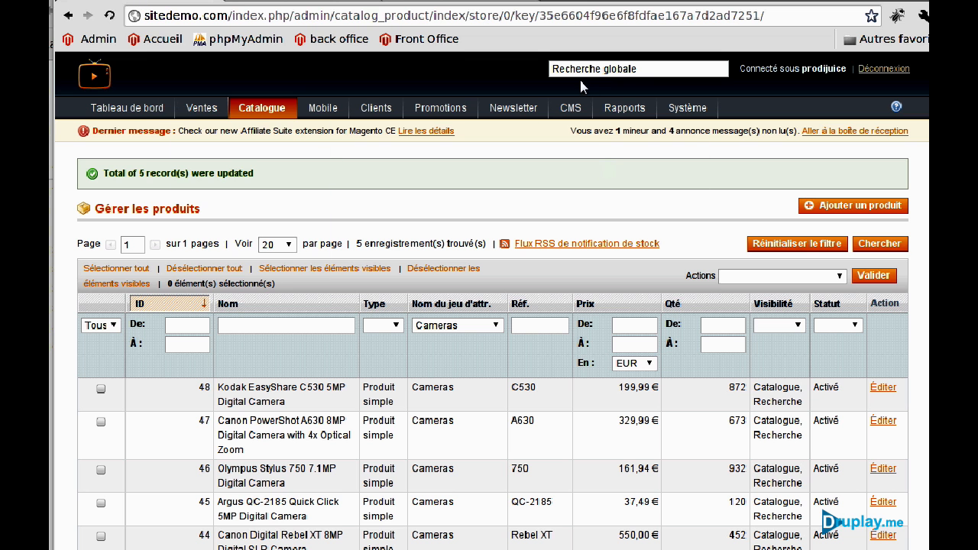
# Create and save an active CMS page titled 'Test' with URL key 'test' and content 'blablabla'.
pyautogui.moveTo(571, 110)
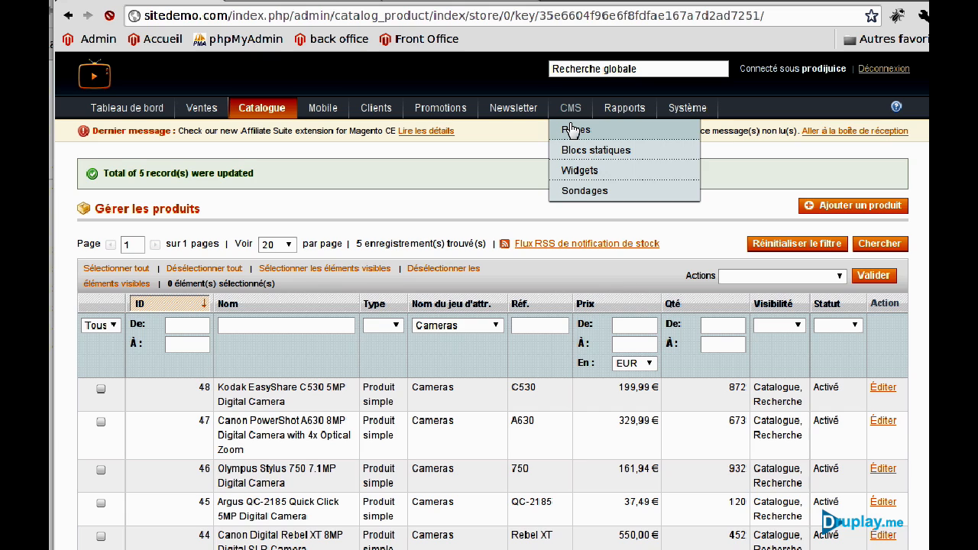
pyautogui.click(574, 130)
pyautogui.click(816, 171)
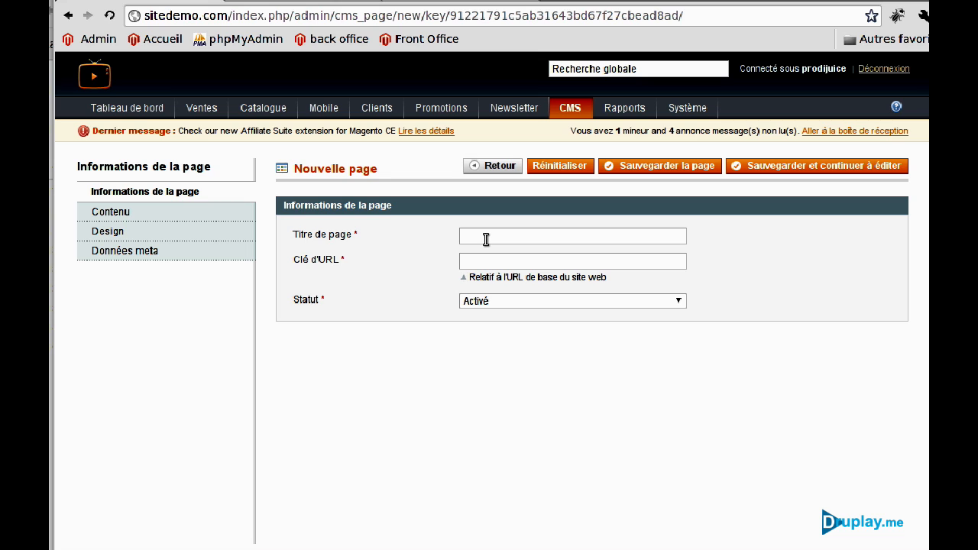
pyautogui.press('Tab')
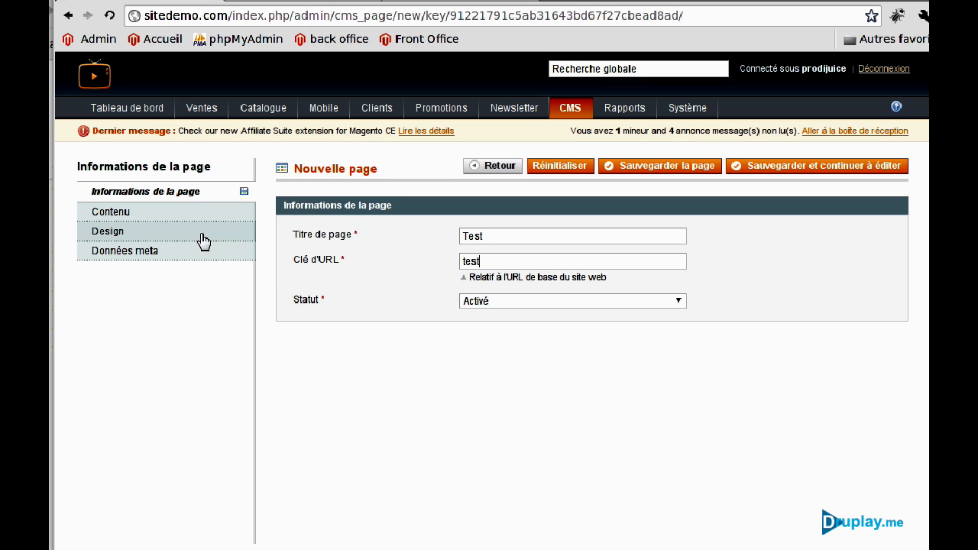
pyautogui.click(174, 211)
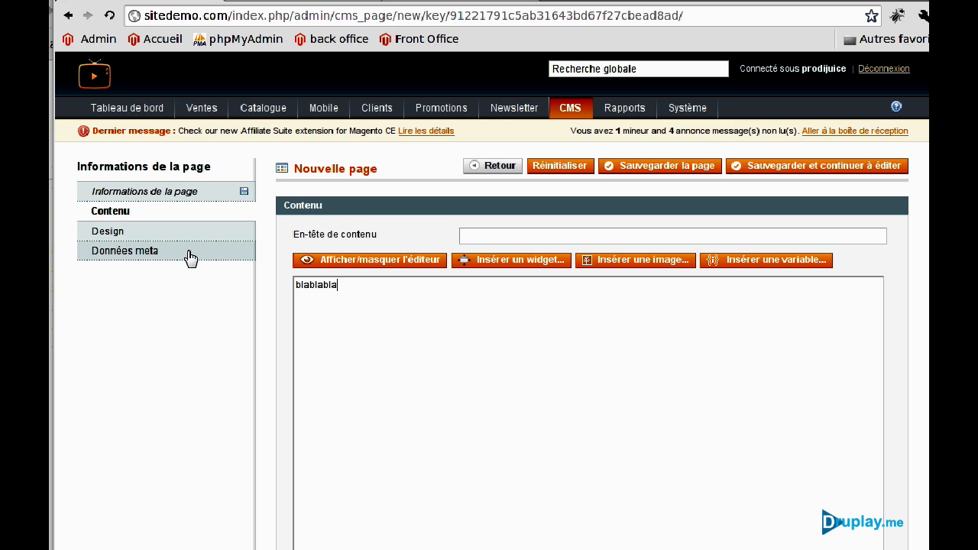
pyautogui.click(656, 169)
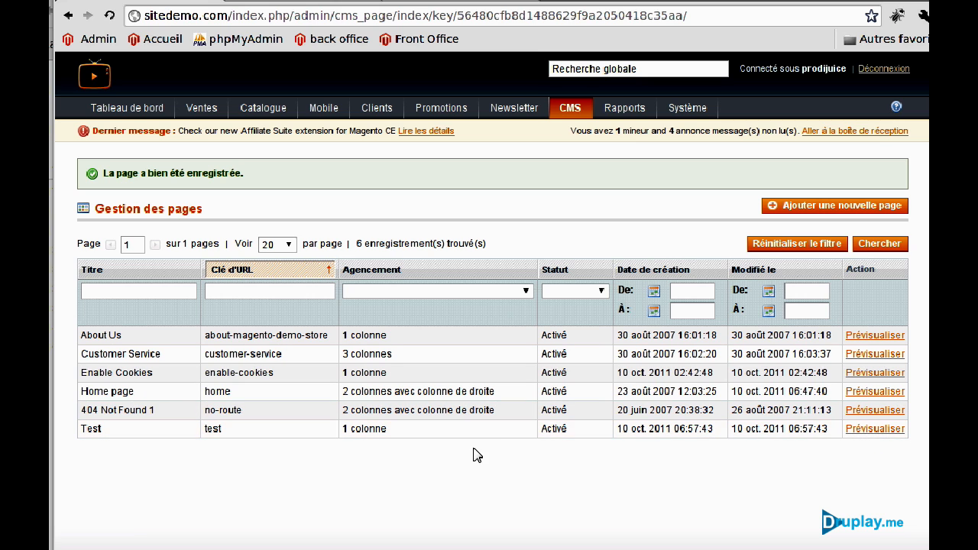
# Give the Test page the '2 colonnes avec colonne de droite' layout, save it, and preview it.
pyautogui.click(434, 436)
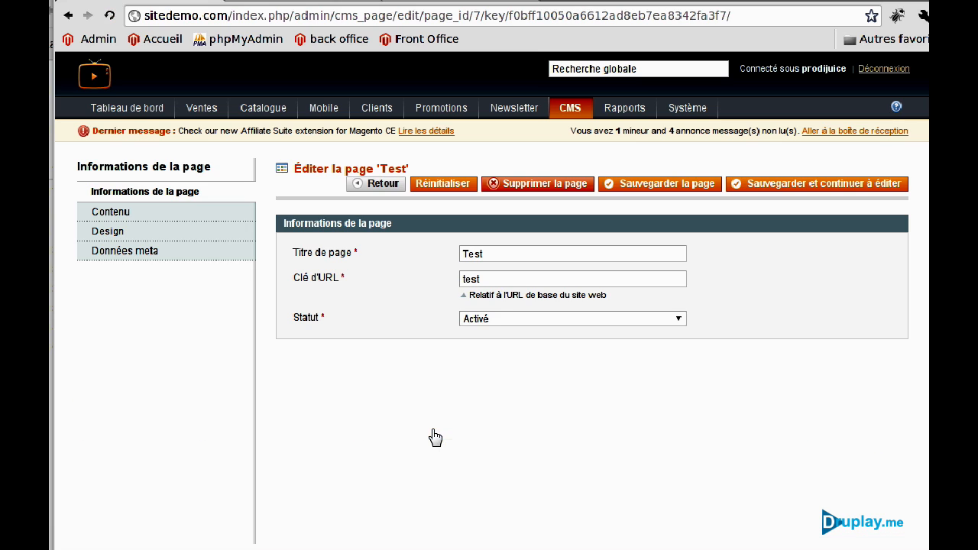
pyautogui.click(147, 230)
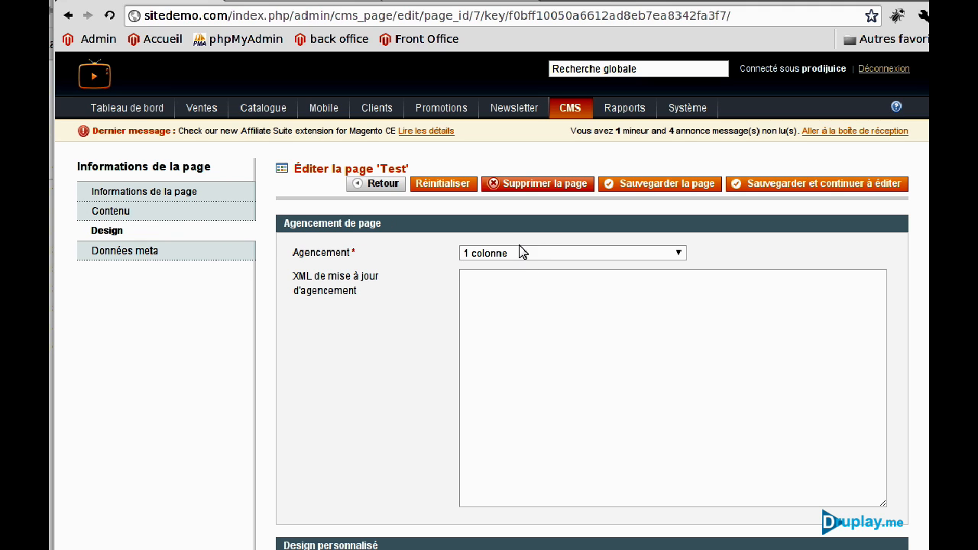
pyautogui.click(607, 257)
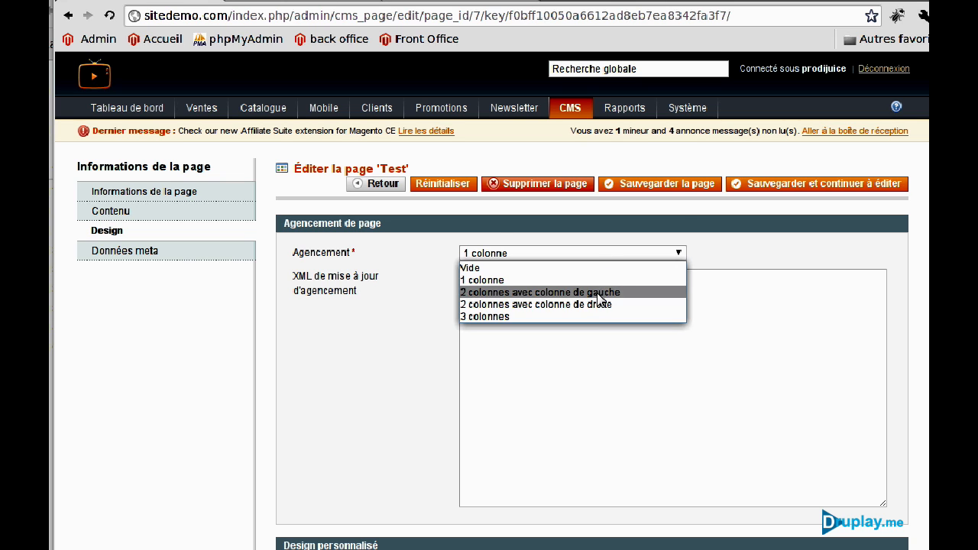
pyautogui.click(595, 303)
pyautogui.click(678, 191)
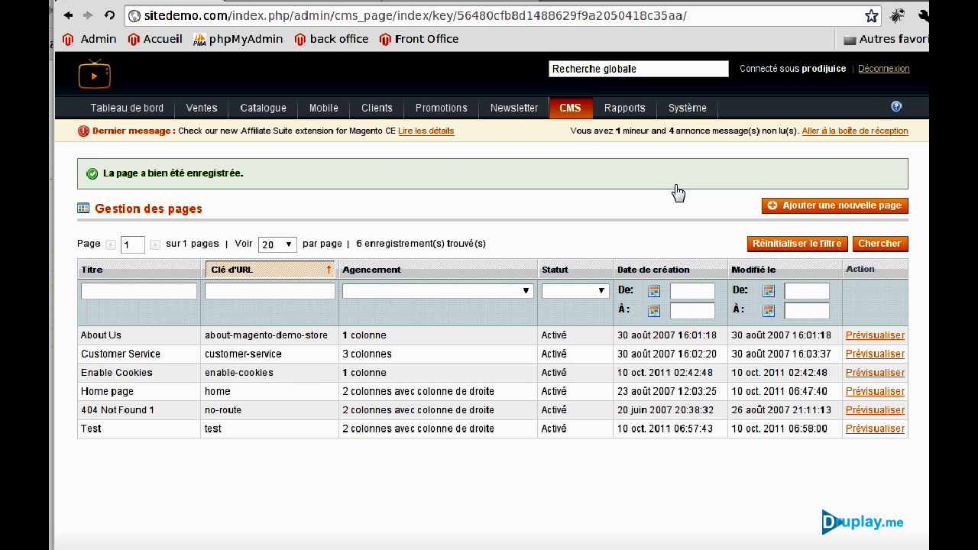
pyautogui.click(896, 430)
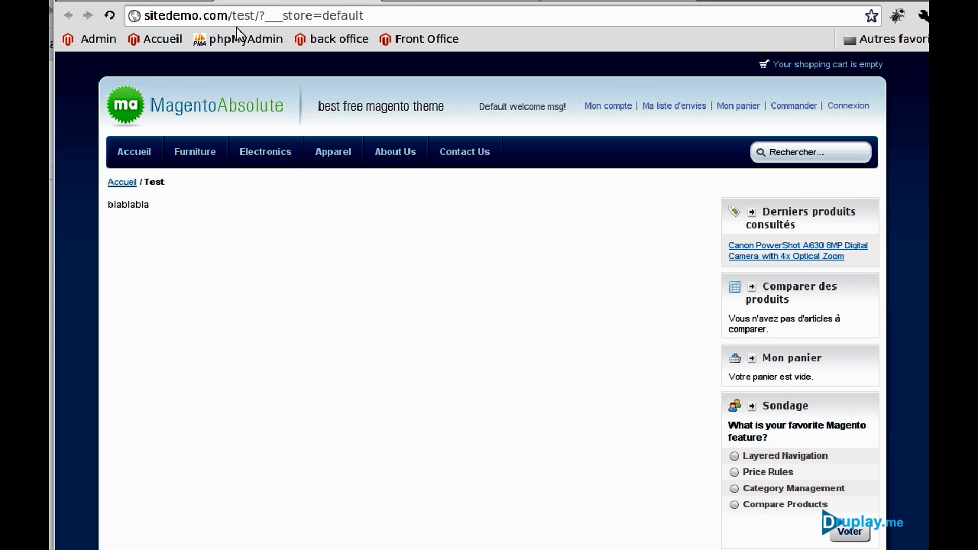
pyautogui.scroll(-1, 356, 463)
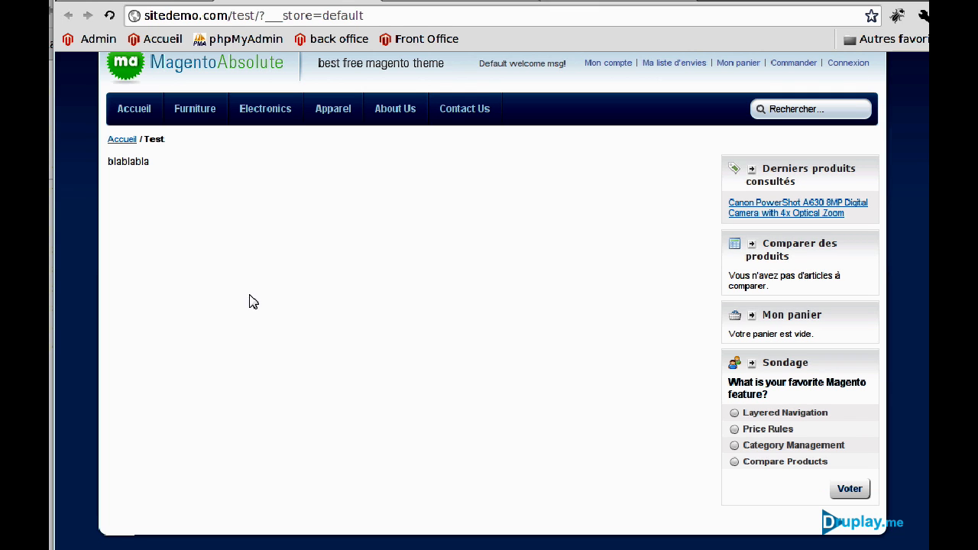
pyautogui.scroll(-4, 310, 532)
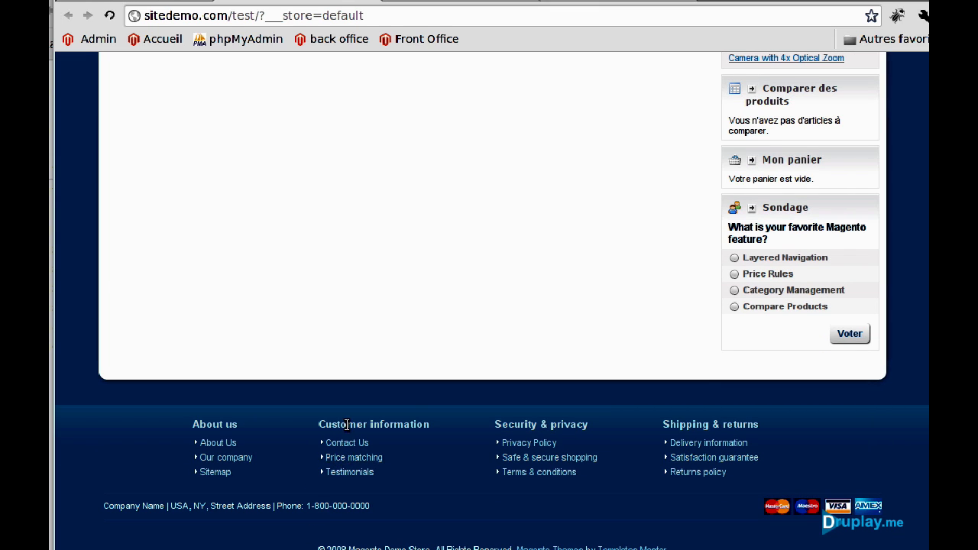
pyautogui.scroll(5, 346, 428)
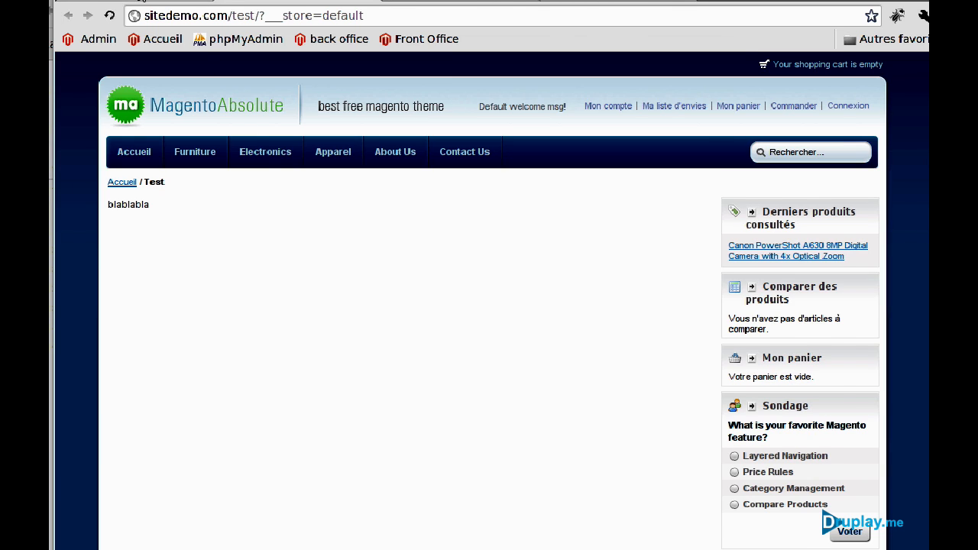
pyautogui.click(149, 3)
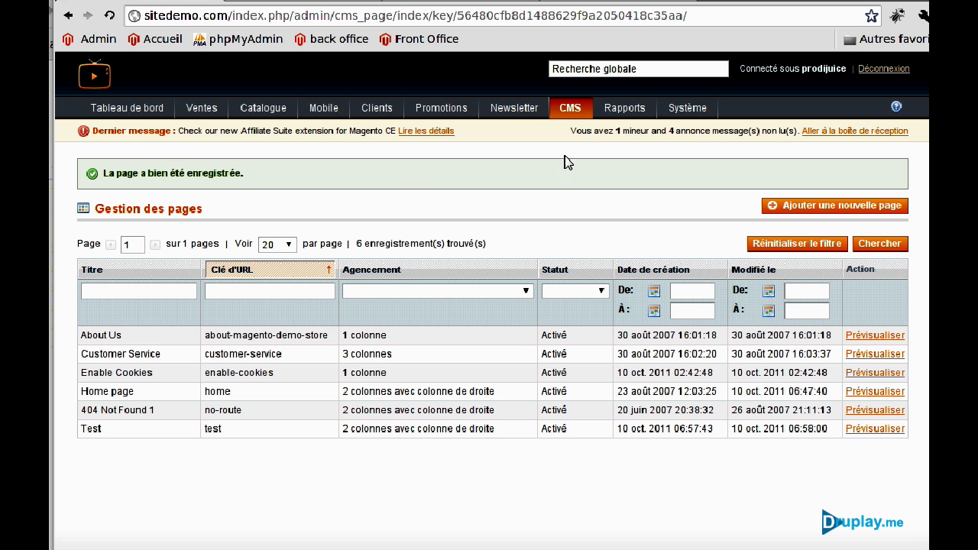
pyautogui.moveTo(568, 109)
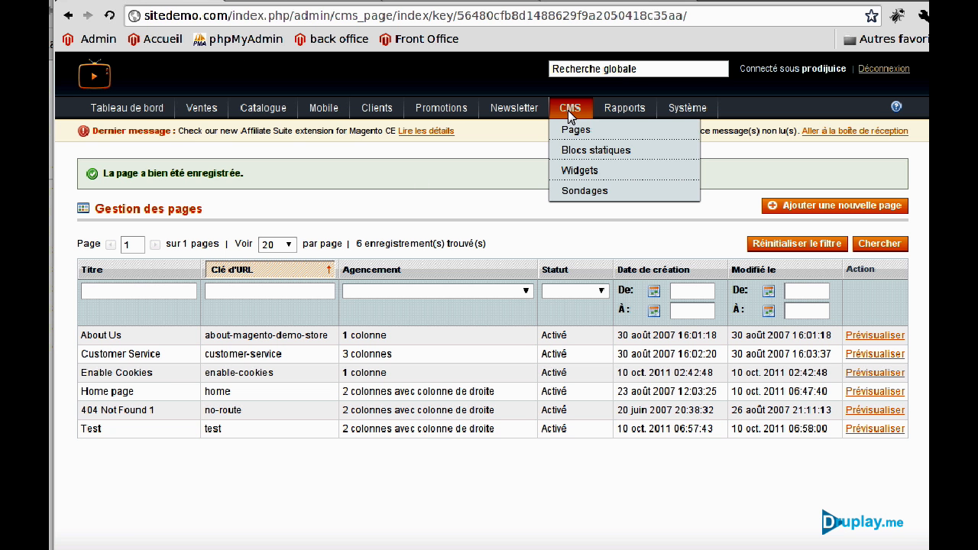
# In the Footer Links static block, change 'Our company' to 'Test Page' linking to 'test', then save.
pyautogui.click(568, 150)
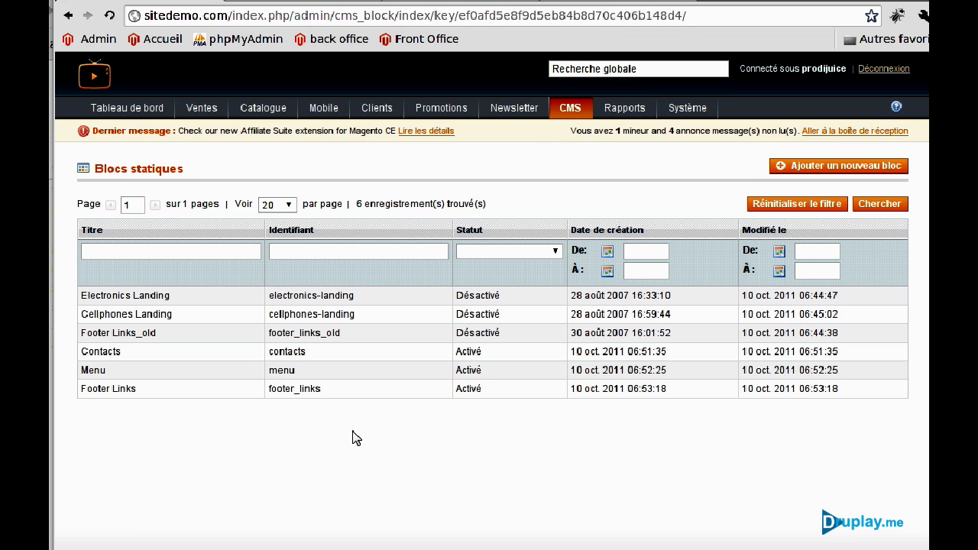
pyautogui.click(303, 392)
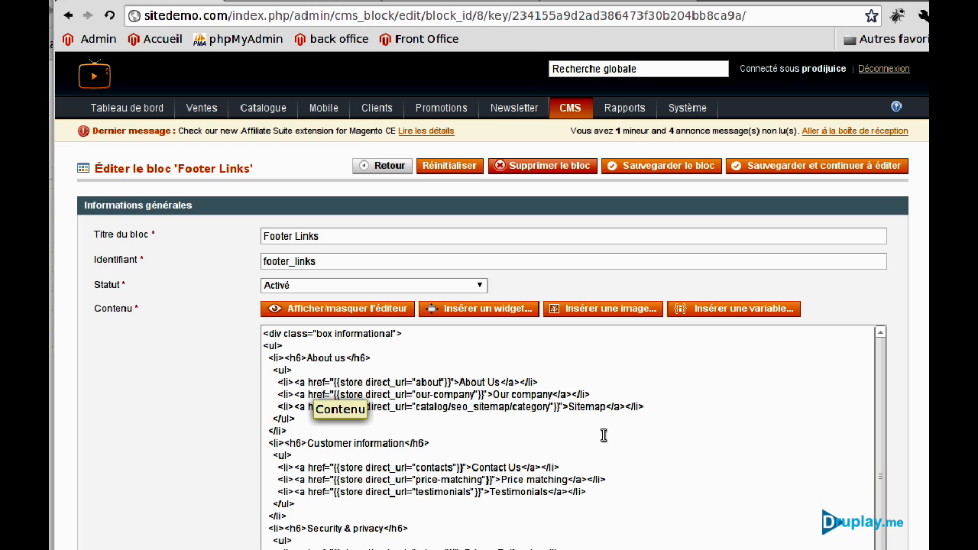
pyautogui.moveTo(493, 394); pyautogui.dragTo(552, 394)
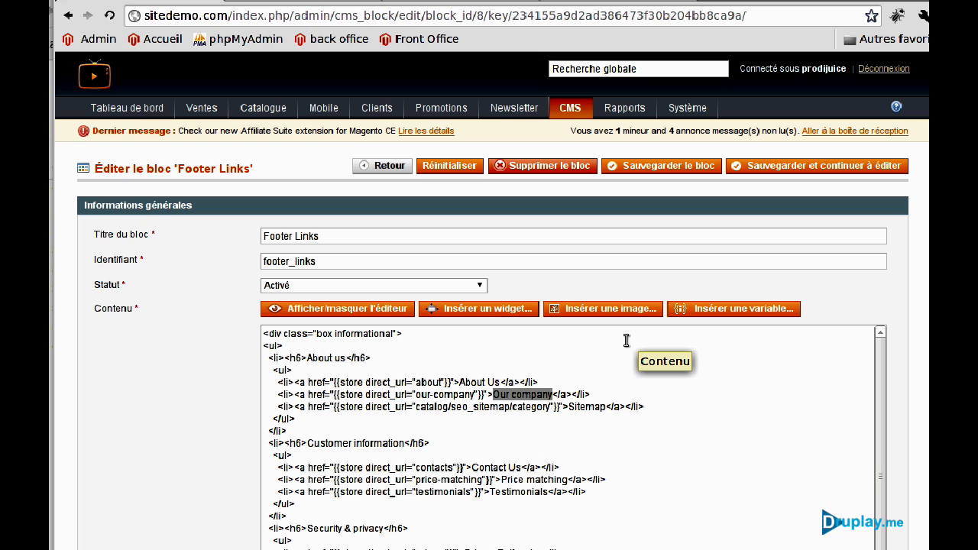
pyautogui.write('Test Page')
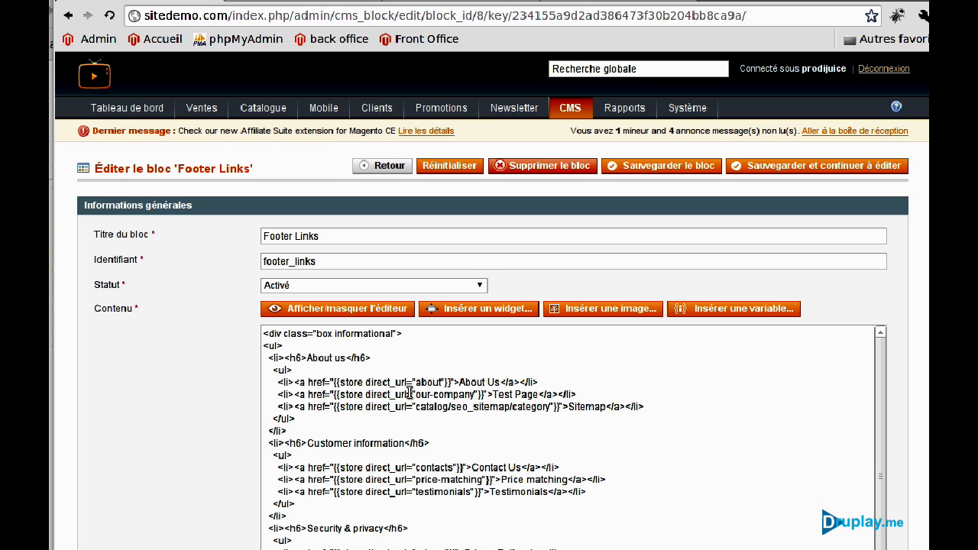
pyautogui.moveTo(417, 393); pyautogui.dragTo(475, 394)
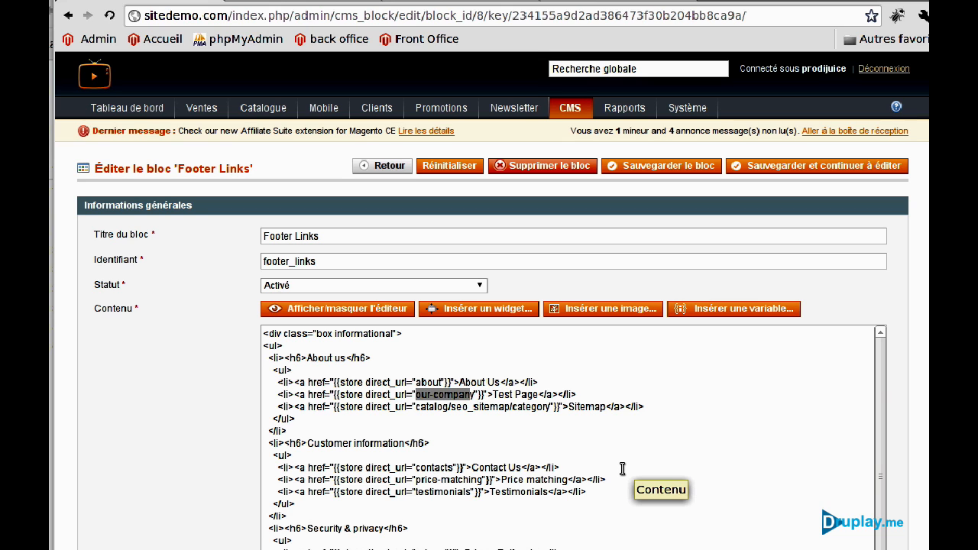
pyautogui.press('Delete')
pyautogui.write('test')
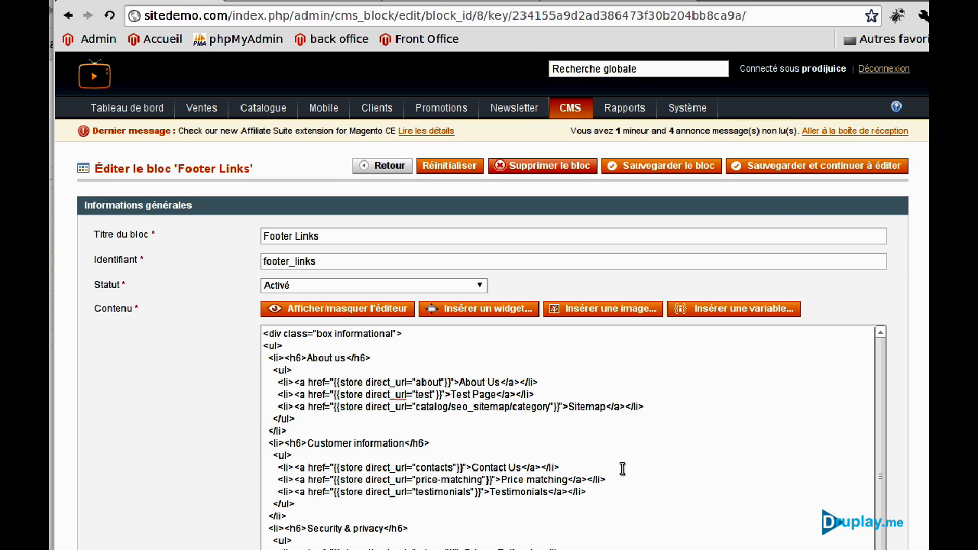
pyautogui.click(685, 168)
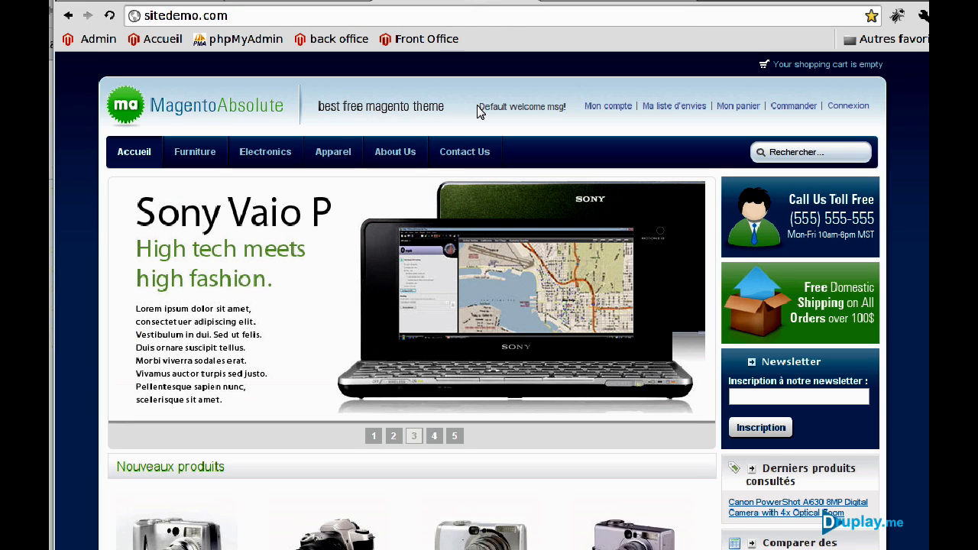
# Reload the storefront, follow the footer's Test Page link to sitedemo.com/test, then return to the static blocks list.
pyautogui.click(109, 15)
pyautogui.scroll(-8, 476, 314)
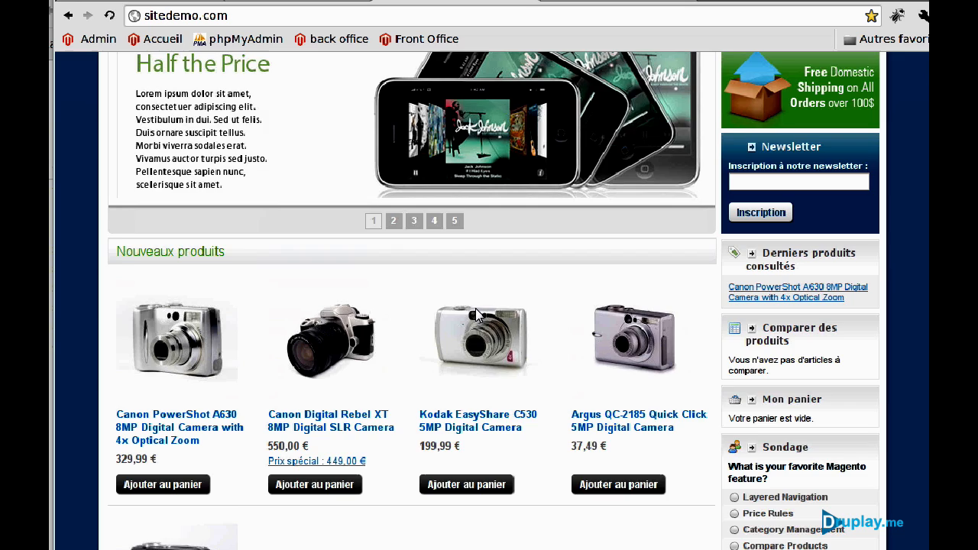
pyautogui.scroll(-3, 477, 314)
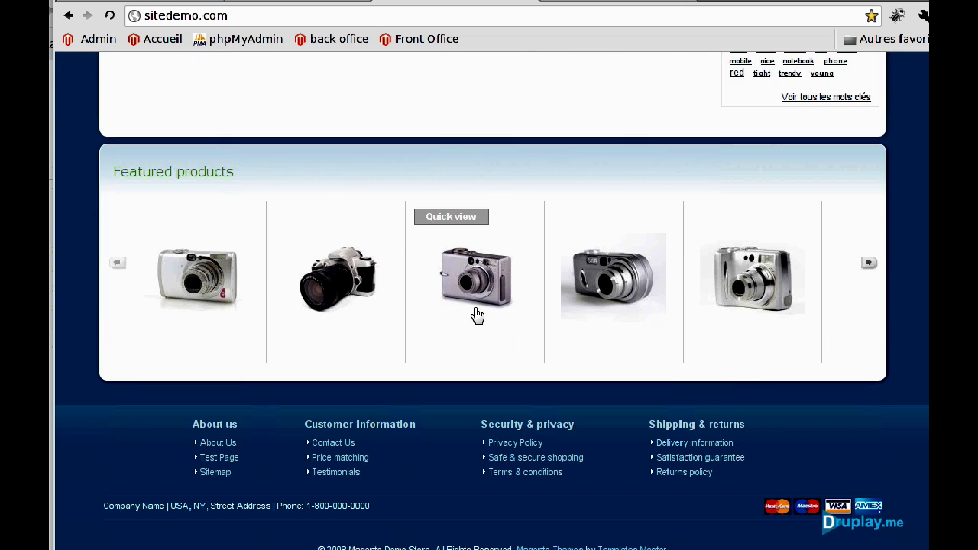
pyautogui.click(214, 459)
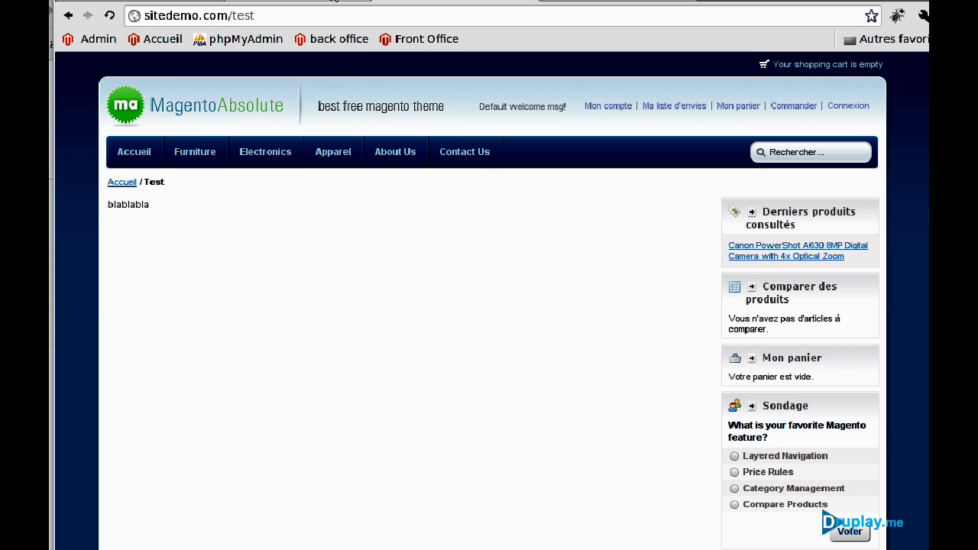
pyautogui.click(330, 2)
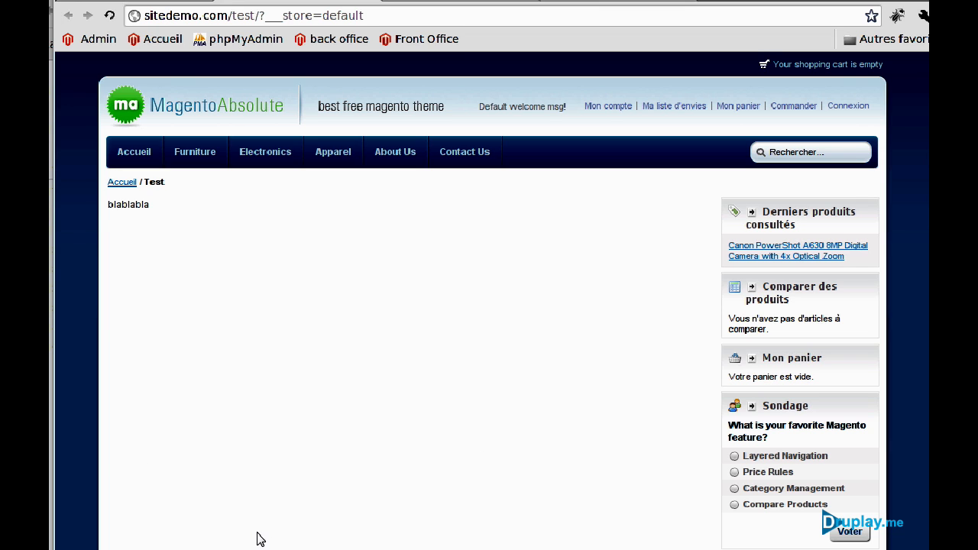
pyautogui.click(174, 4)
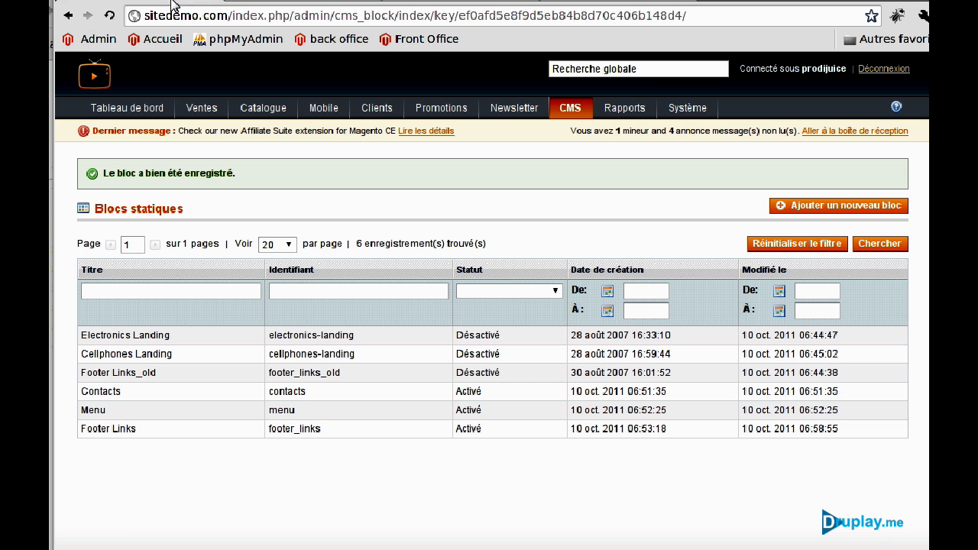
# Open the Home CMS page for editing and show its Design settings.
pyautogui.moveTo(571, 107)
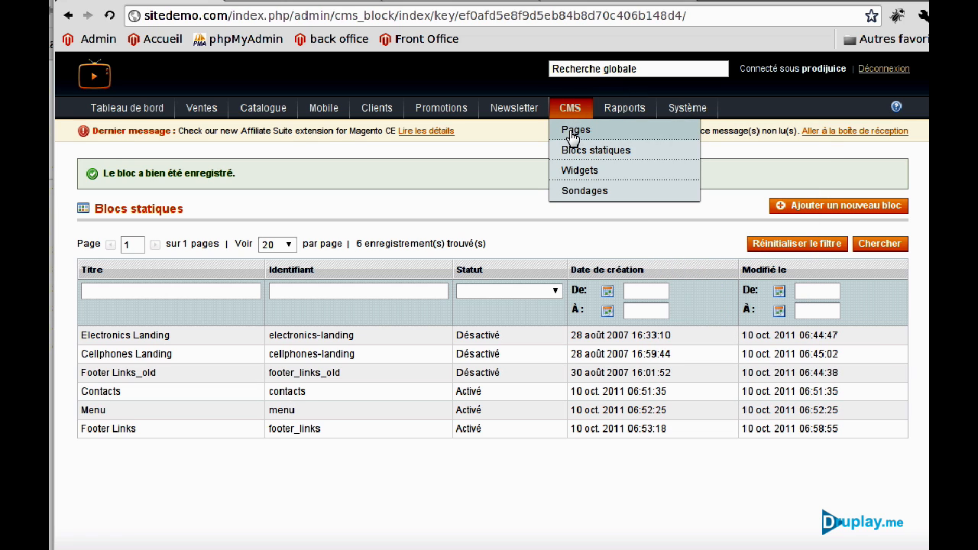
pyautogui.click(573, 132)
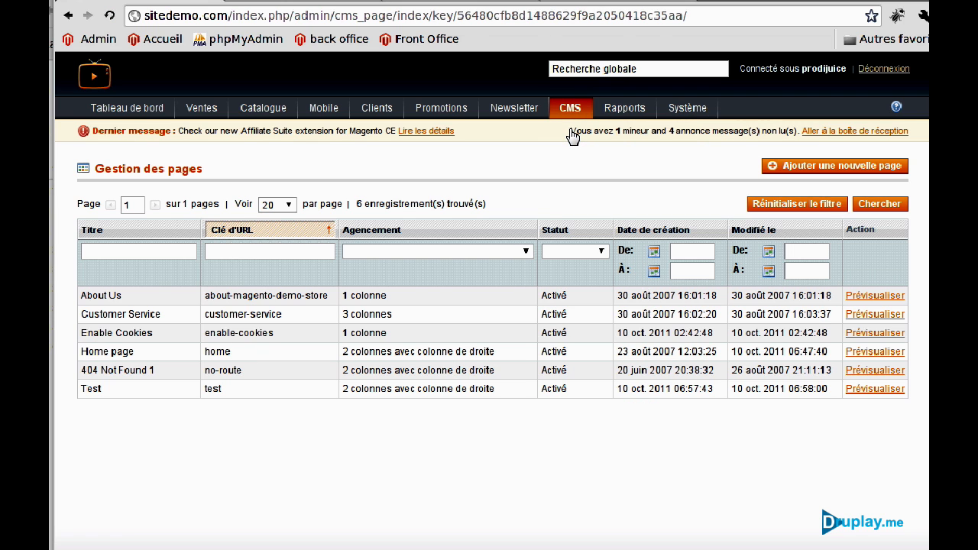
pyautogui.click(140, 357)
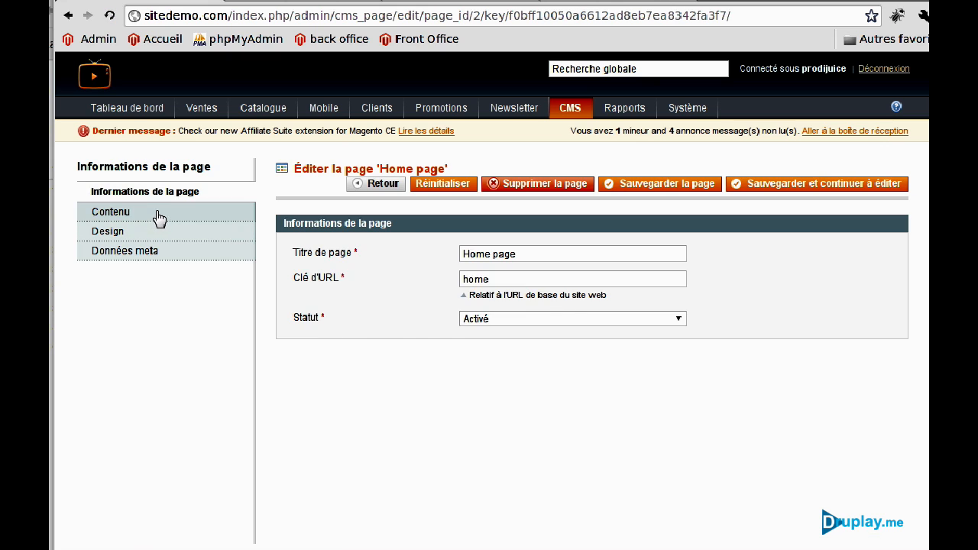
pyautogui.click(157, 216)
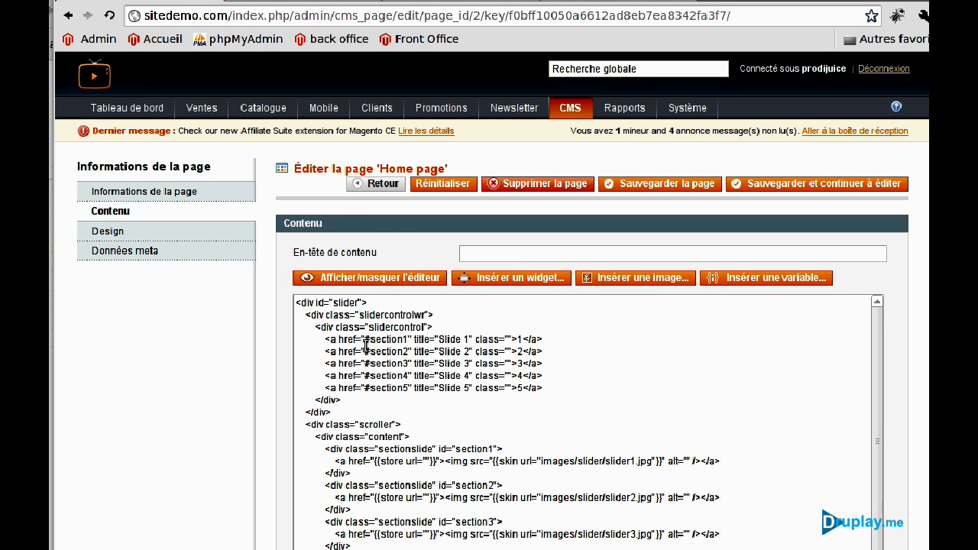
pyautogui.scroll(-3, 475, 426)
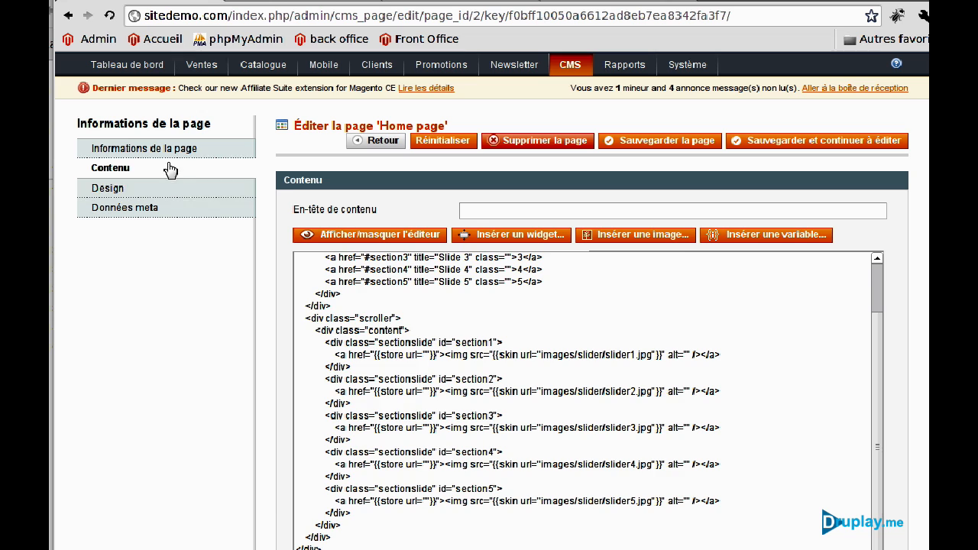
pyautogui.click(171, 191)
# Copy the before_footer featured-products block from the Home page's layout XML.
pyautogui.scroll(-2, 610, 280)
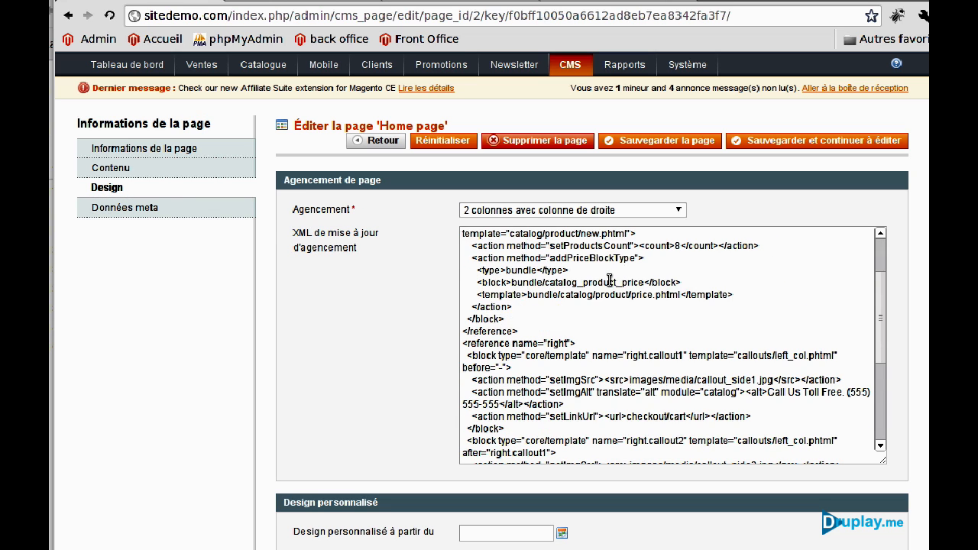
pyautogui.scroll(-5, 609, 280)
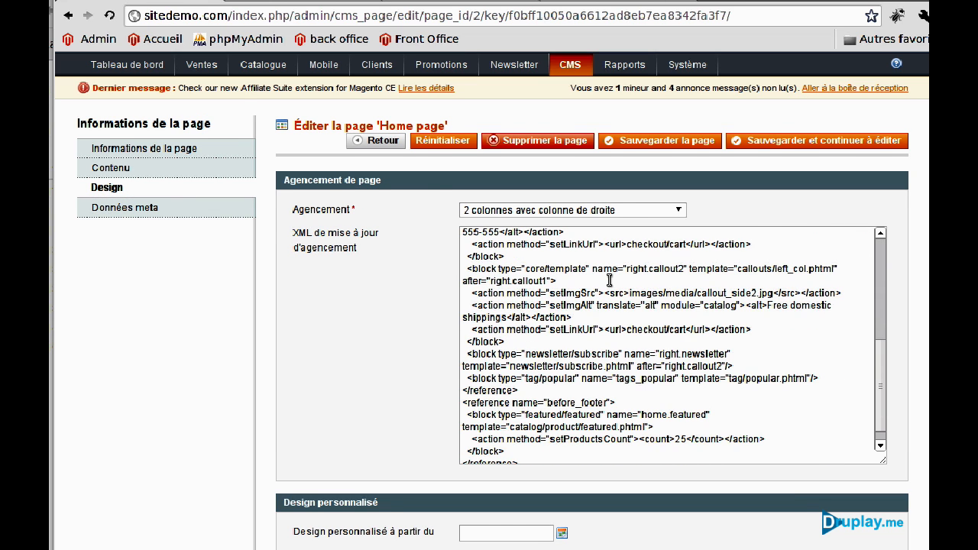
pyautogui.scroll(-2, 609, 280)
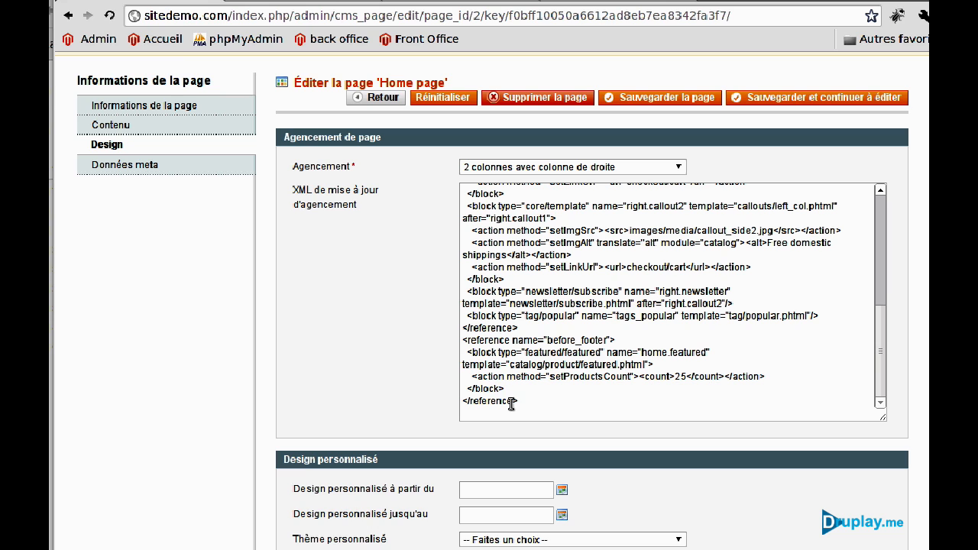
pyautogui.moveTo(463, 340); pyautogui.dragTo(574, 409)
pyautogui.hotkey('ctrl', 'c')
pyautogui.rightClick(581, 371)
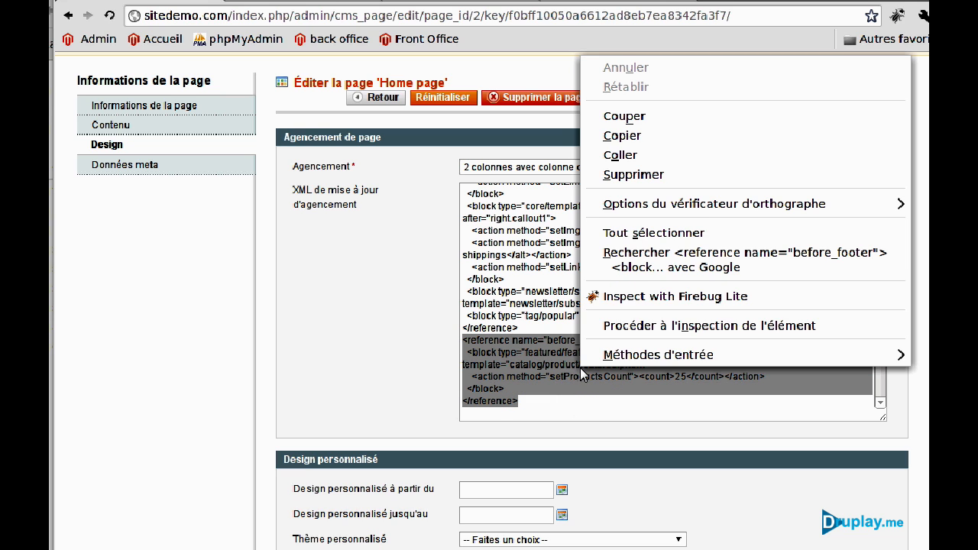
pyautogui.click(632, 133)
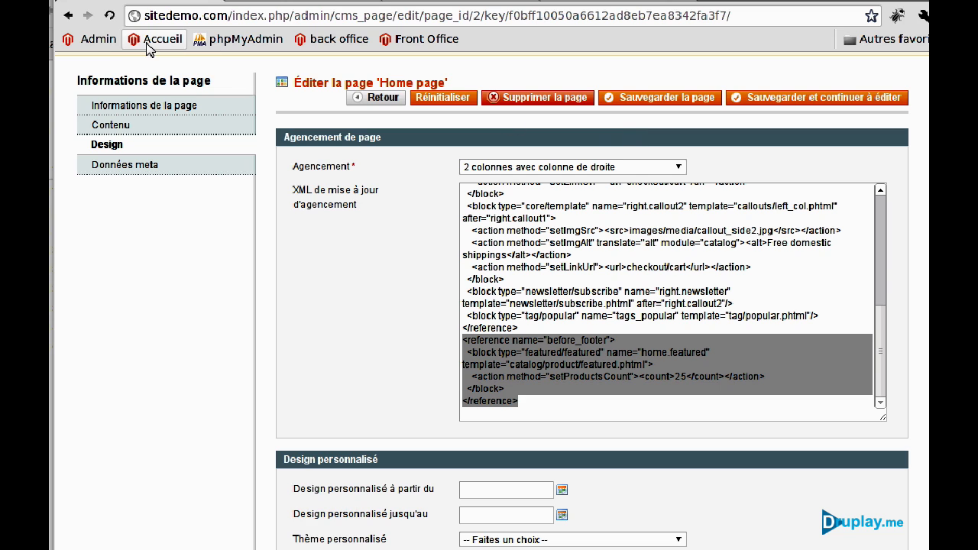
pyautogui.scroll(2, 197, 336)
pyautogui.moveTo(568, 107)
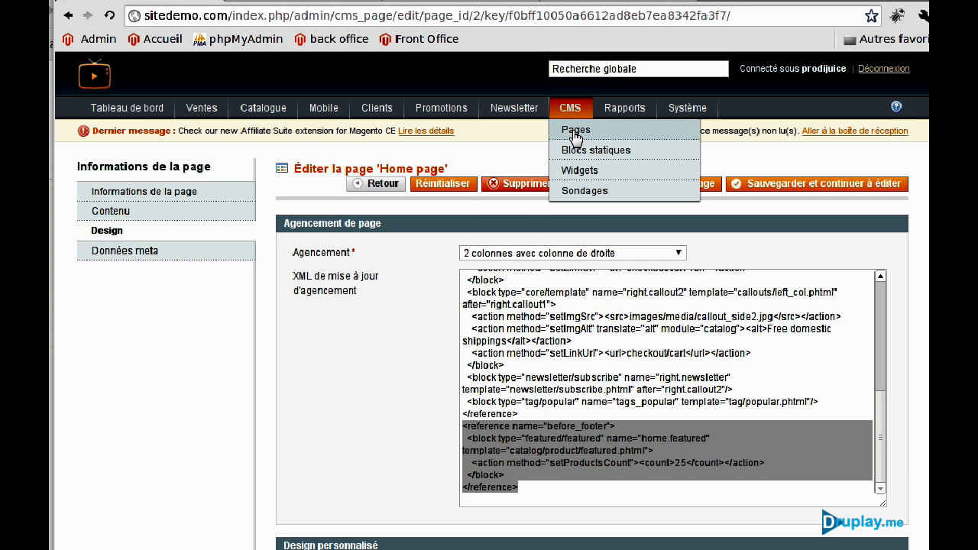
# Paste the before_footer featured-products XML into the Test page's layout XML, save, and view the storefront Test page.
pyautogui.click(577, 137)
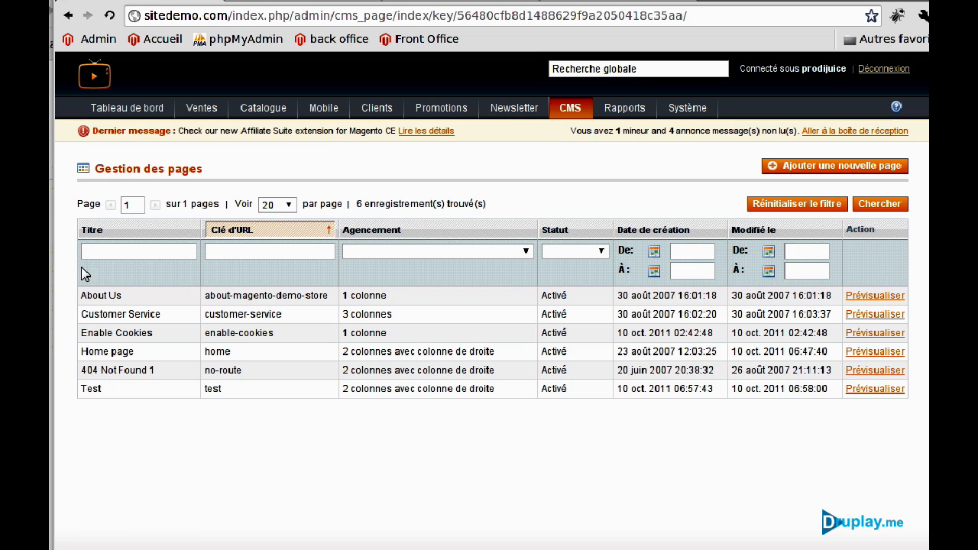
pyautogui.click(111, 390)
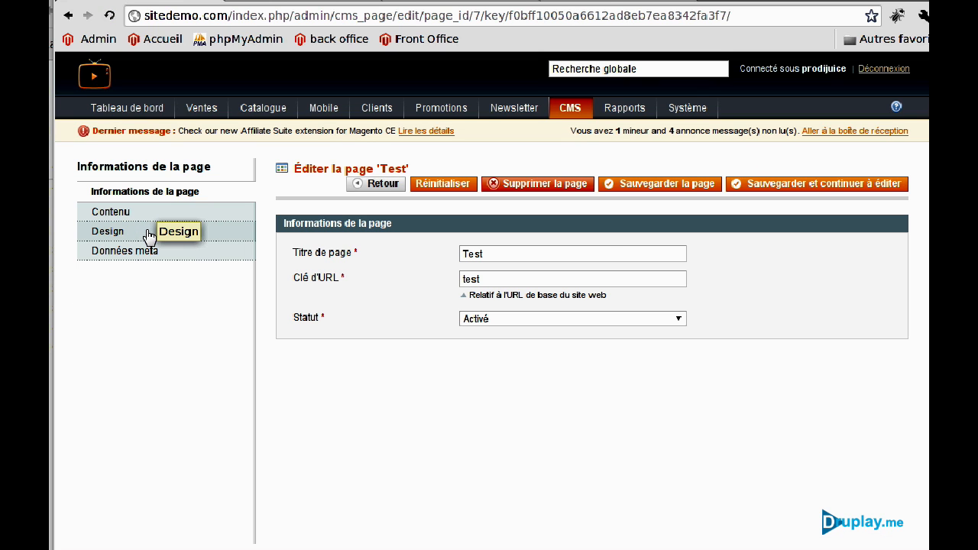
pyautogui.click(148, 234)
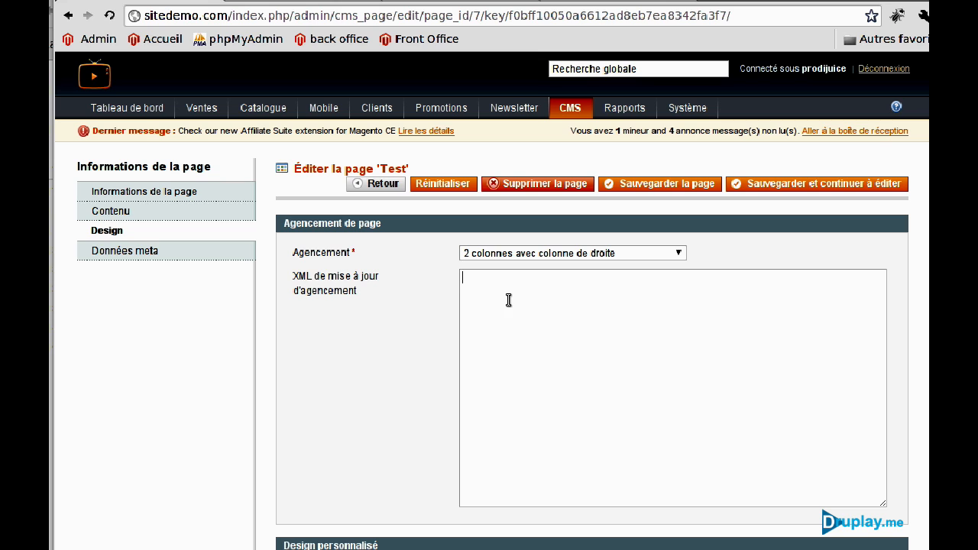
pyautogui.hotkey('ctrl', 'v')
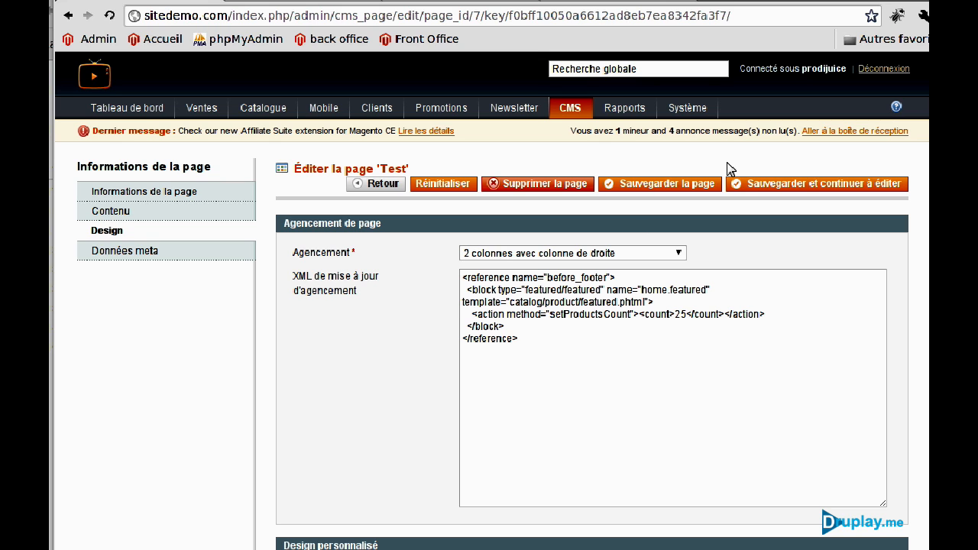
pyautogui.click(756, 183)
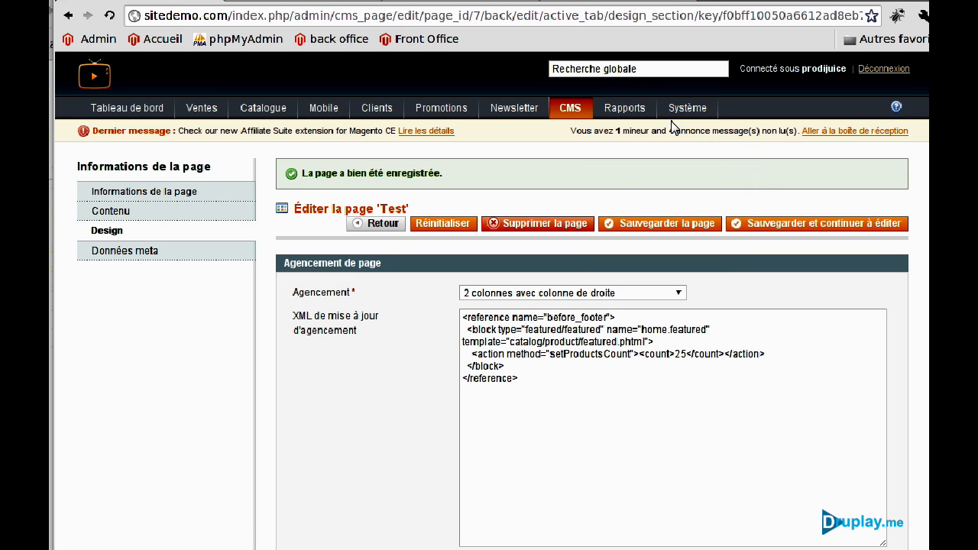
pyautogui.click(472, 6)
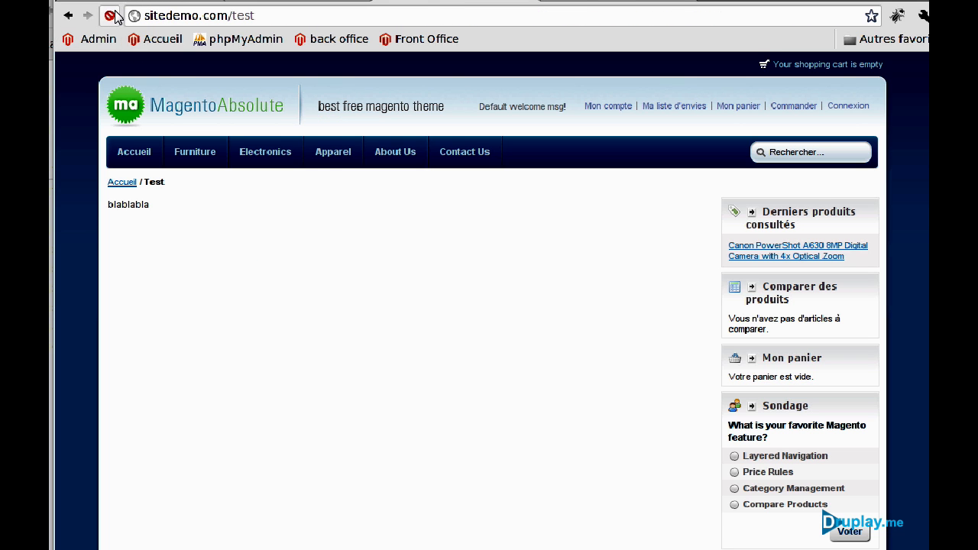
# Confirm the storefront Test page shows the Featured products camera carousel, then return to the admin Test page editor.
pyautogui.scroll(-5, 374, 278)
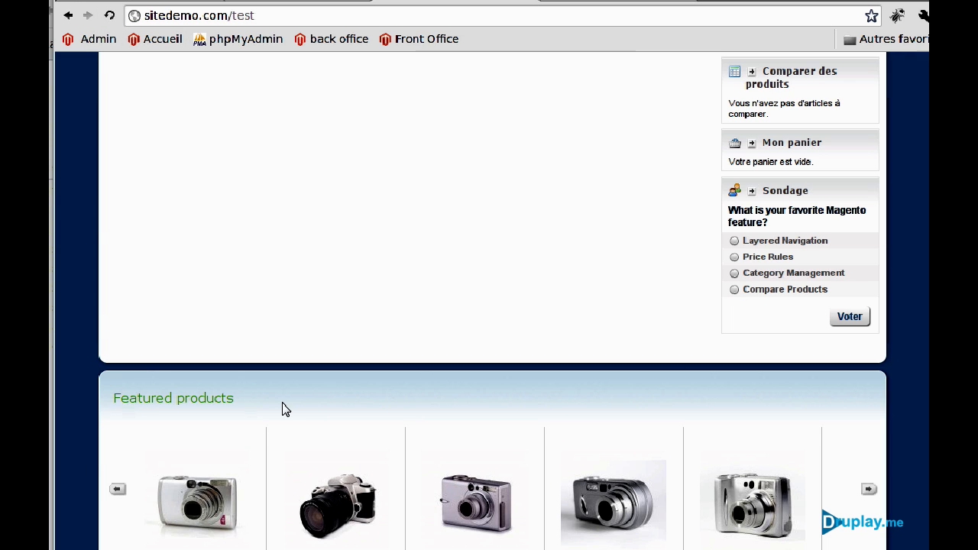
pyautogui.scroll(5, 438, 327)
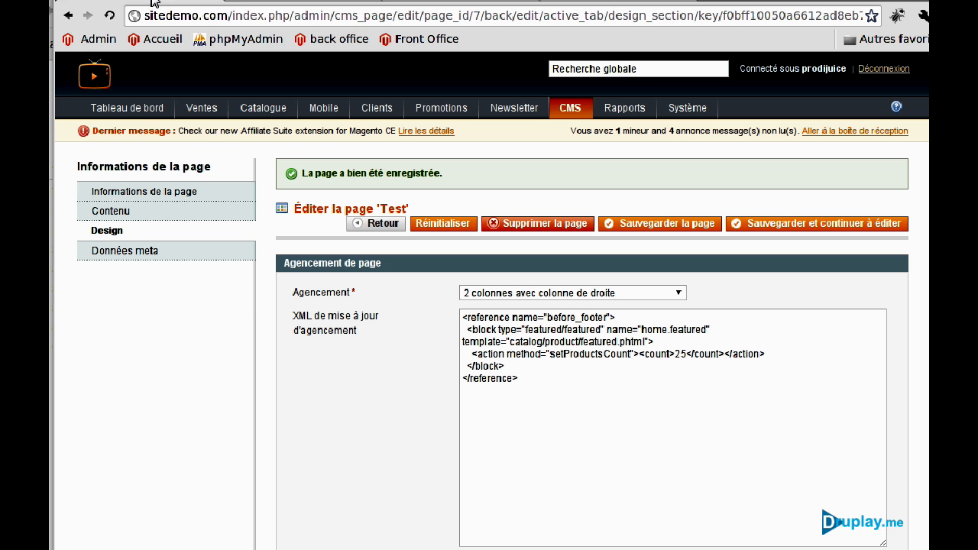
pyautogui.click(157, 4)
pyautogui.moveTo(697, 120)
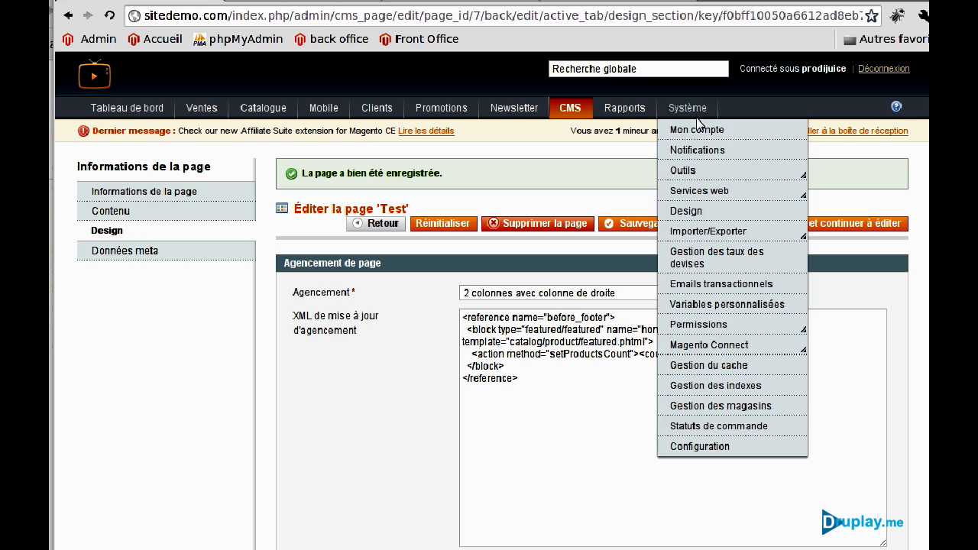
# Set Design (Images / CSS) to f001_silver in the configuration, save, and open the storefront home page.
pyautogui.click(715, 447)
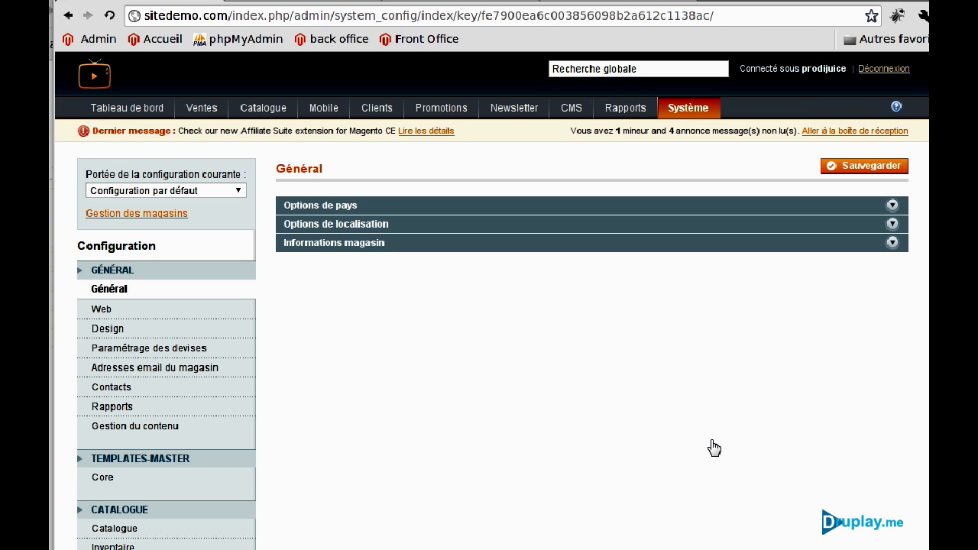
pyautogui.click(199, 330)
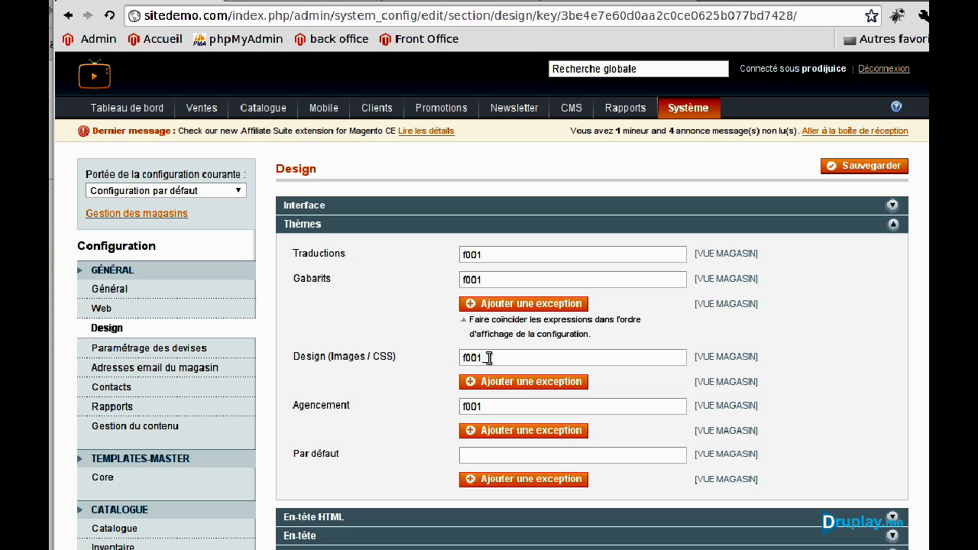
pyautogui.write('ver')
pyautogui.click(865, 169)
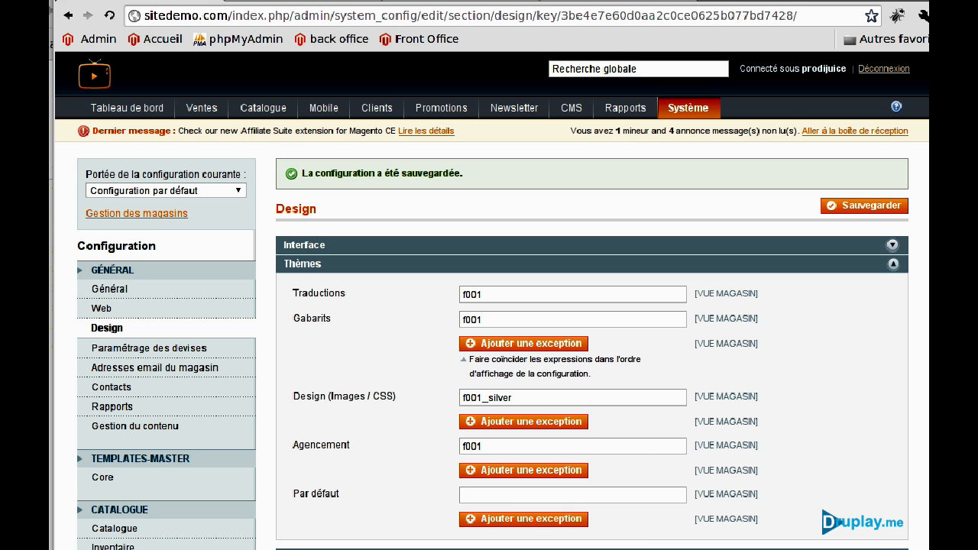
pyautogui.click(275, 0)
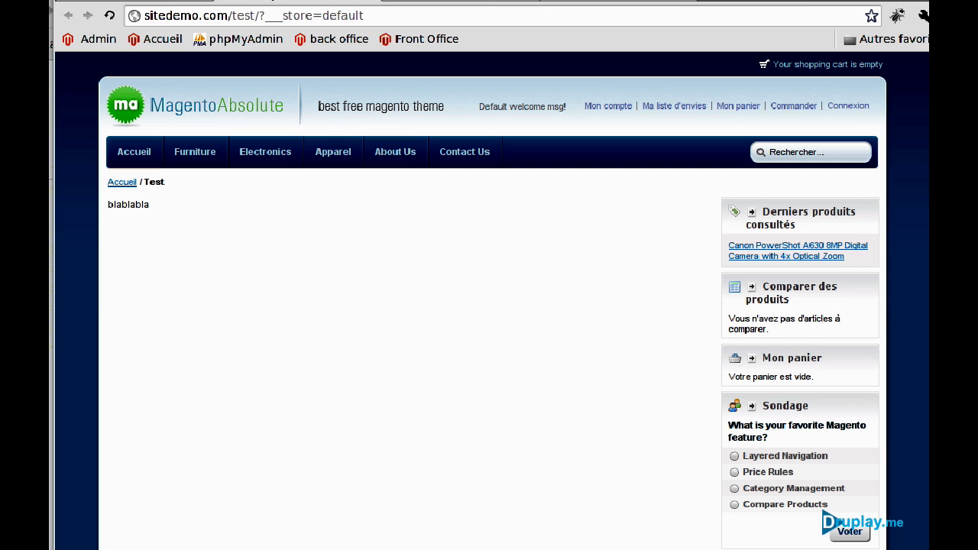
pyautogui.click(138, 103)
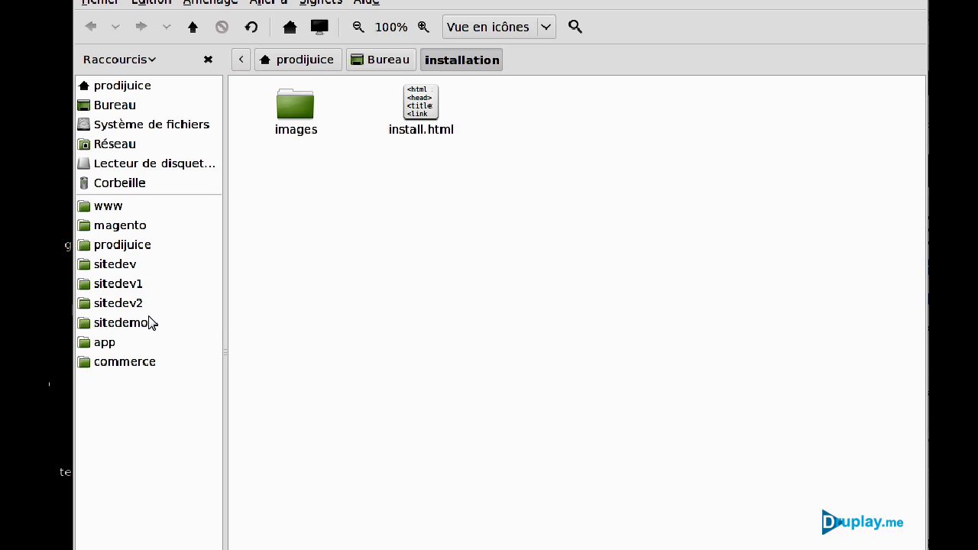
# Browse into sitedemo's skin/frontend/default folder to see f001_silver and the other f001 skins.
pyautogui.click(149, 323)
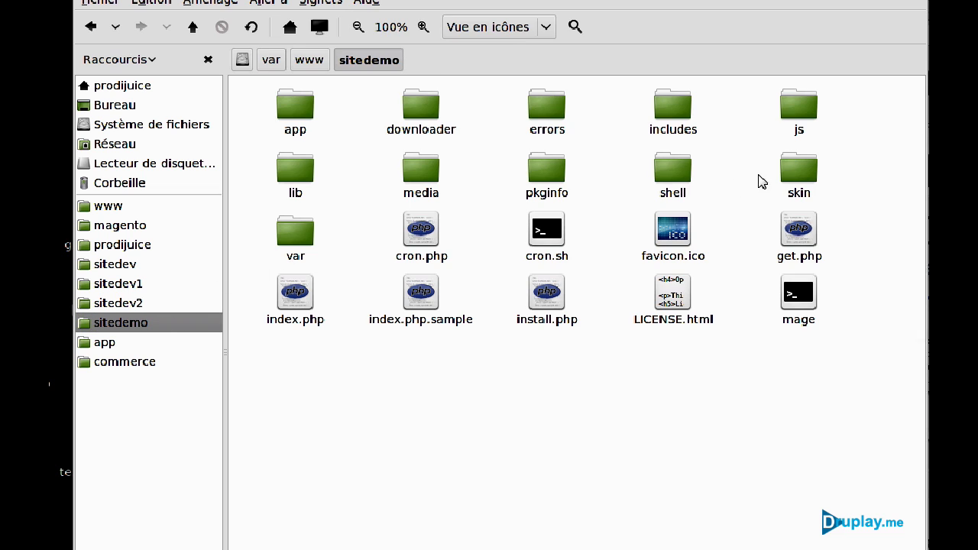
pyautogui.doubleClick(790, 172)
pyautogui.doubleClick(423, 113)
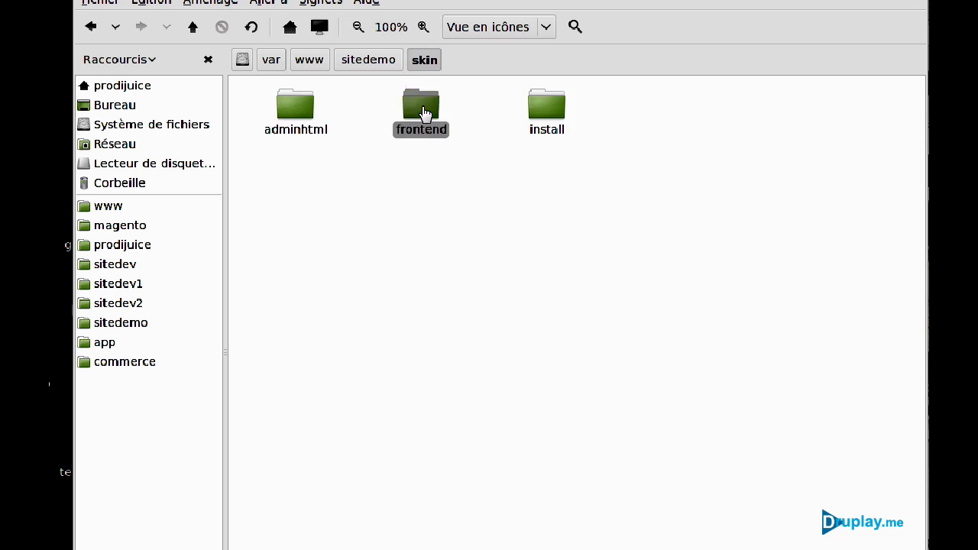
pyautogui.doubleClick(426, 113)
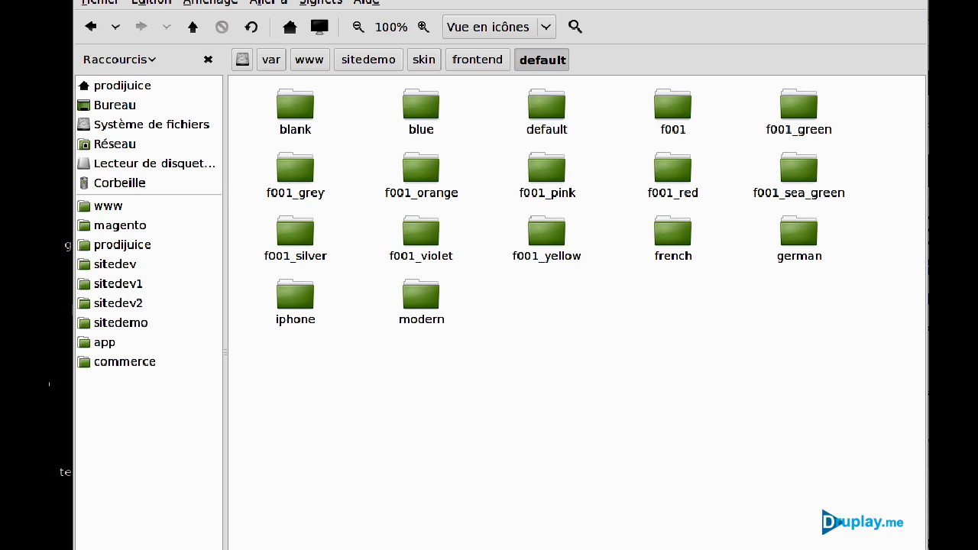
# Bring the browser showing the sitedemo.com storefront in front of the skin folder list.
pyautogui.hotkey('alt', 'Tab')
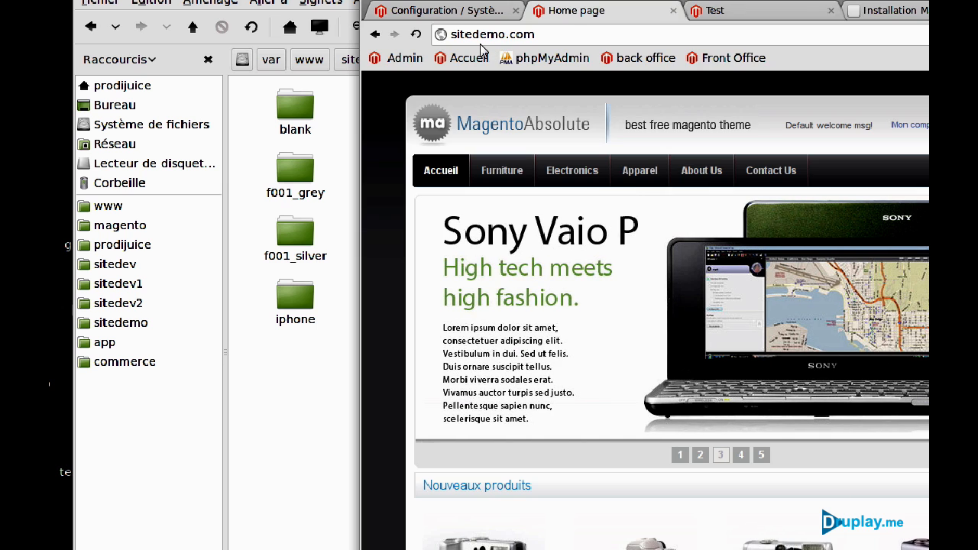
# Change Design (Images / CSS) from f001_silver to f001_pink, save, and return to the storefront home page.
pyautogui.click(451, 11)
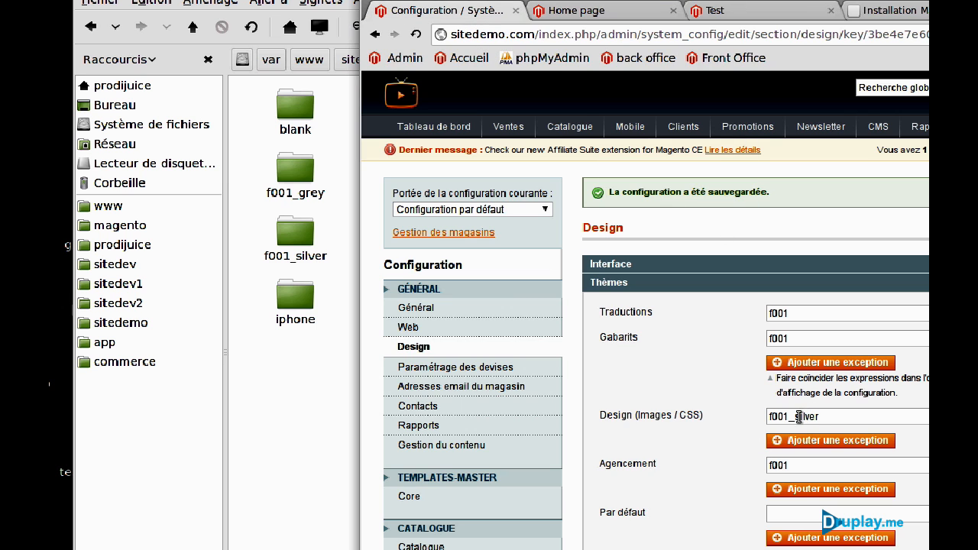
pyautogui.click(885, 421)
pyautogui.press('BackSpace')
pyautogui.press('BackSpace')
pyautogui.press('BackSpace')
pyautogui.press('BackSpace')
pyautogui.press('BackSpace')
pyautogui.write('pink')
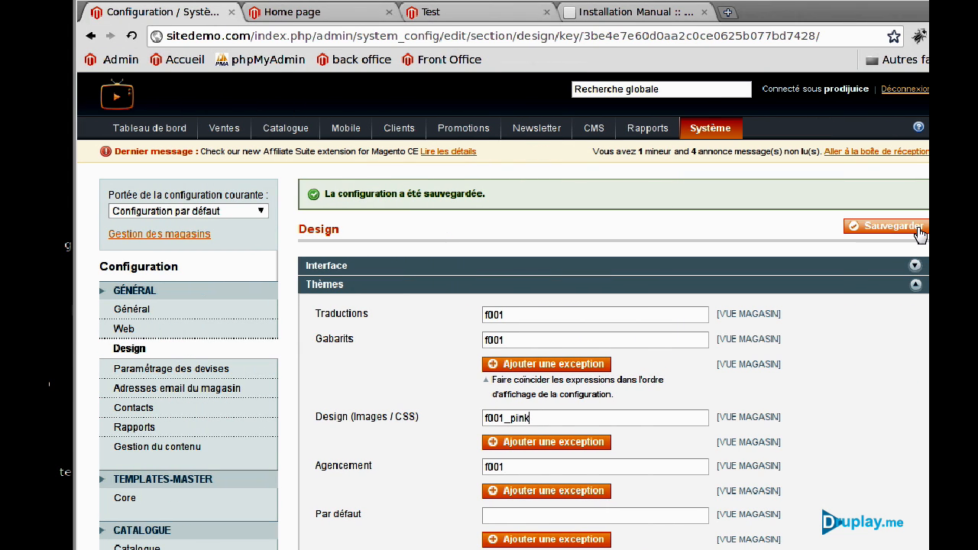
pyautogui.click(912, 231)
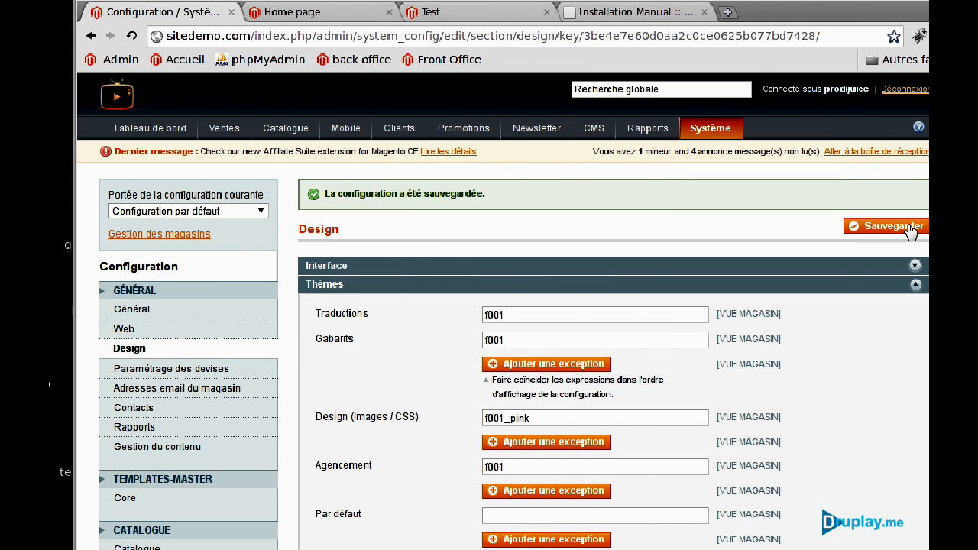
pyautogui.click(283, 12)
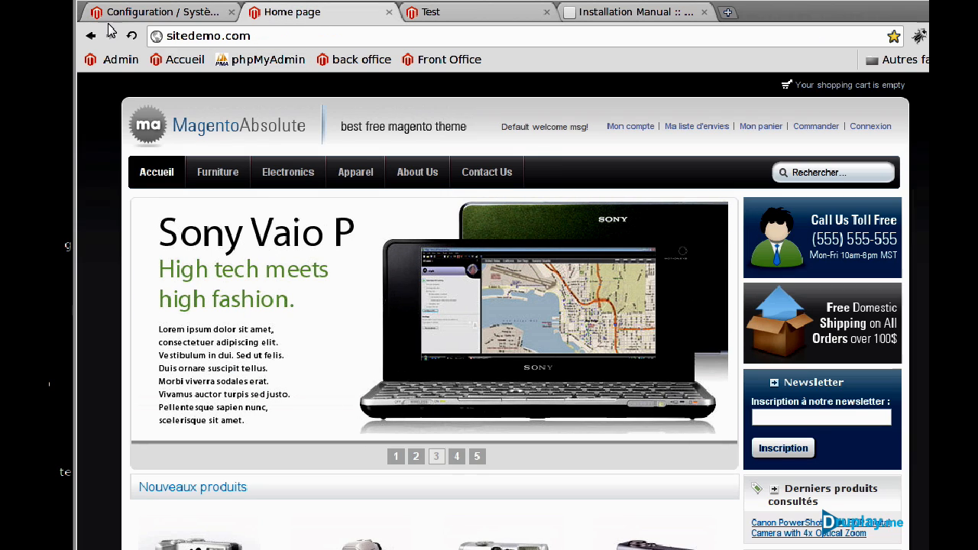
# Reload the storefront home page and scroll through it to check the pink-red f001_pink skin.
pyautogui.click(131, 36)
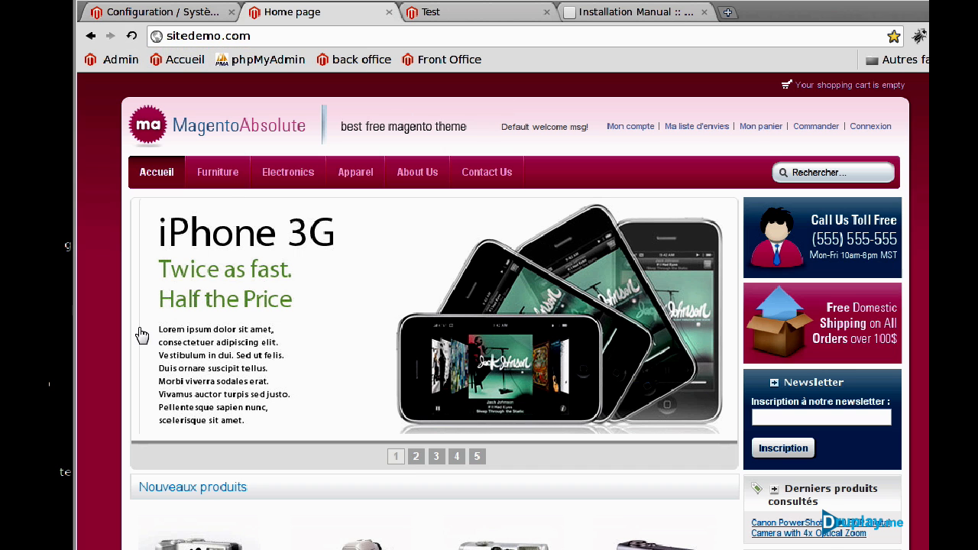
pyautogui.scroll(-8, 142, 335)
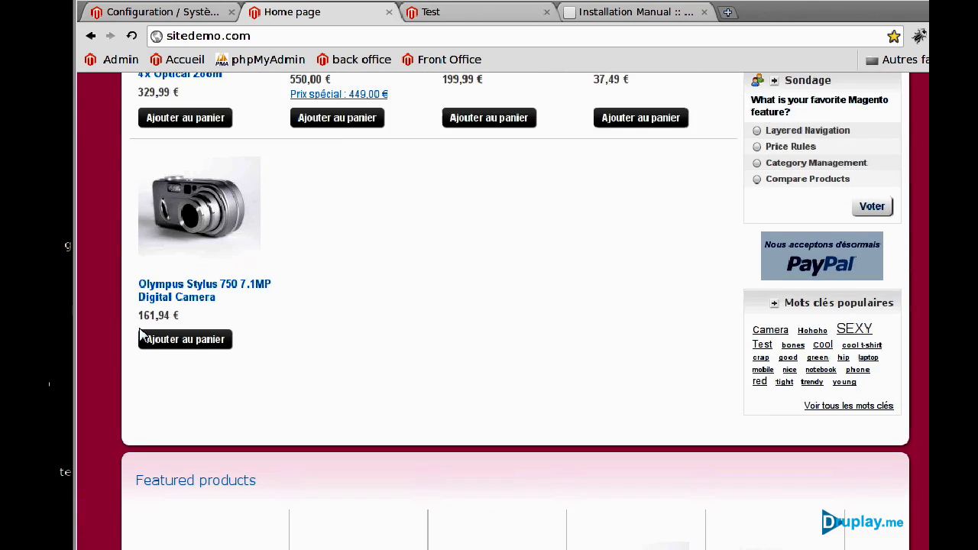
pyautogui.scroll(8, 141, 335)
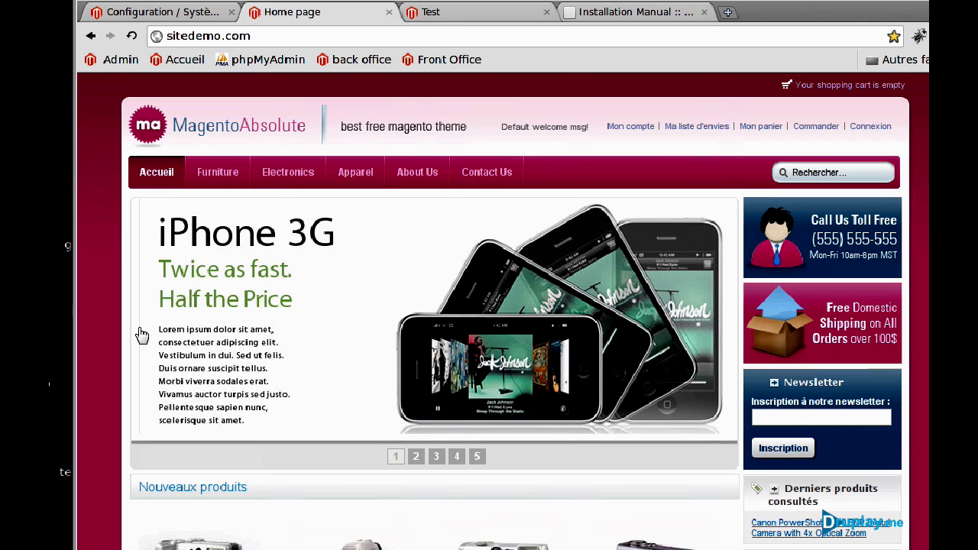